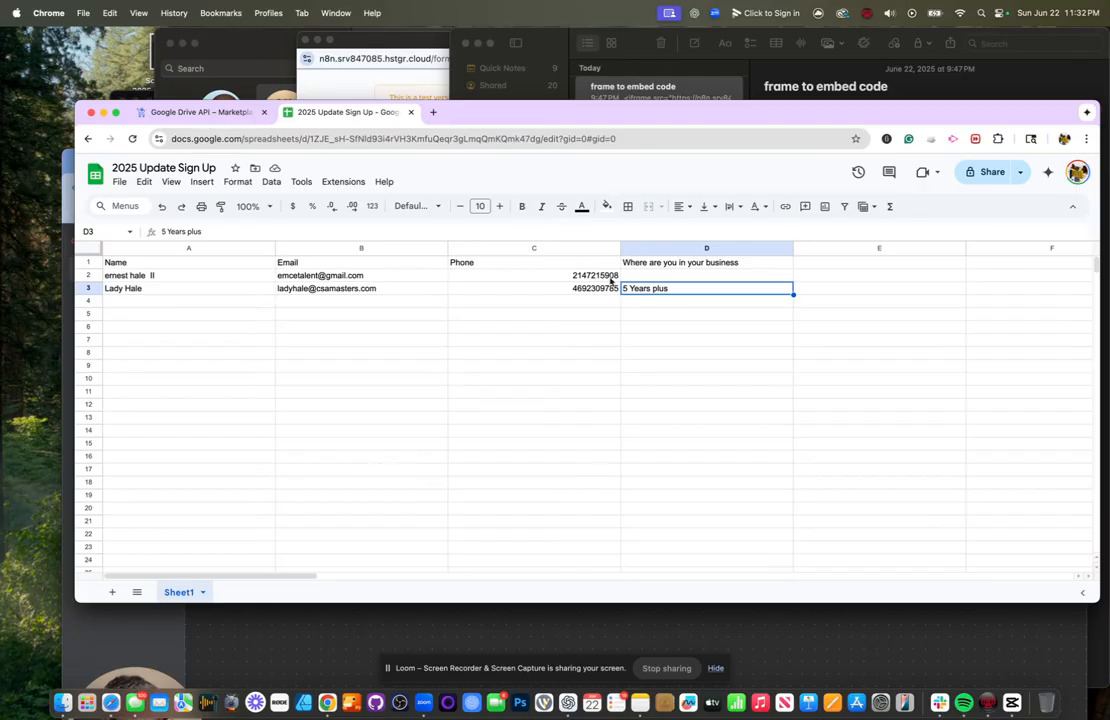
Bring the n8n 'Update Form 2025' workflow window in front of the Google Sheets window
click(66, 207)
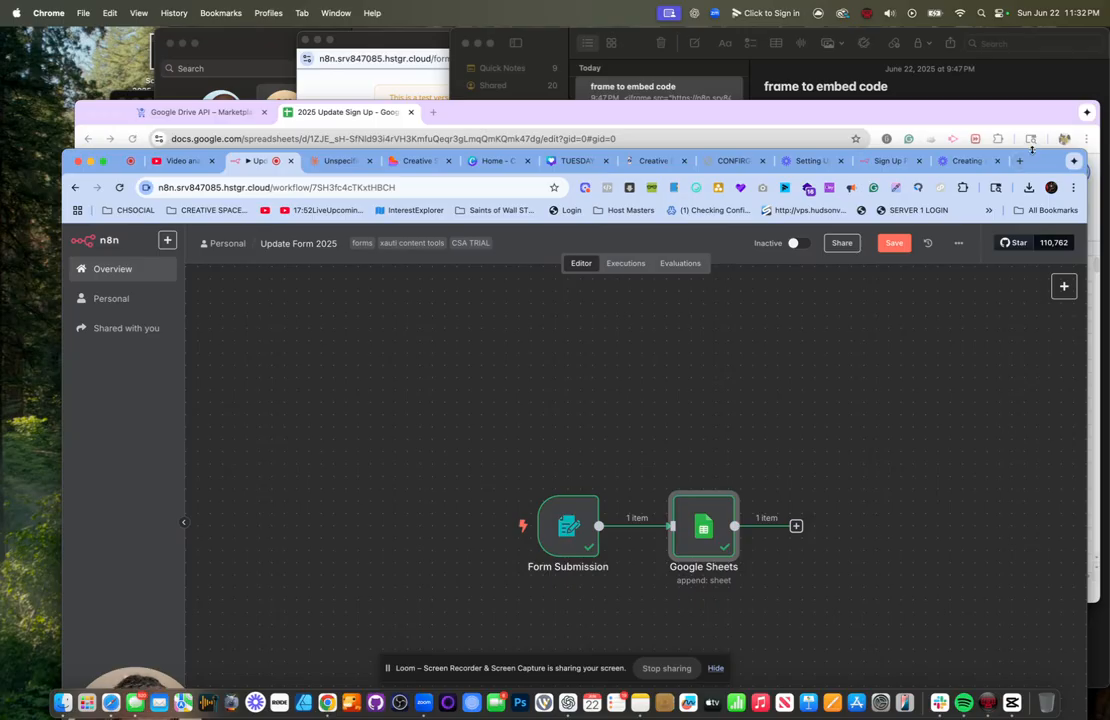
Copy the Form Submission node's Production URL into the 'frame to embed code' note's iframe
drag(1032, 150, 960, 16)
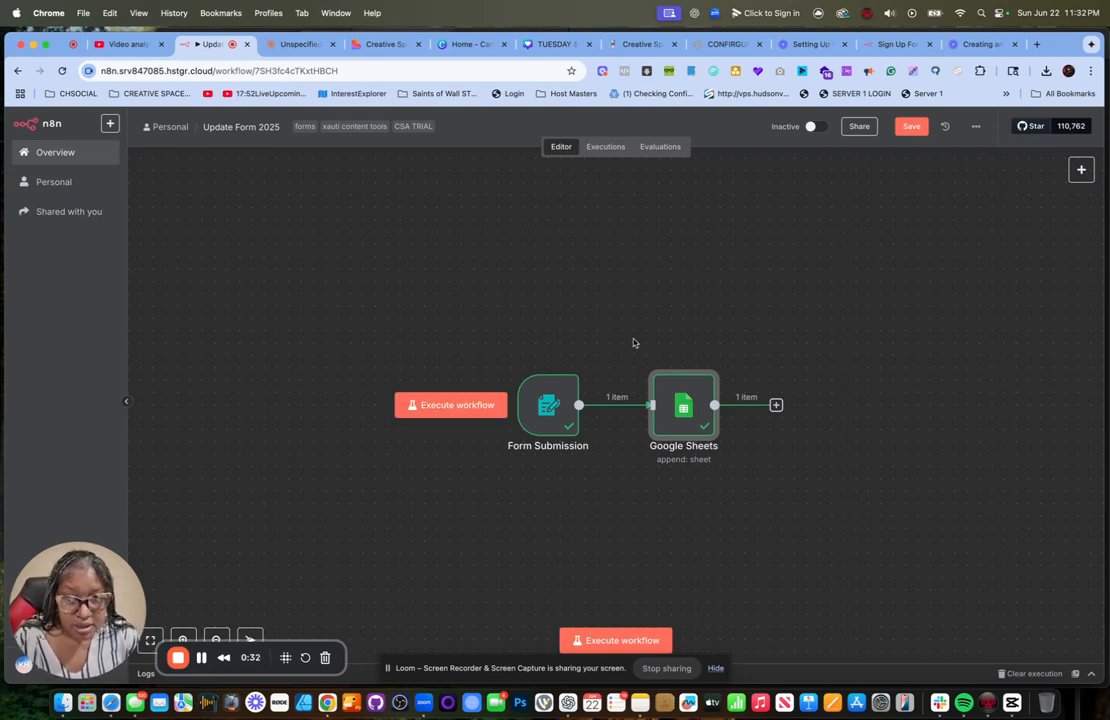
click(550, 407)
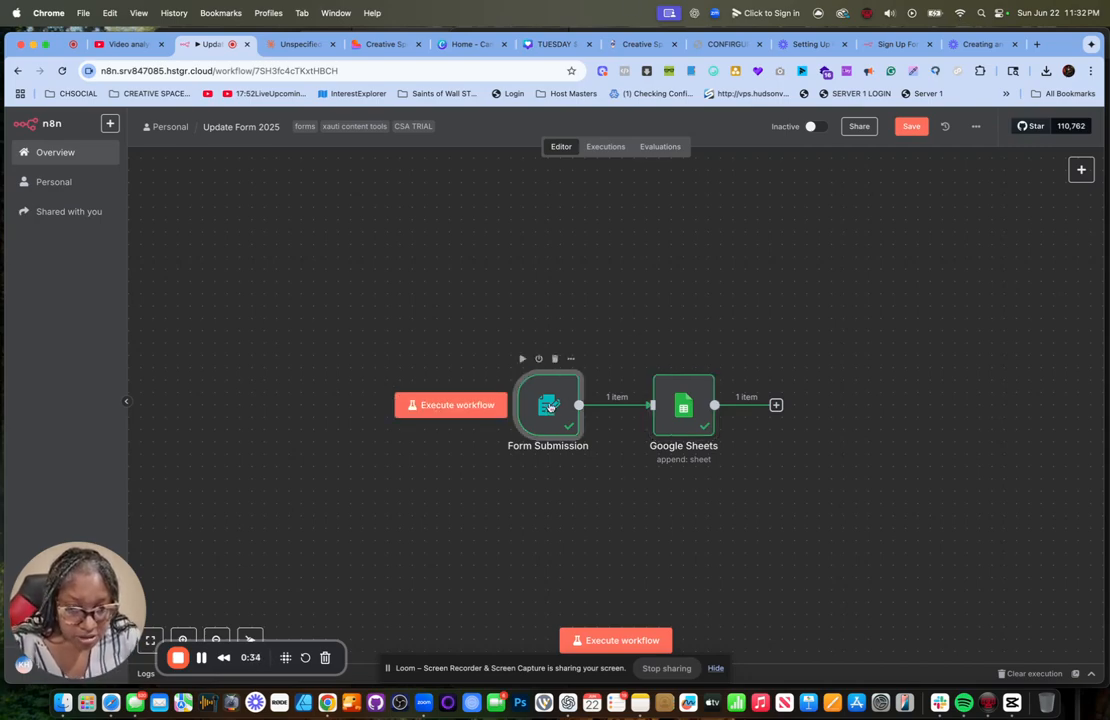
double_click(550, 407)
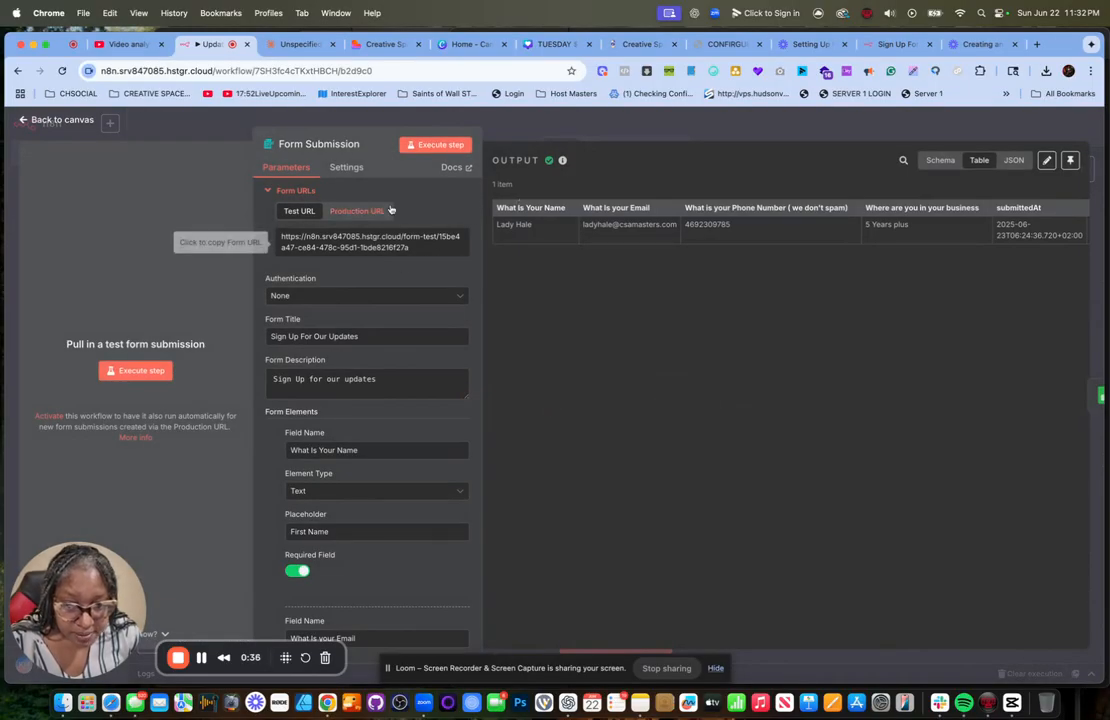
click(357, 211)
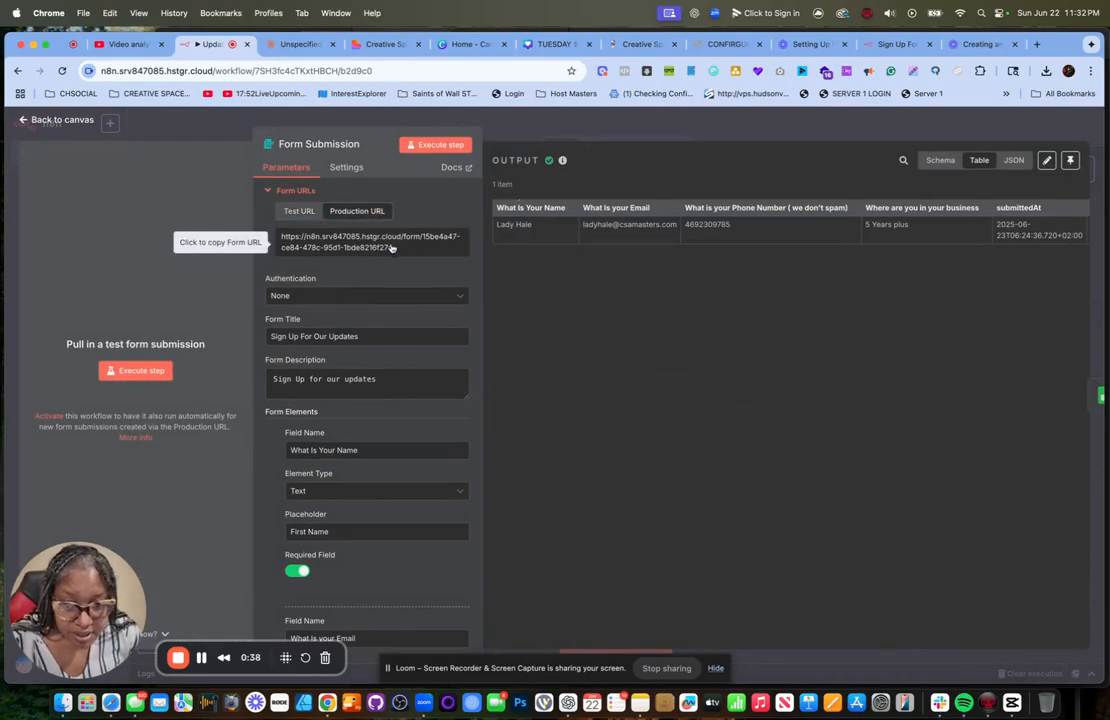
click(392, 248)
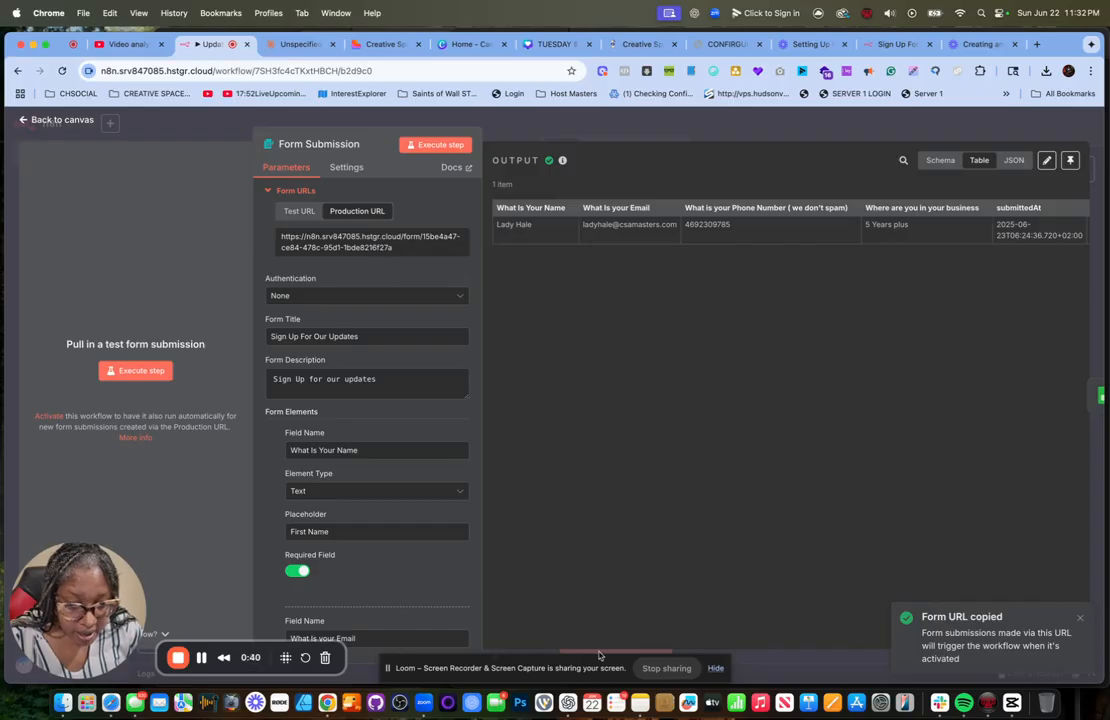
click(640, 703)
key(super+v)
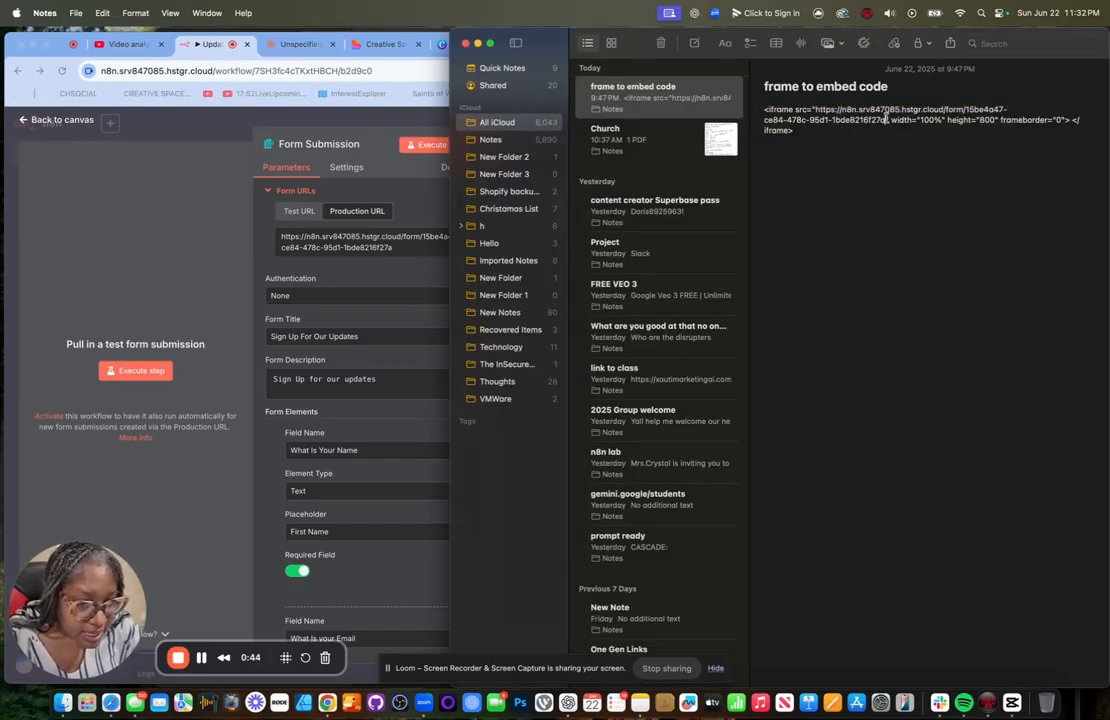
Highlight the pasted production URL in the note's iframe src to verify it, then deselect
drag(886, 120, 818, 107)
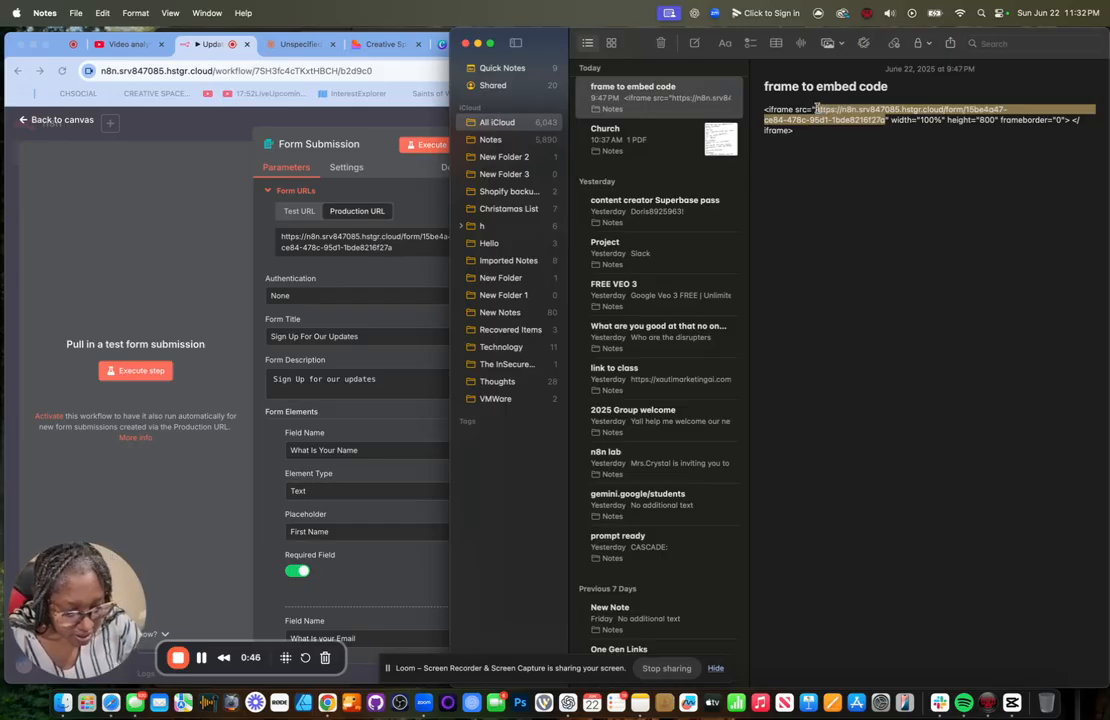
click(817, 109)
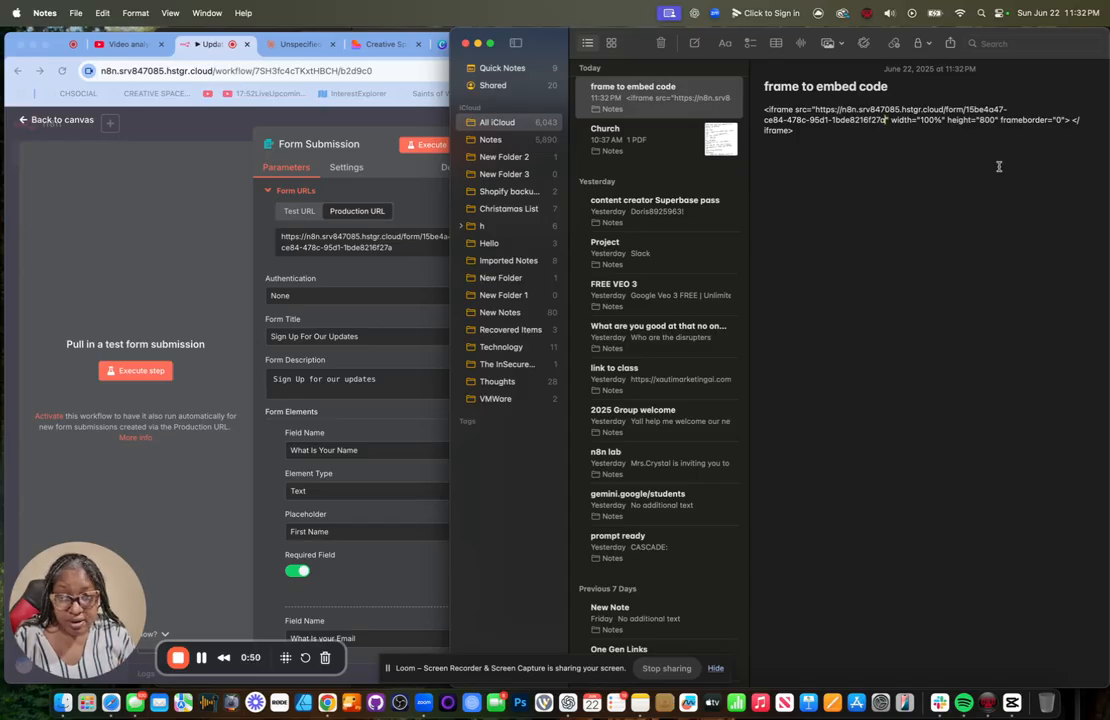
Set the Update Form 2025 workflow to Active and switch to the live signup page tab
click(318, 113)
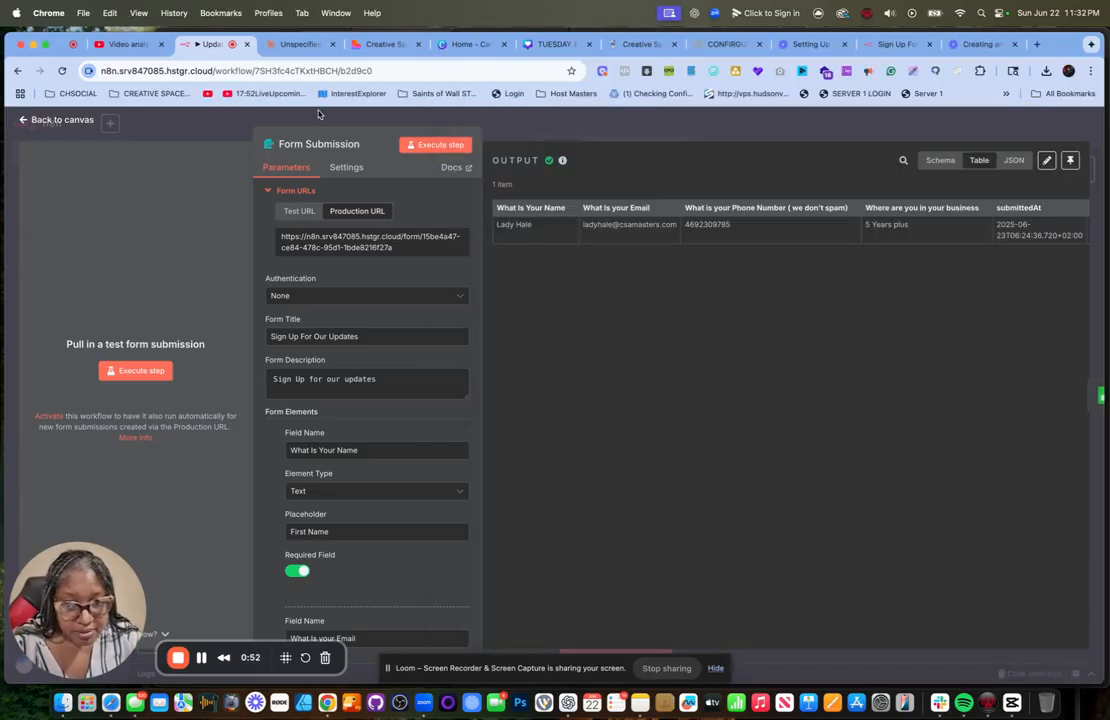
click(79, 122)
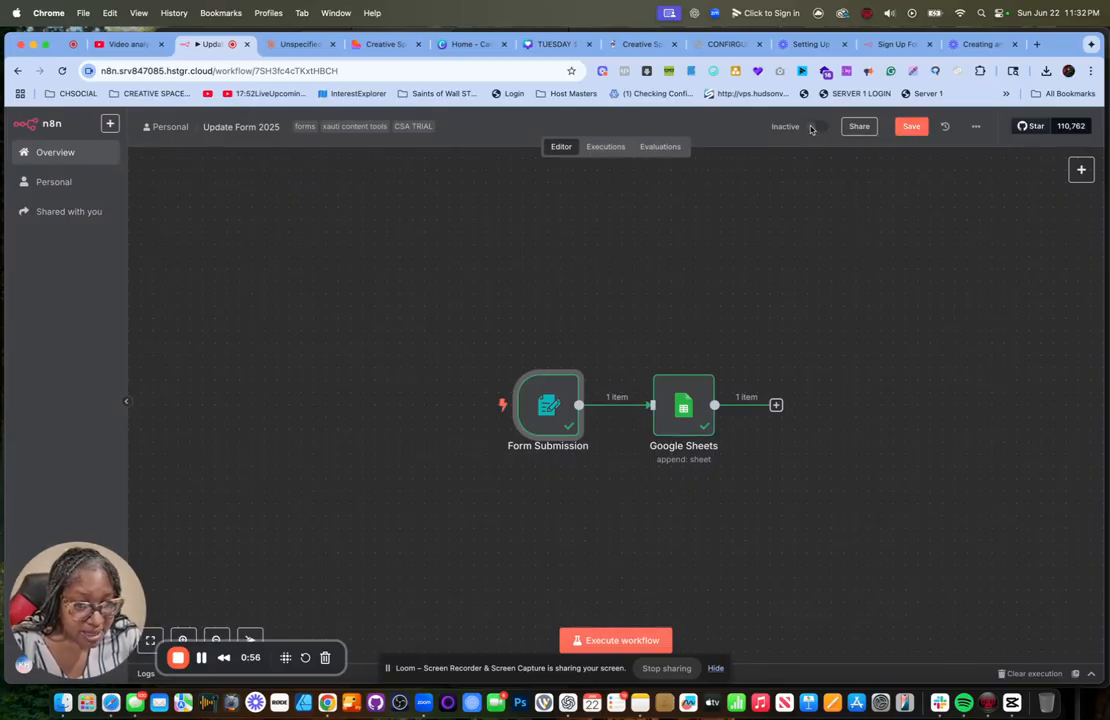
click(812, 126)
click(662, 427)
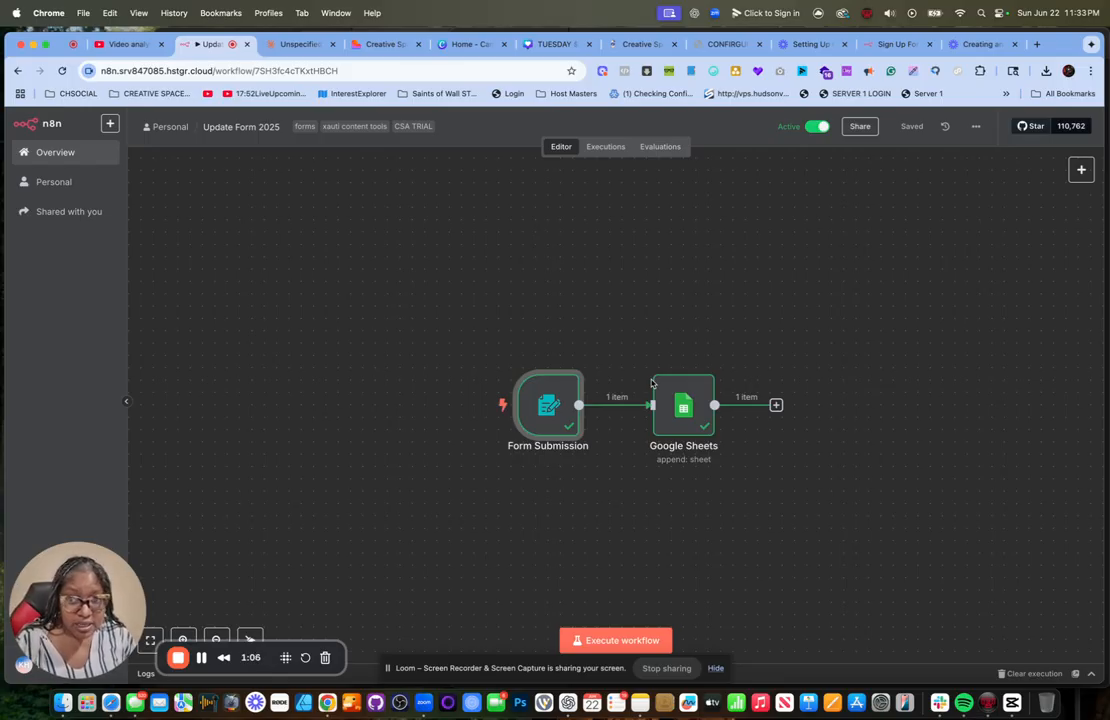
click(375, 45)
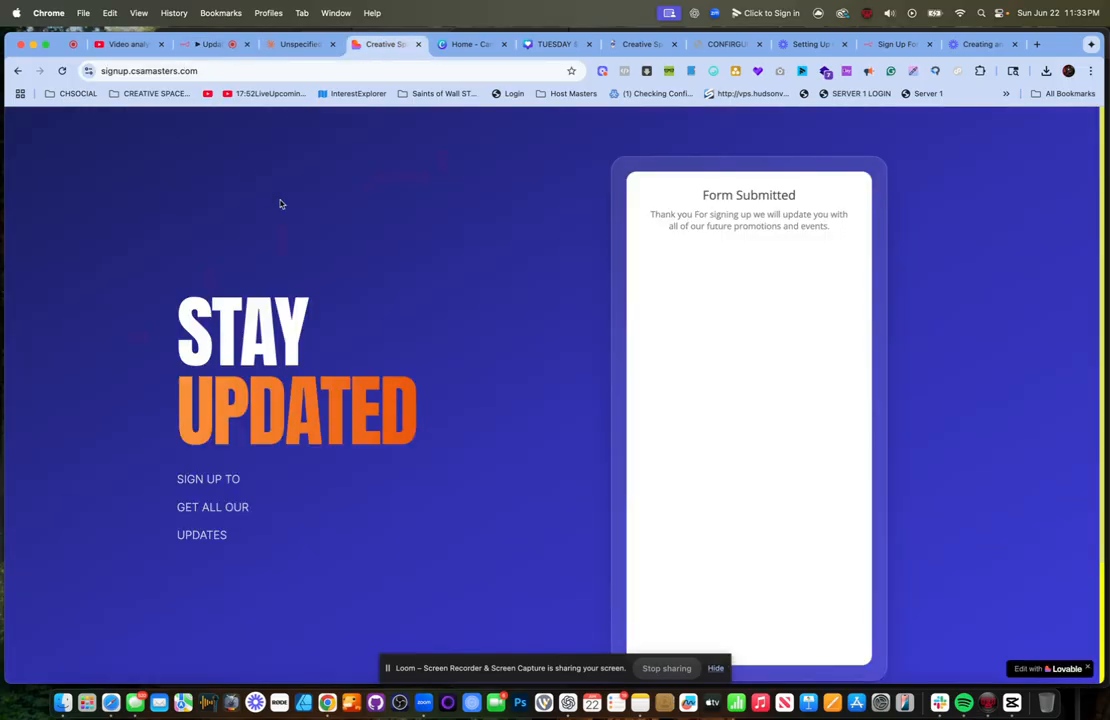
Check the 'Form Submitted' signup page, then go back and load lovable.dev
scroll(258, 207, down, 3)
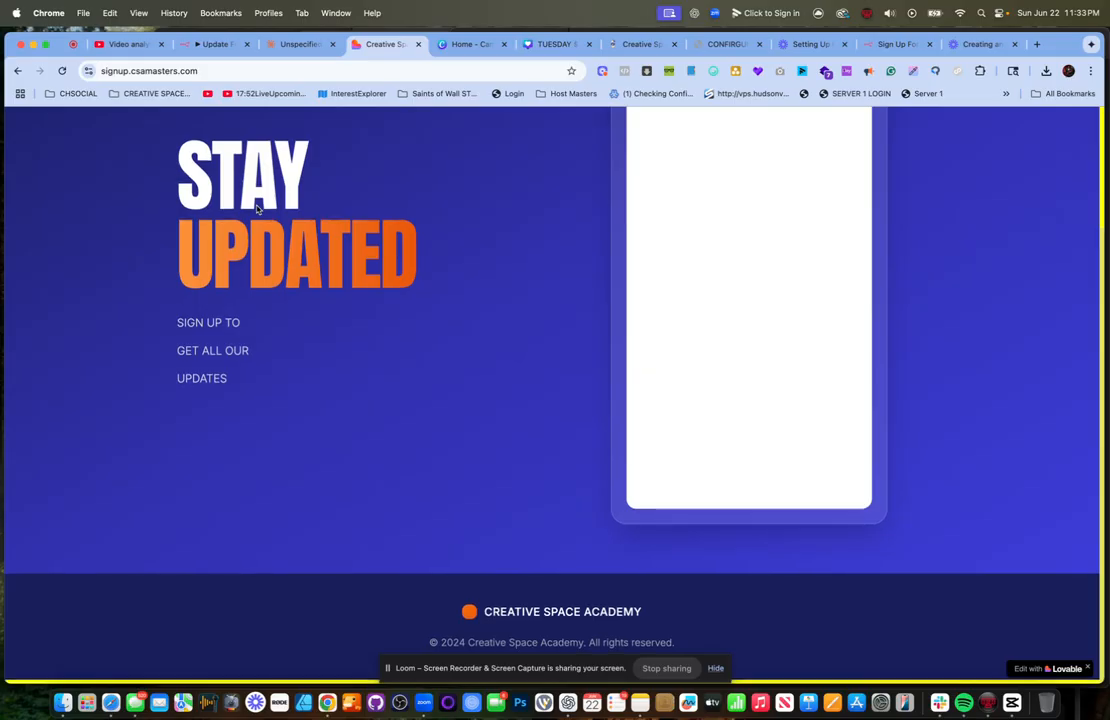
scroll(256, 208, up, 3)
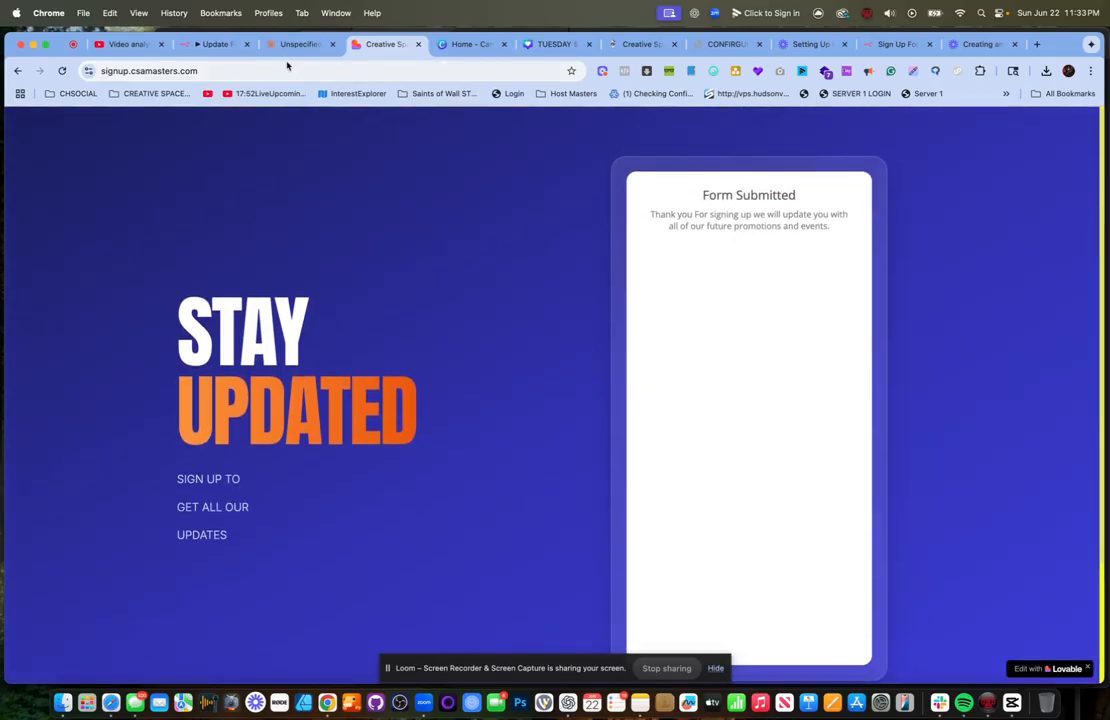
click(17, 70)
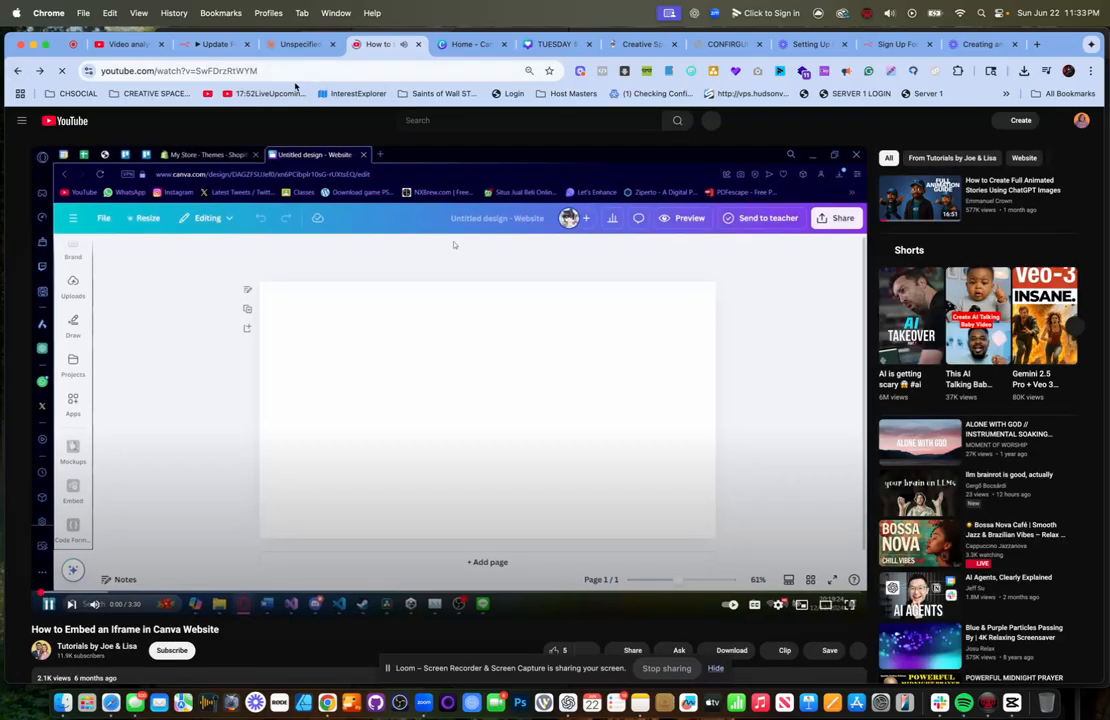
click(268, 72)
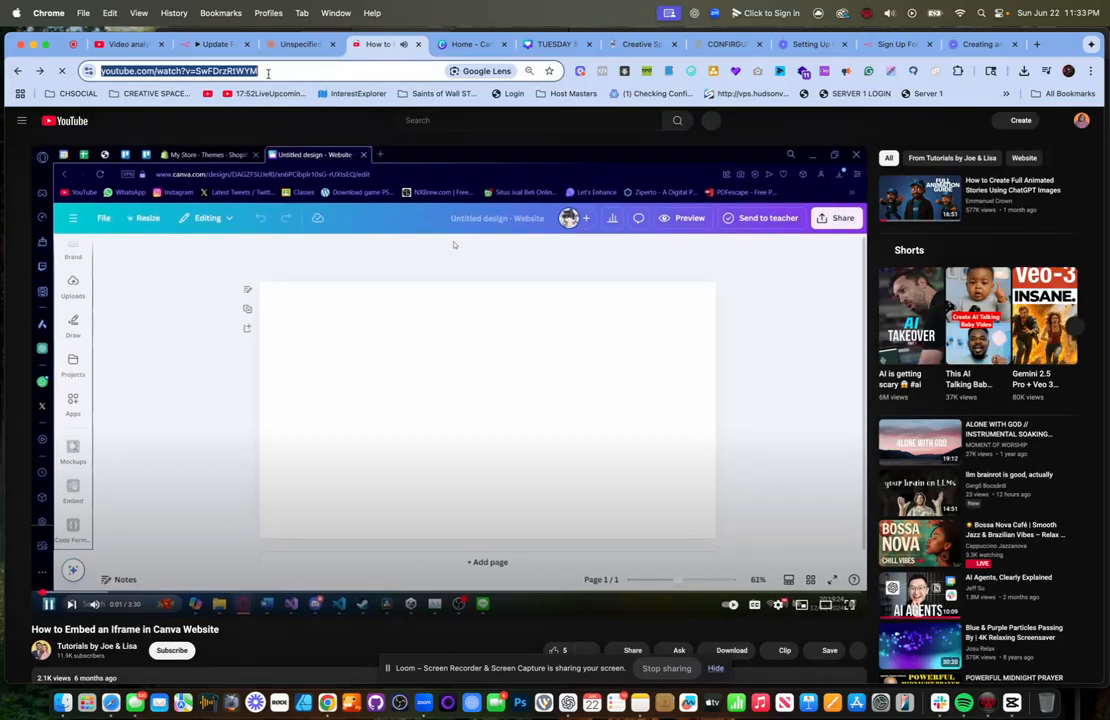
text(lovable.dev)
key(Return)
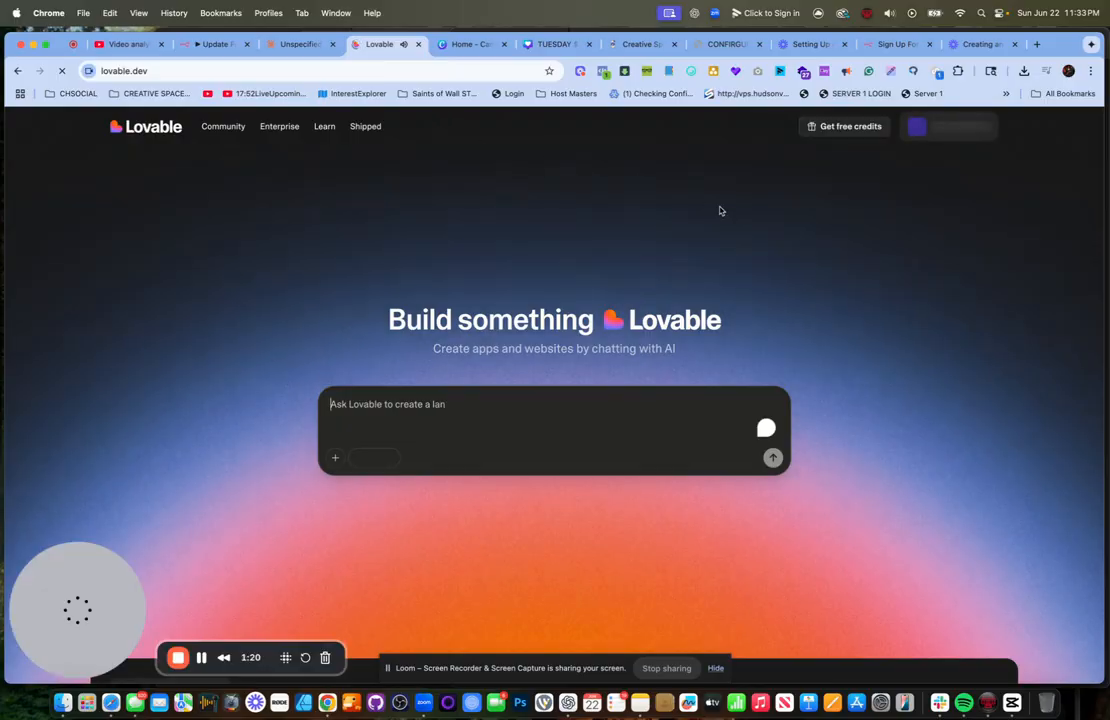
Open the citrus-form-launchpad project from the Lovable home page
scroll(263, 518, down, 5)
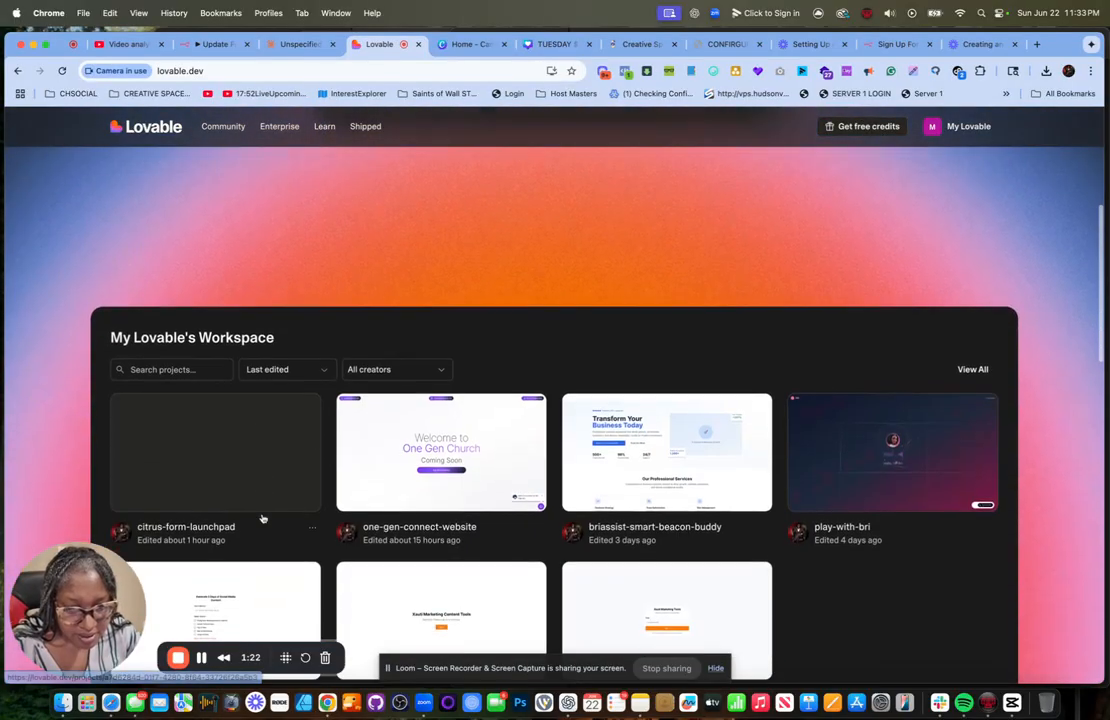
click(226, 449)
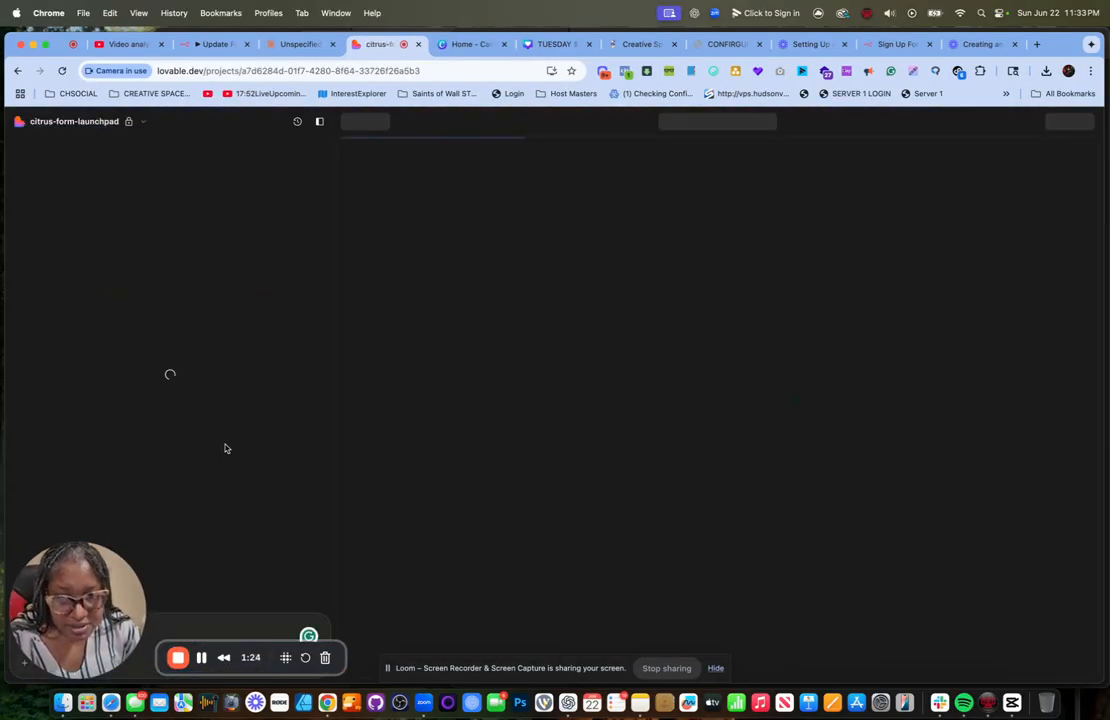
drag(80, 600, 232, 273)
Ask Lovable: 'can you give me a prompt so my students can reproduce on their style'
click(86, 633)
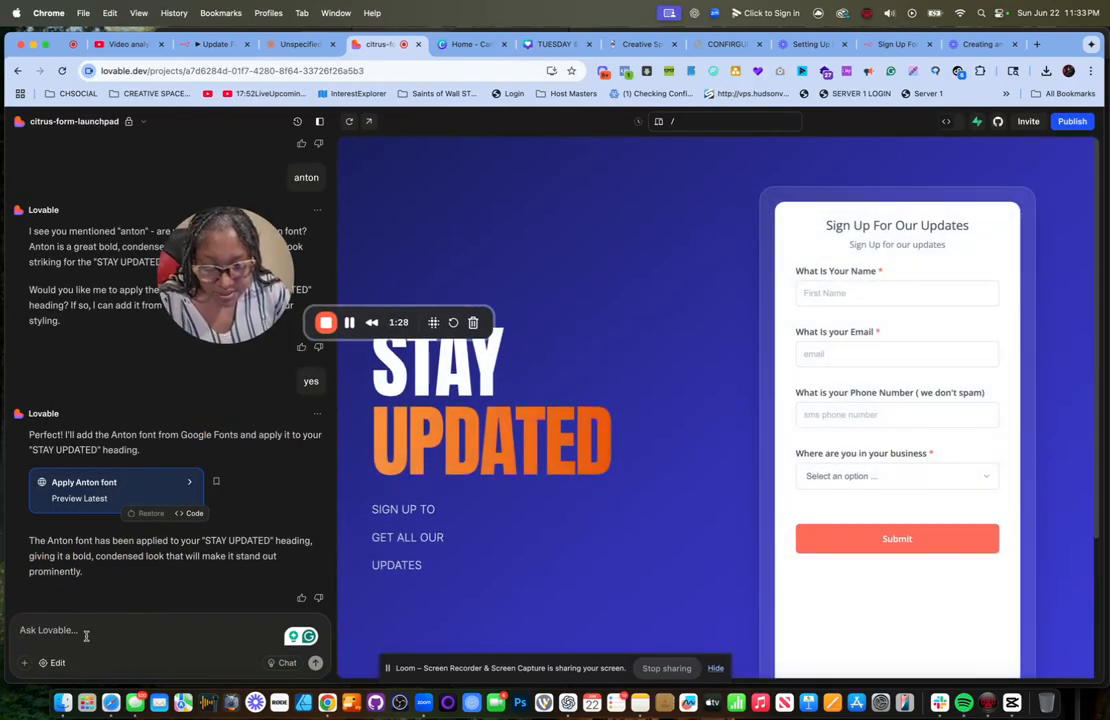
text(can you give)
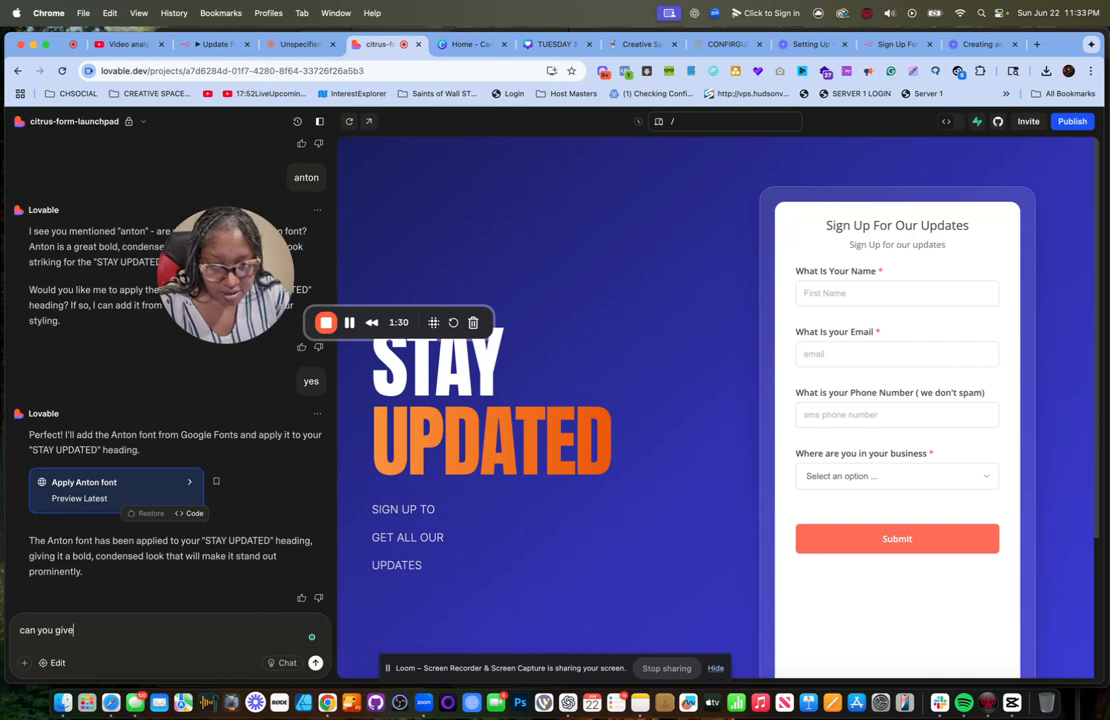
text( me a prompt so m)
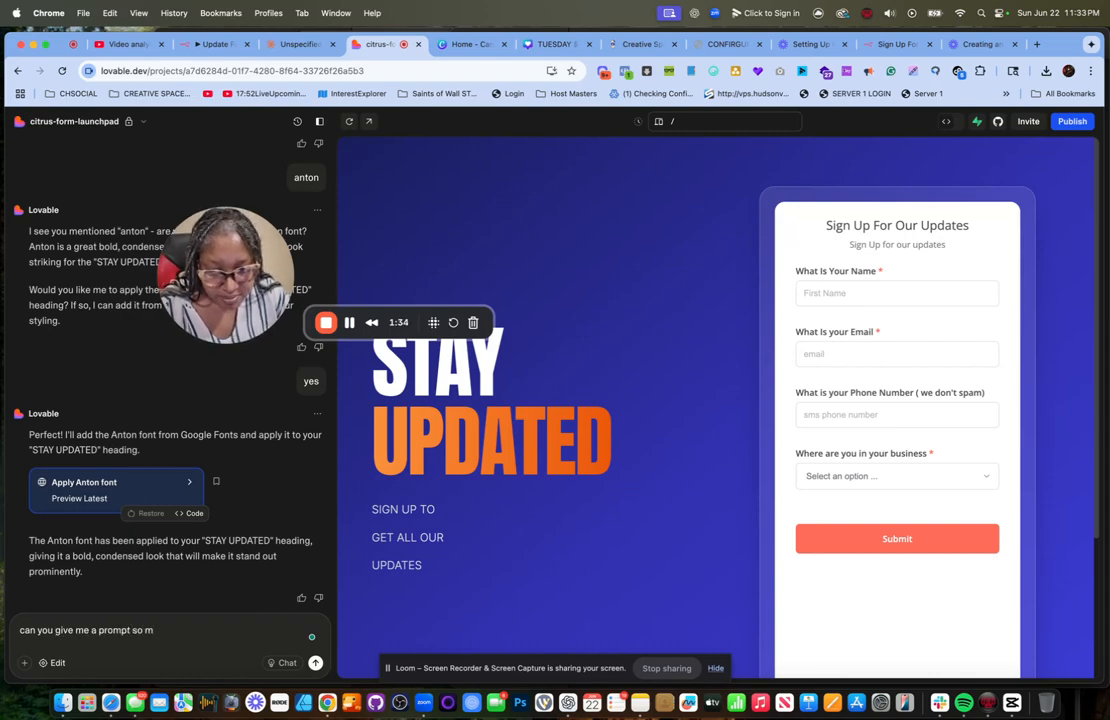
text(y students can)
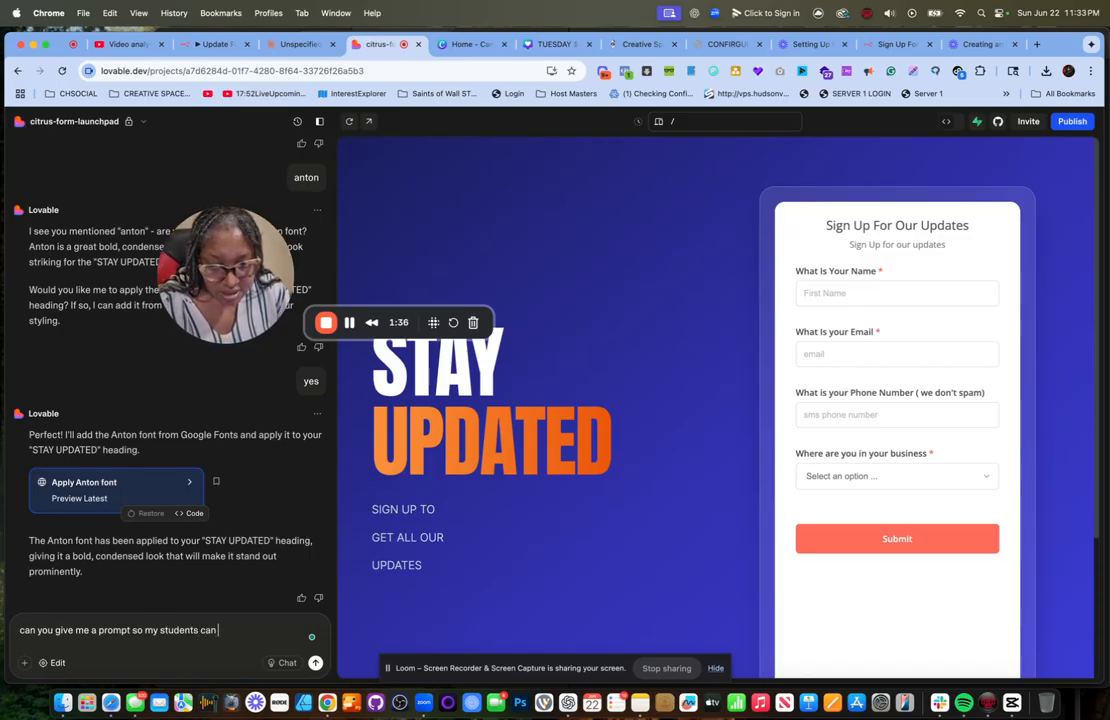
text( reproduce on their )
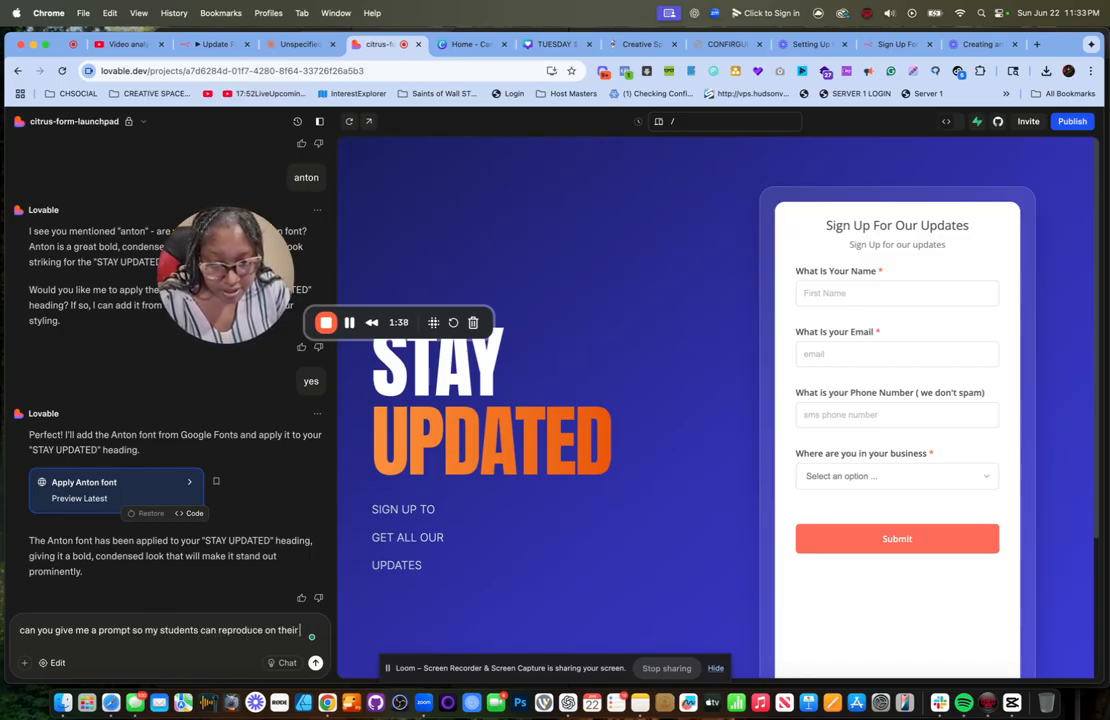
text(style)
key(Return)
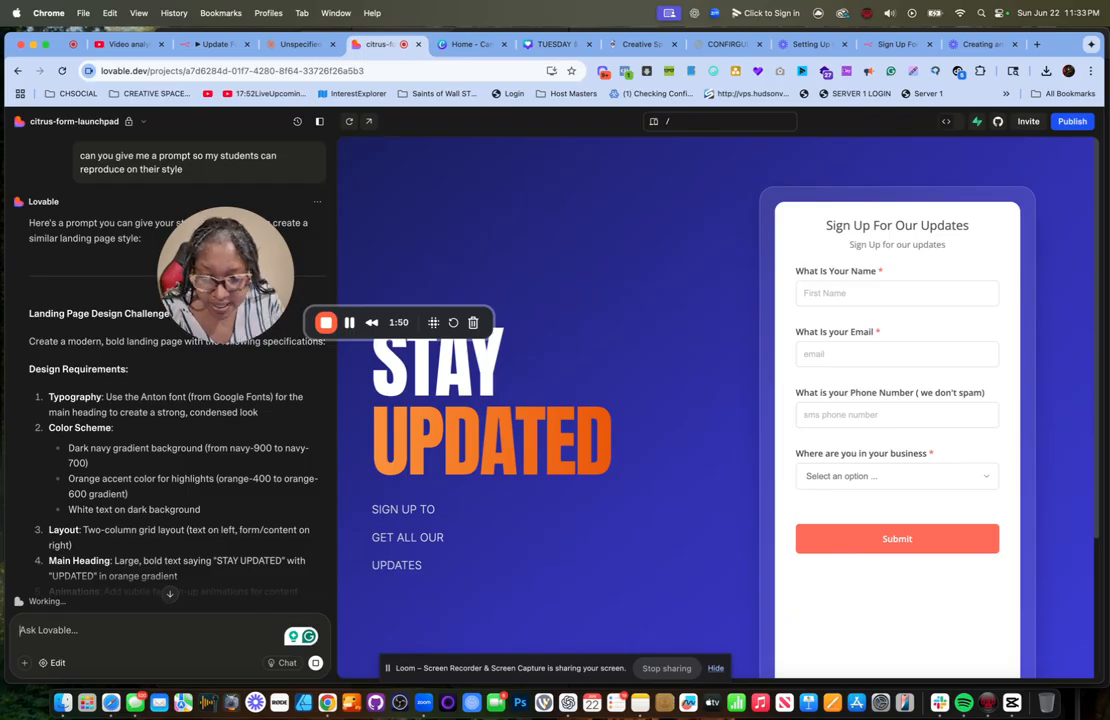
Copy the student prompt text from Lovable's reply and bring up Apple Notes
scroll(157, 521, down, 5)
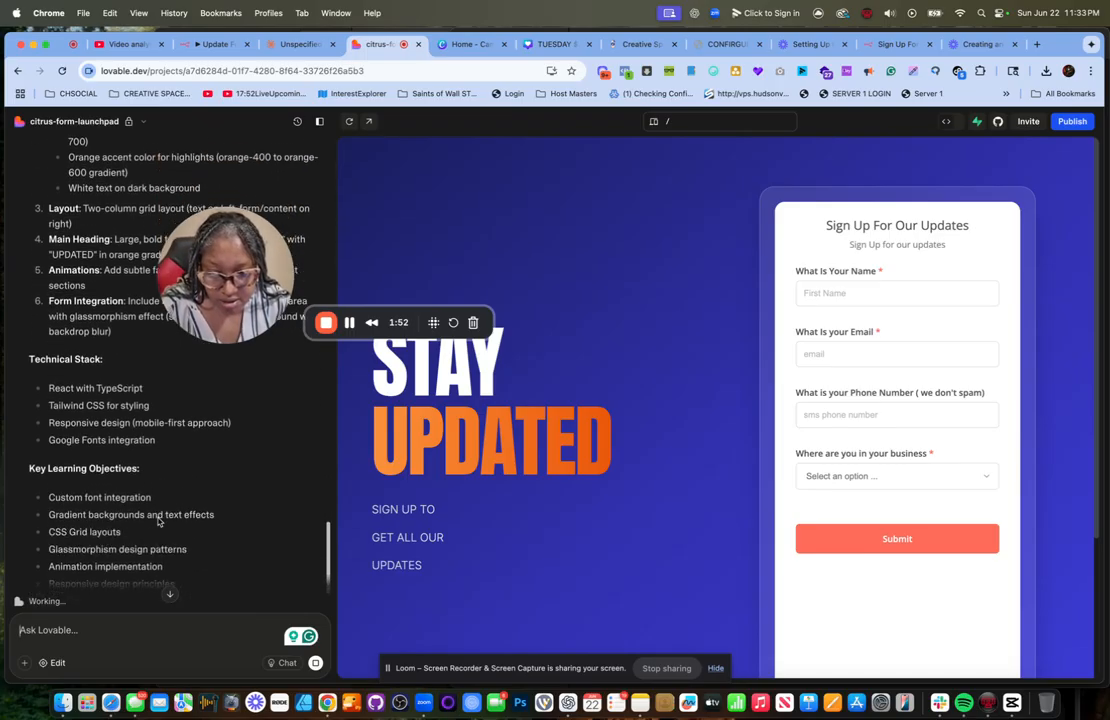
scroll(157, 521, down, 4)
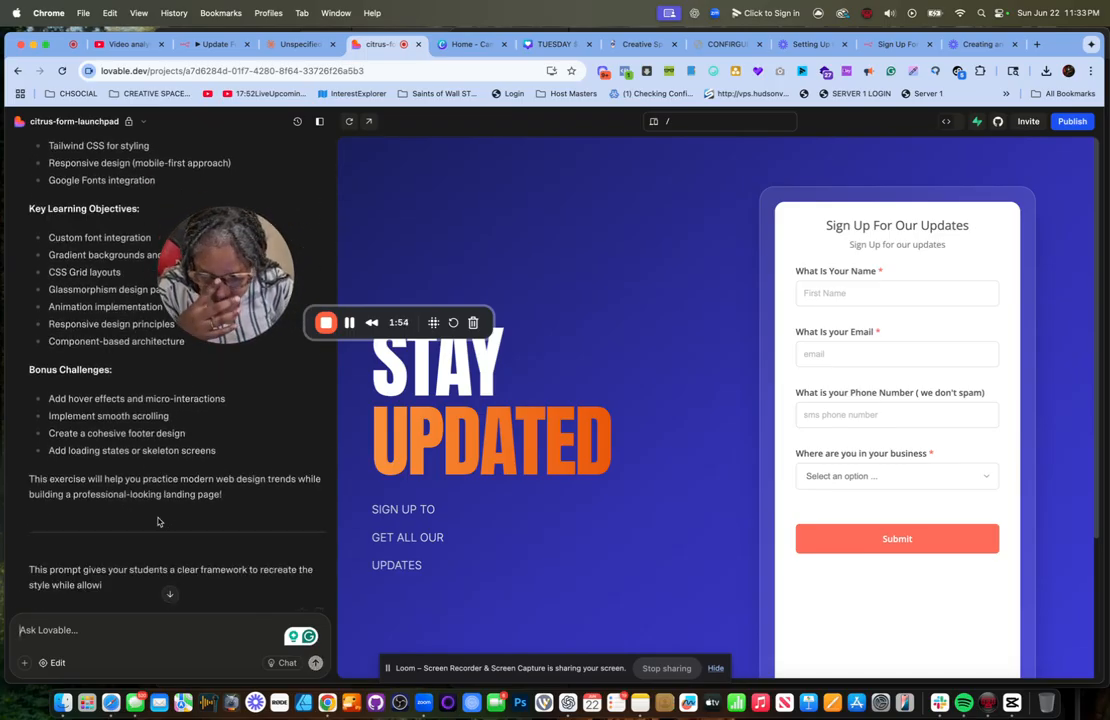
drag(157, 521, 85, 365)
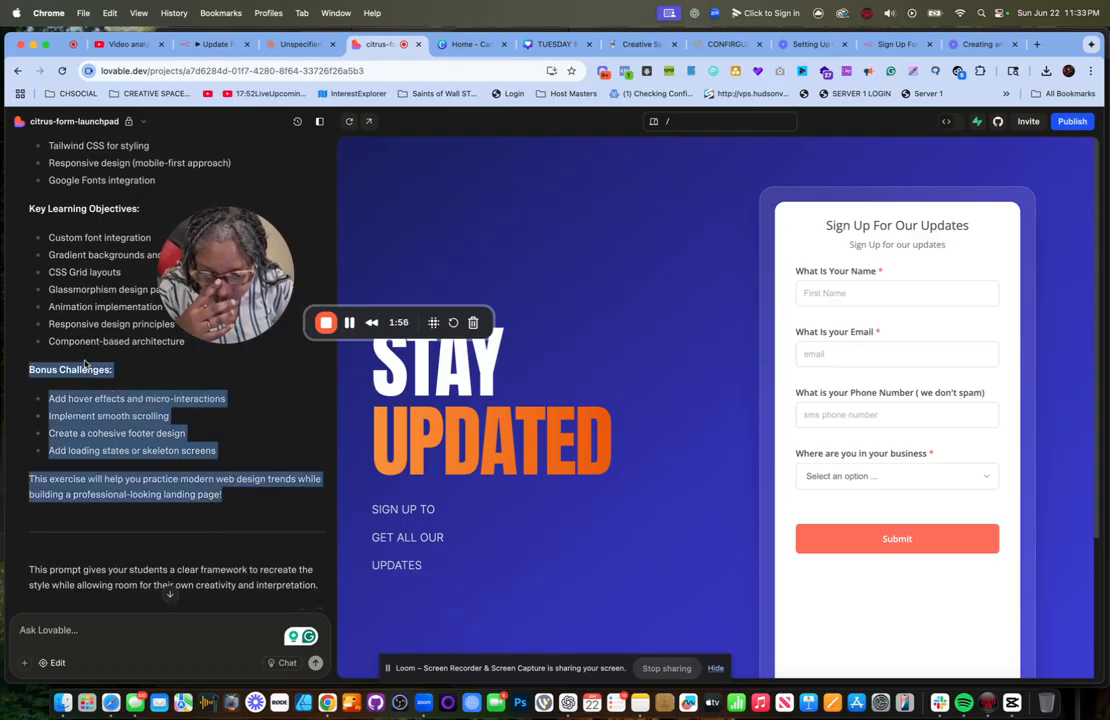
scroll(85, 365, up, 4)
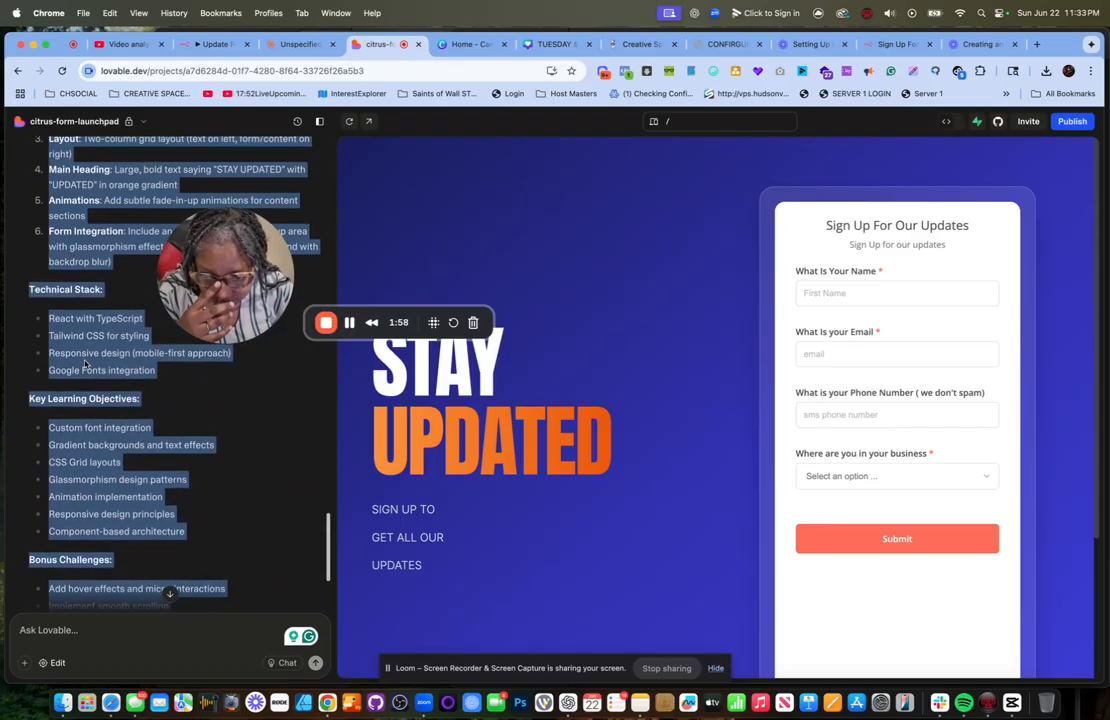
scroll(85, 365, up, 5)
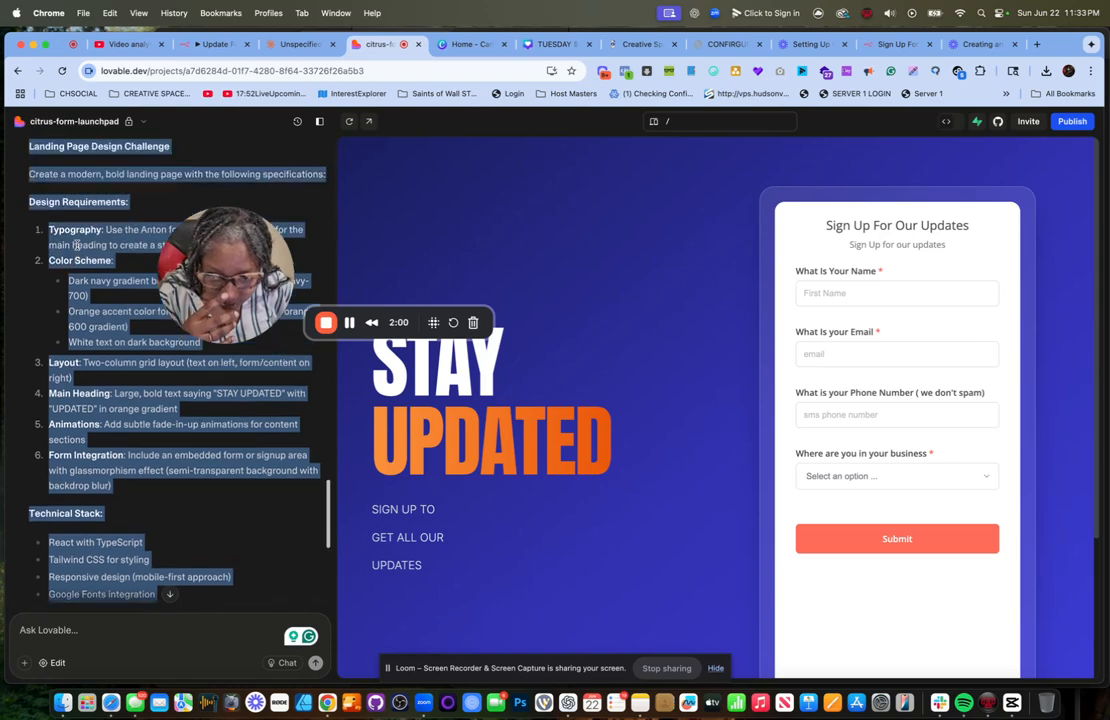
scroll(76, 244, up, 2)
scroll(30, 225, up, 2)
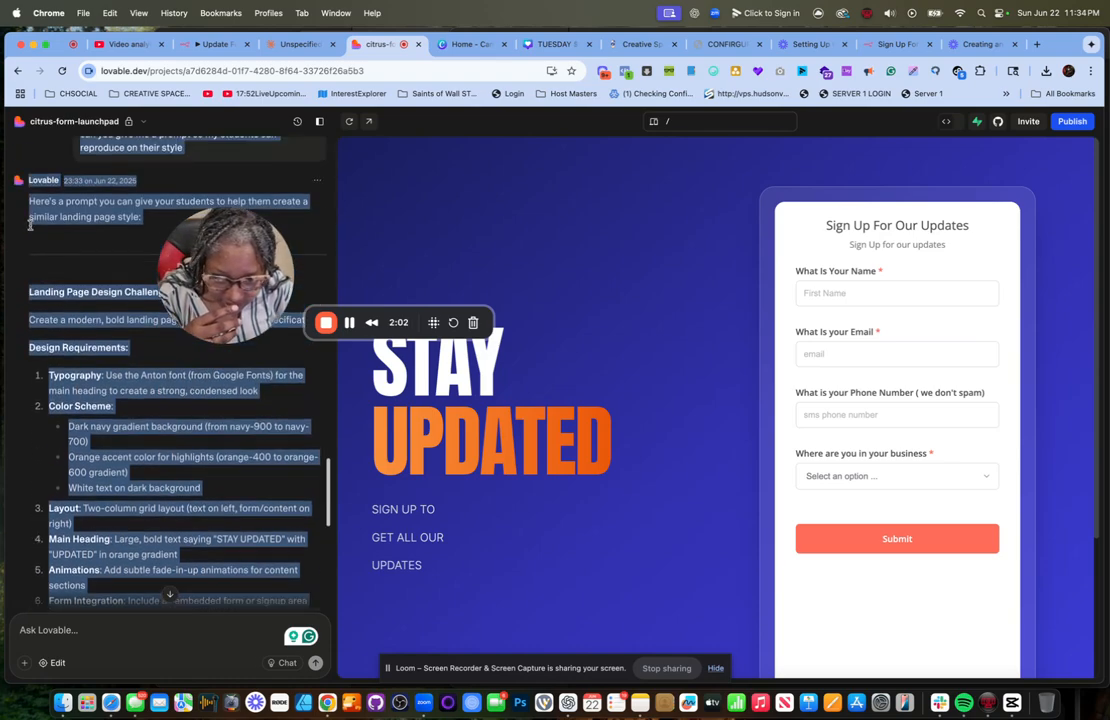
click(29, 308)
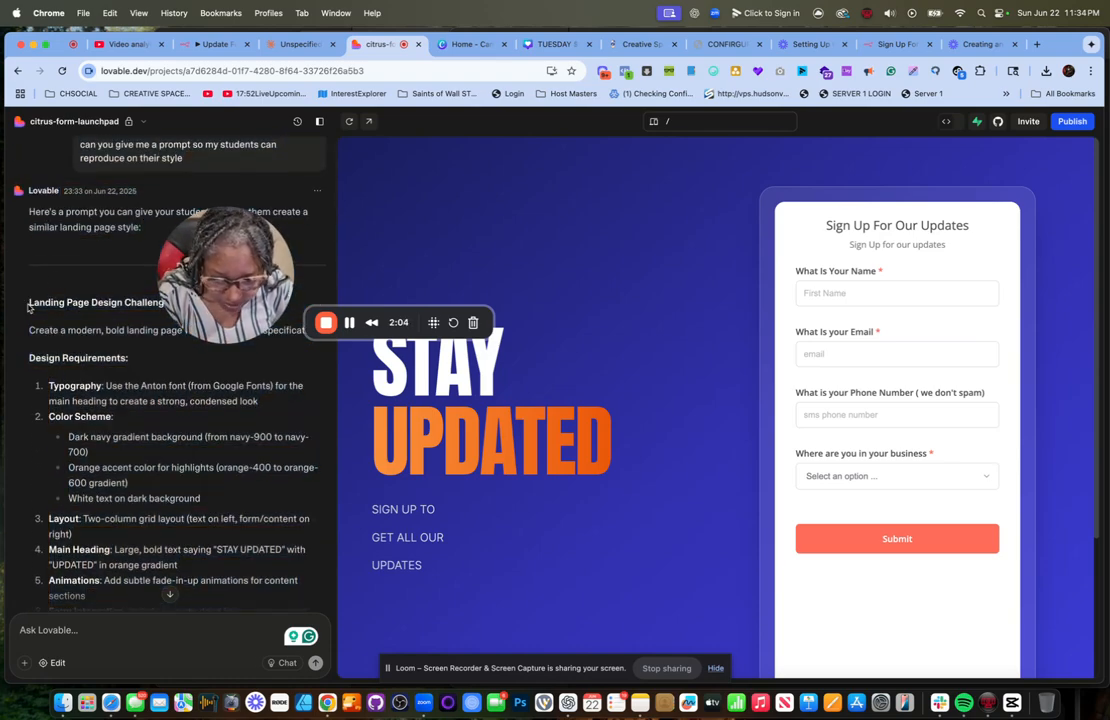
click(641, 703)
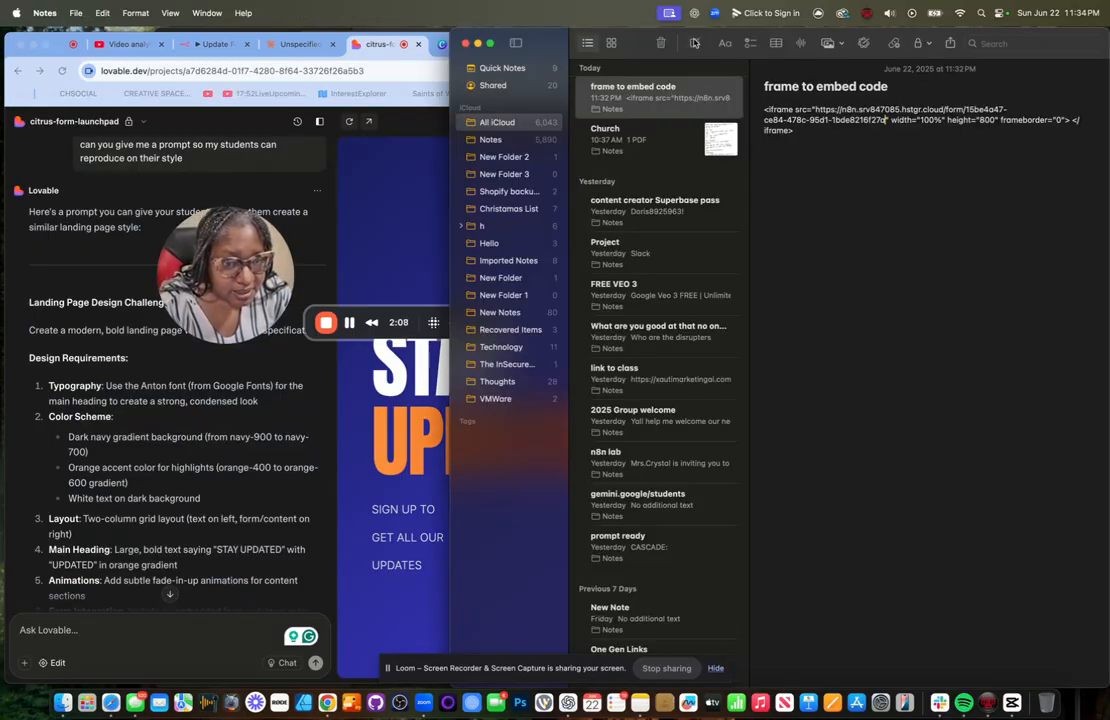
Paste the copied prompt lines into a new note, then return to the Lovable chat
click(694, 43)
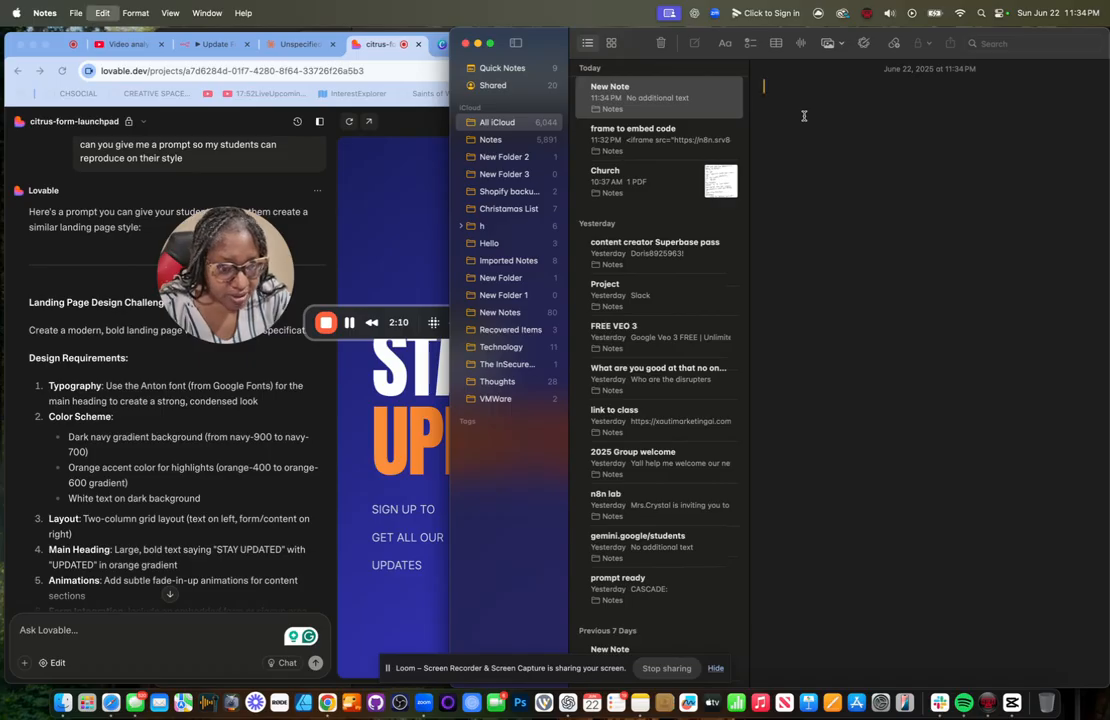
text(This prompt gives your students a clear framework to recreate the style while allowing room for their own creativity and interpretation. Here's a prompt you can give your students to help them create a similar landing page style:)
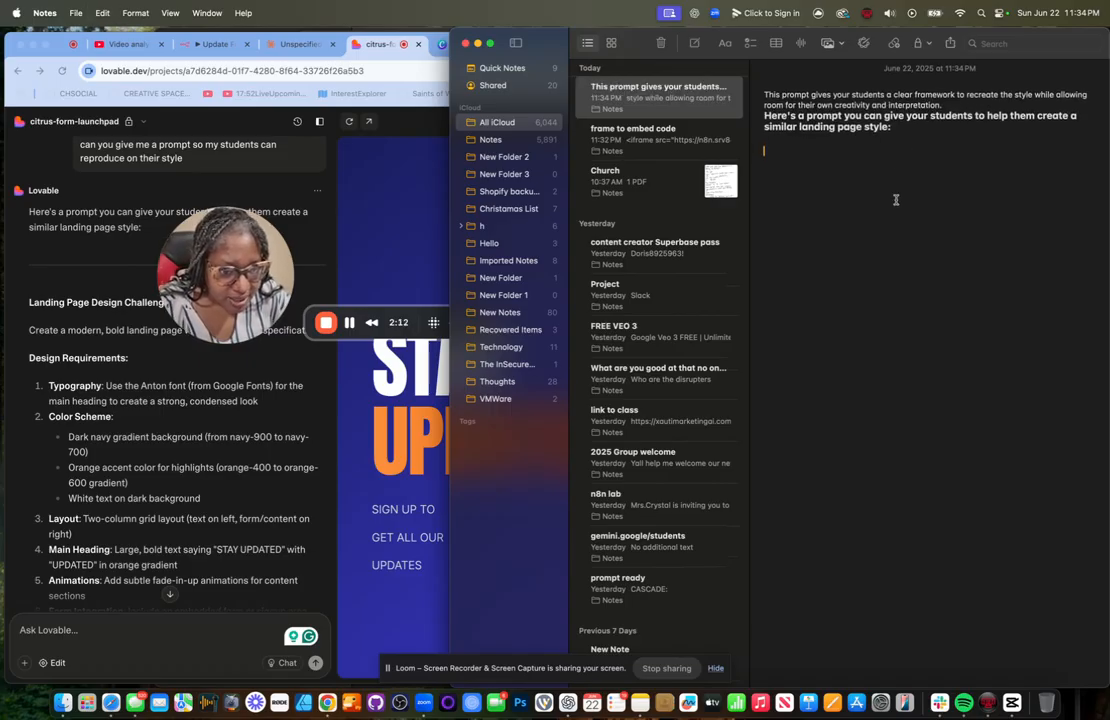
click(196, 428)
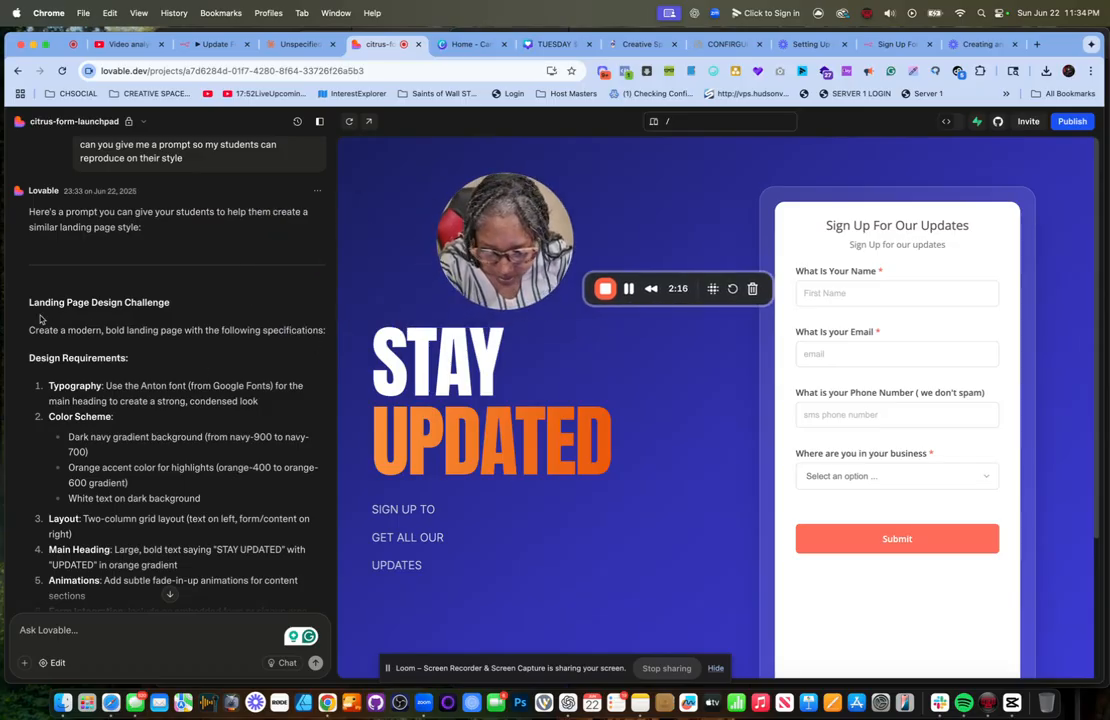
Copy the full 'Landing Page Design Challenge' prompt and select the note's leftover partial text
mouse_move(28, 302)
mouse_down()
mouse_move(187, 453)
mouse_move(93, 325)
mouse_move(29, 303)
mouse_move(152, 418)
mouse_move(37, 292)
mouse_up()
key(super+c)
click(97, 369)
scroll(58, 318, down, 10)
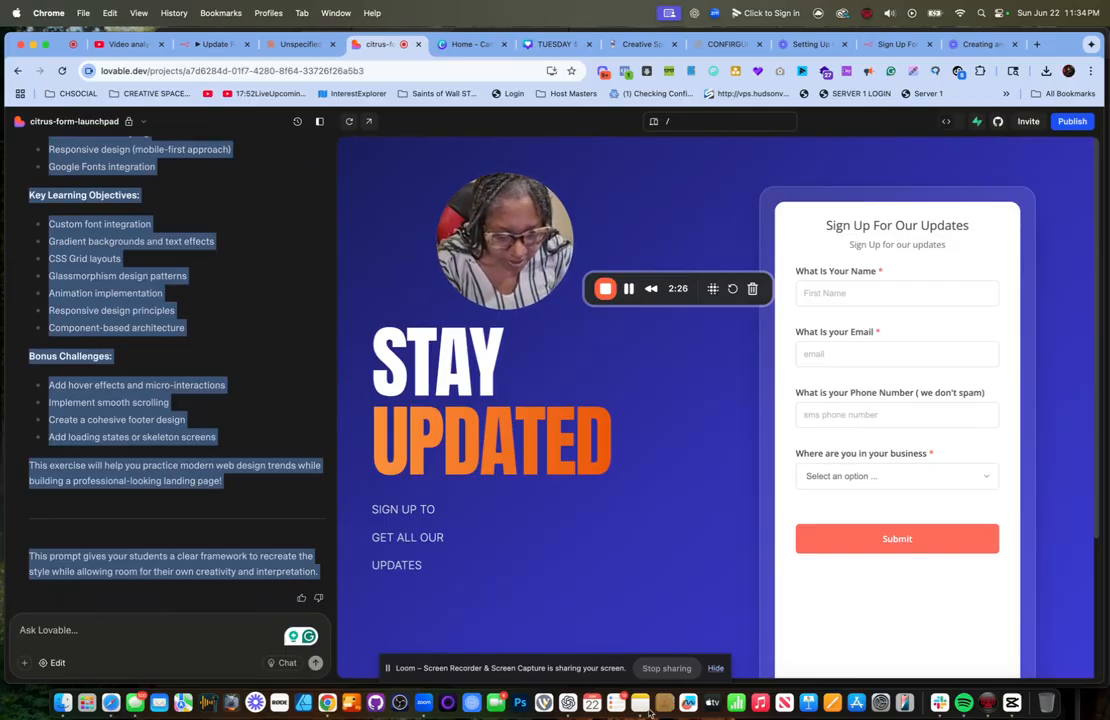
key(super+Tab)
drag(797, 106, 785, 154)
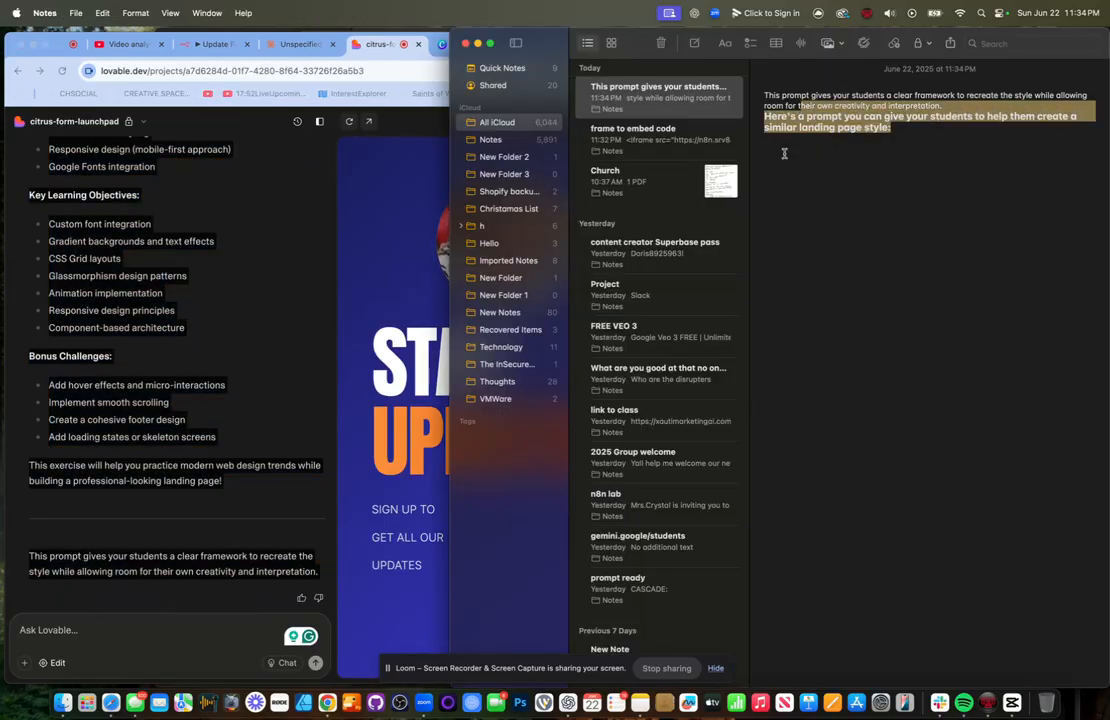
Replace the partial text with the full prompt, swapping Color Scheme bullets for 'CHANGE THIS TO YOUR COLORs'
key(BackSpace)
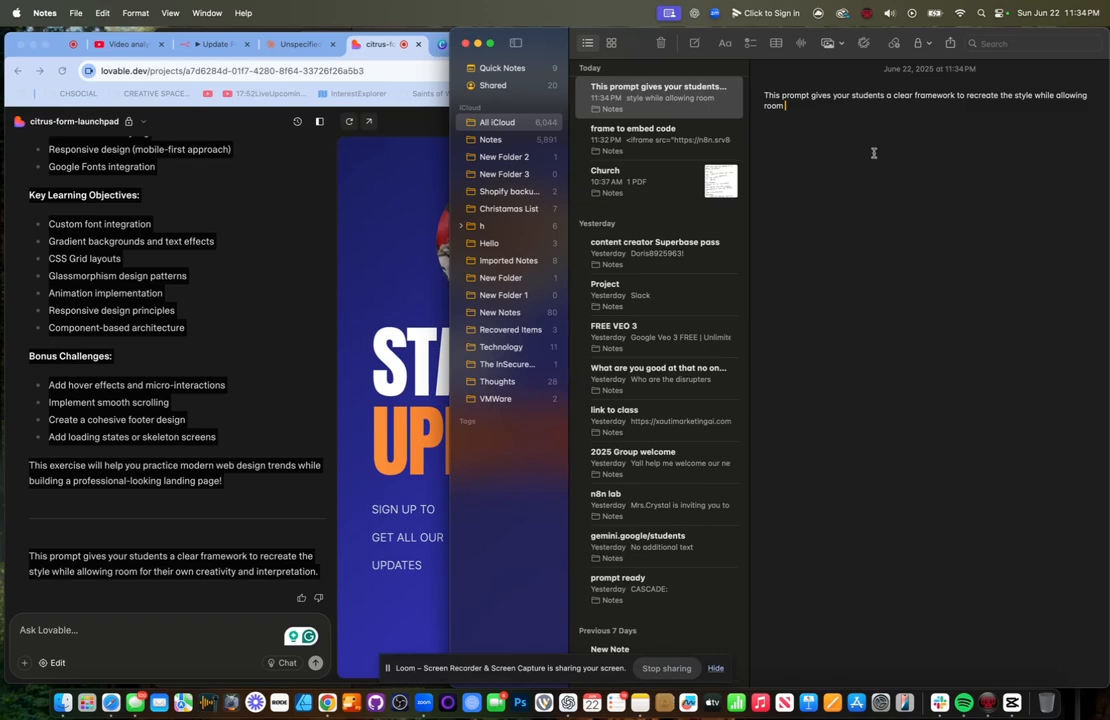
key(Return)
key(super+v)
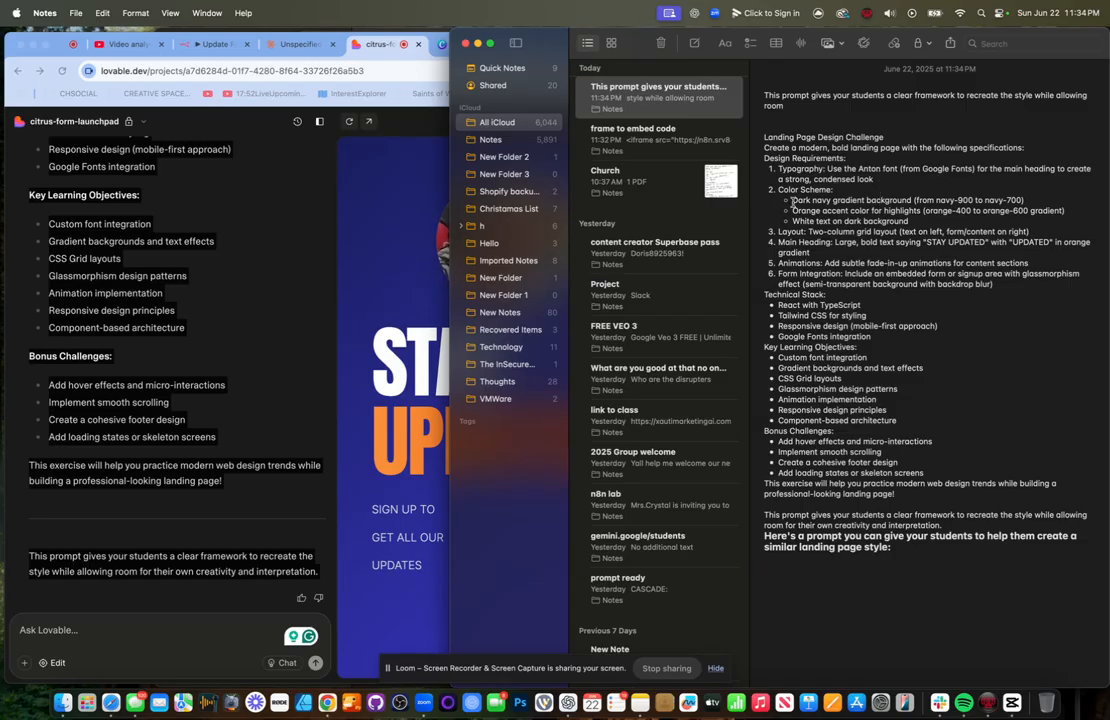
drag(793, 202, 928, 222)
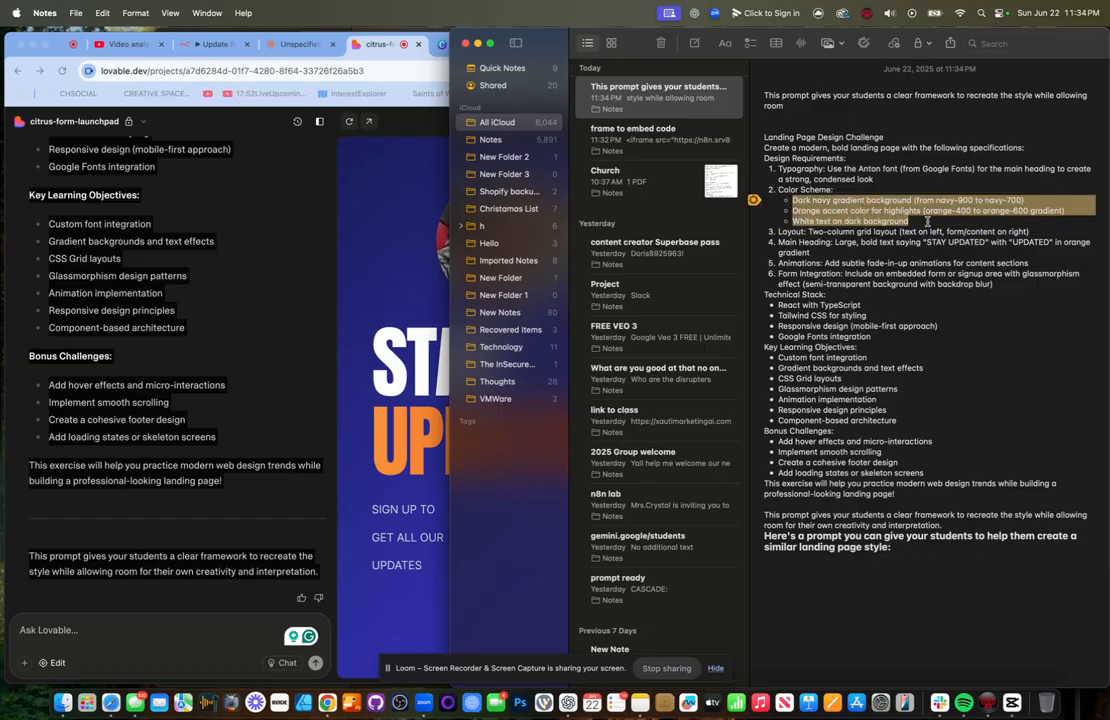
text(CHANG)
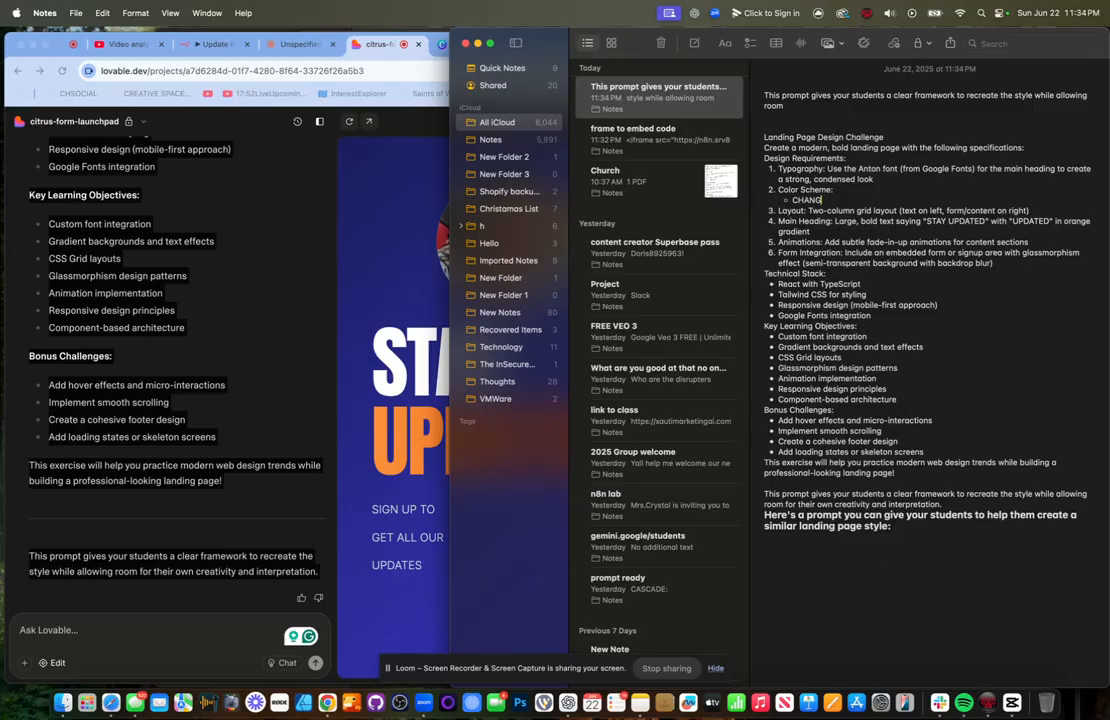
text(E THIS TO YOUR C)
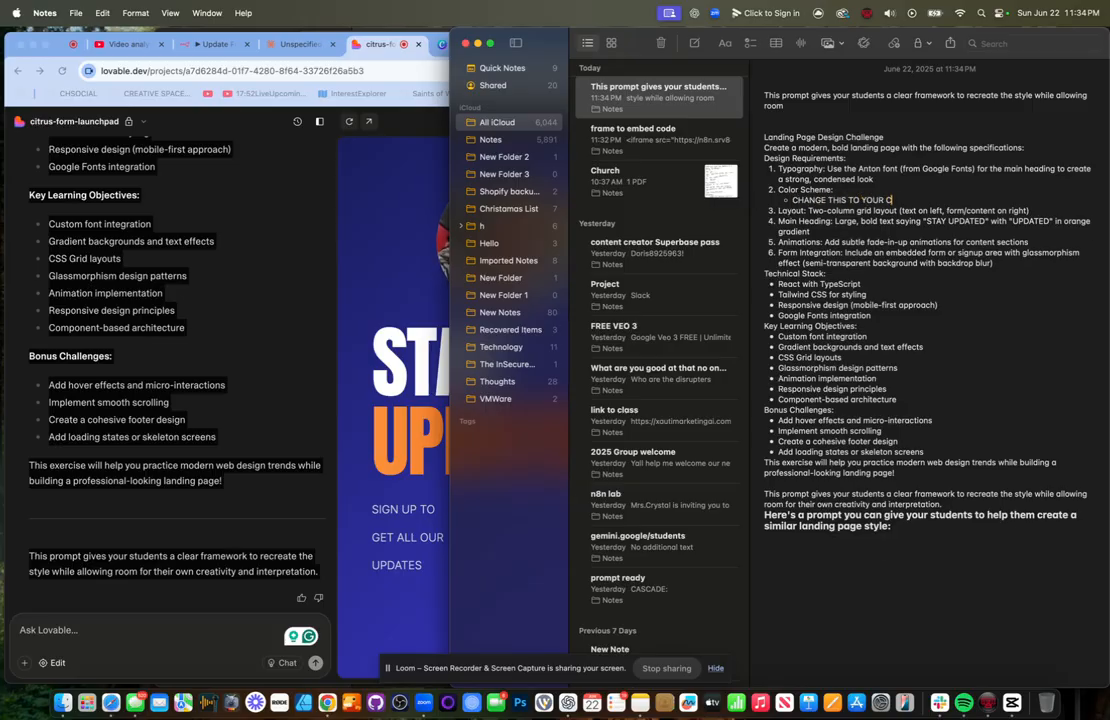
text(OLORs)
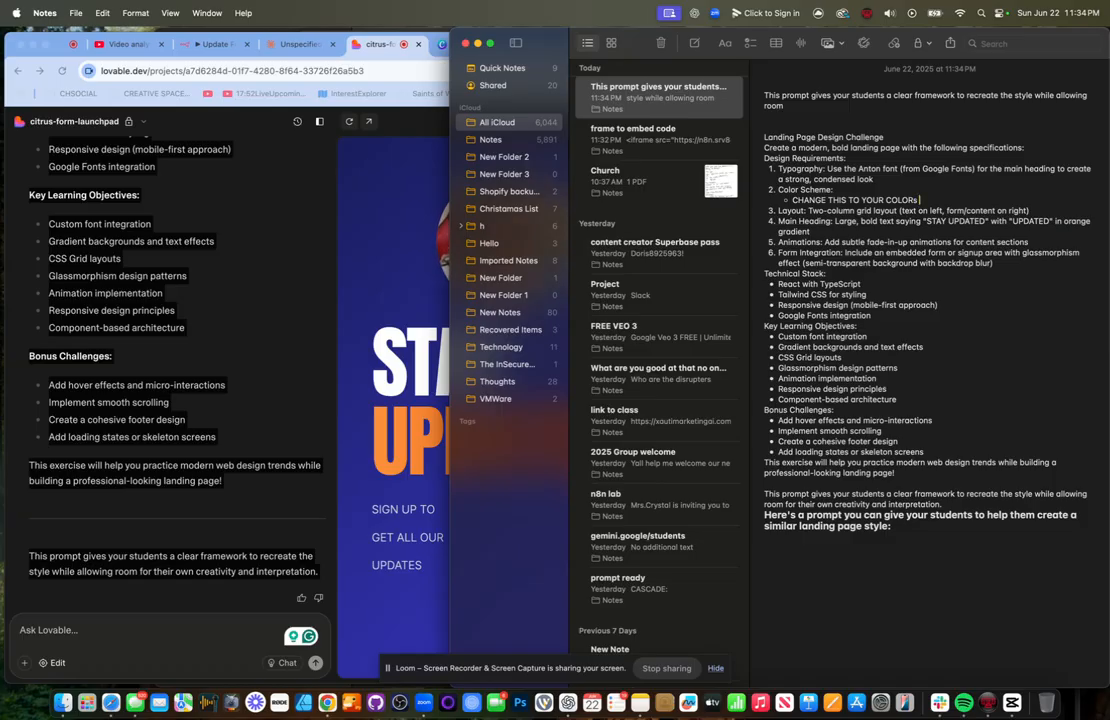
Reselect, cut and repaste the prompt block in the note, then return to Lovable
drag(905, 527, 755, 135)
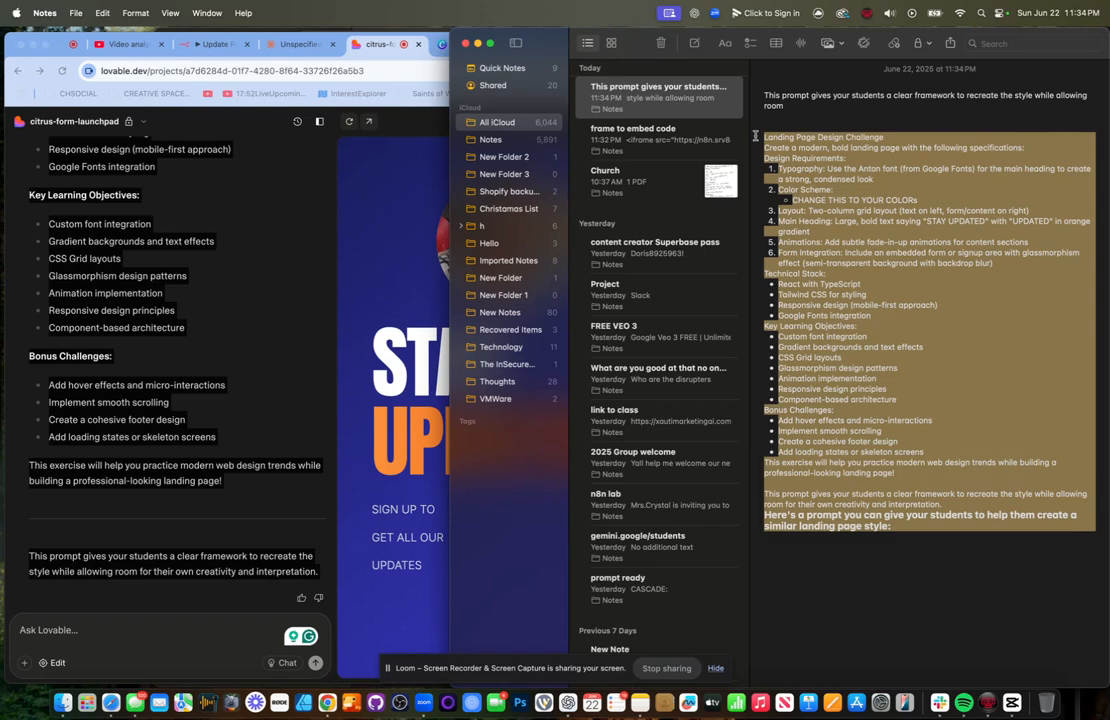
text(Landing Page Design Challenge Create a modern, bold landing page with the following specifications: Design Requirements: Typography: Use the Anton font (from Google Fonts) for the main heading to create a strong, condensed look Color Scheme: CHANGE THIS TO YOUR COLORs Layout: Two-column grid layout (text on left, form/content on right) Main Heading: Large, bold text saying "STAY UPDATED" with "UPDATED" in orange gradient Animations: Add subtle fade-in-up animations for content sections Form Integration: Include an embedded form or signup area with glassmorphism effect (semi-transparent background with backdrop blur) Technical Stack: React with TypeScript Tailwind CSS for styling Responsive design (mobile-first approach) Google Fonts integration Key Learning Objectives: Custom font integration Gradient backgrounds and text effects CSS Grid layouts Glassmorphism design patterns Animation implementation Responsive design principles Component-based architecture Bonus Challenges: Add hover effects and micro-interactions Implement smooth scrolling Create a cohesive footer design Add loading states or skeleton screens This exercise will help you practice modern web design trends while building a professional-looking landing page!  This prompt gives your students a clear framework to recreate the style while allowing room for their own creativity and interpretation. Here's a prompt you can give your students to help them create a similar landing page style:)
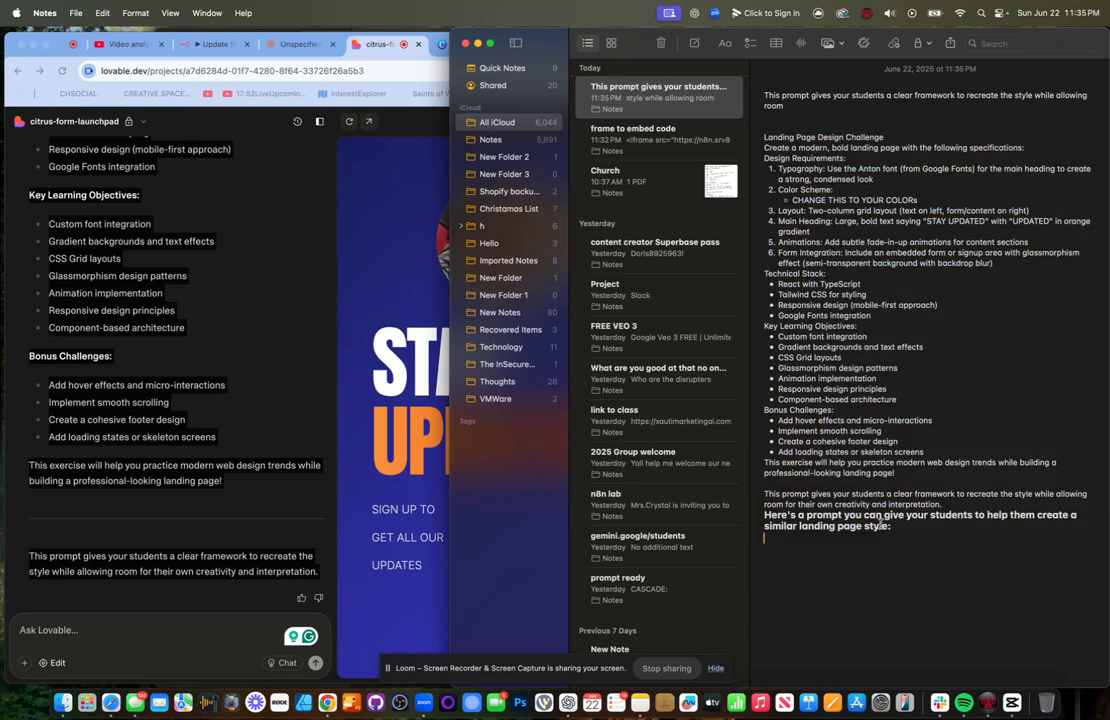
drag(891, 526, 759, 131)
key(super+c)
key(BackSpace)
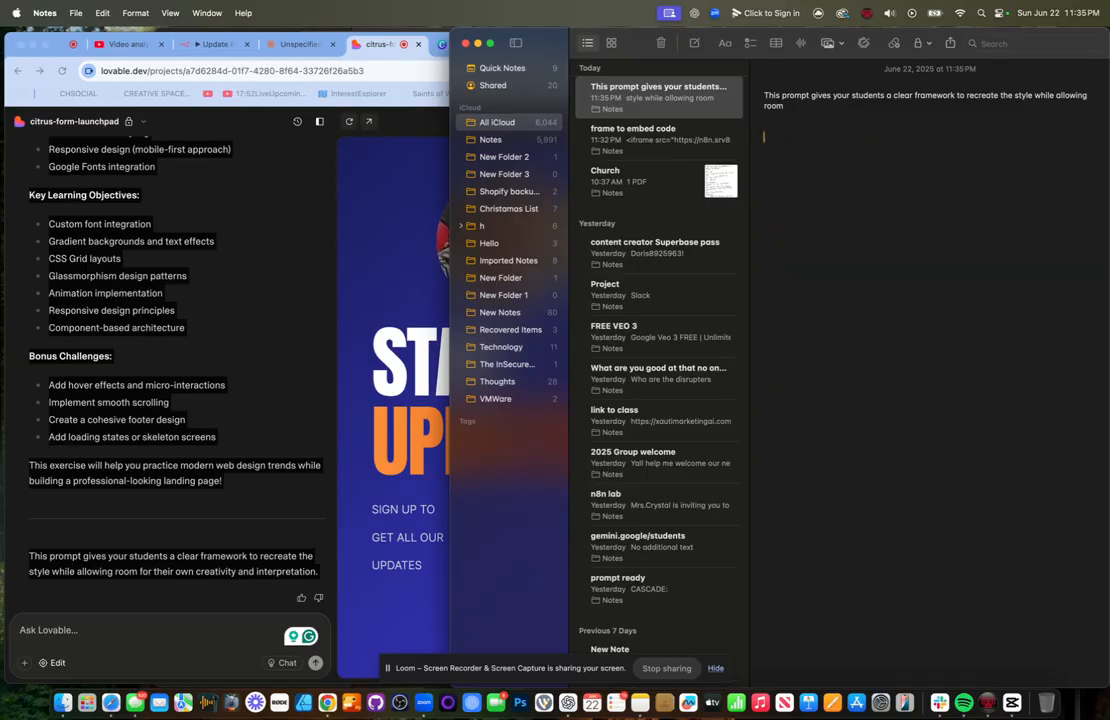
key(super+v)
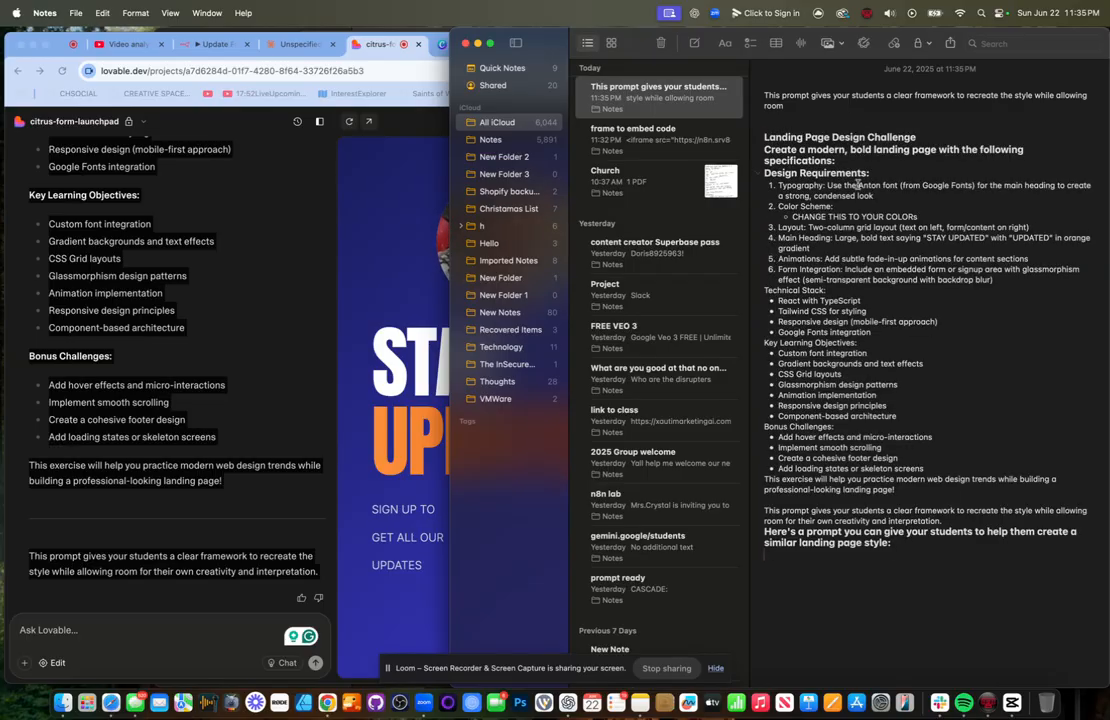
click(150, 453)
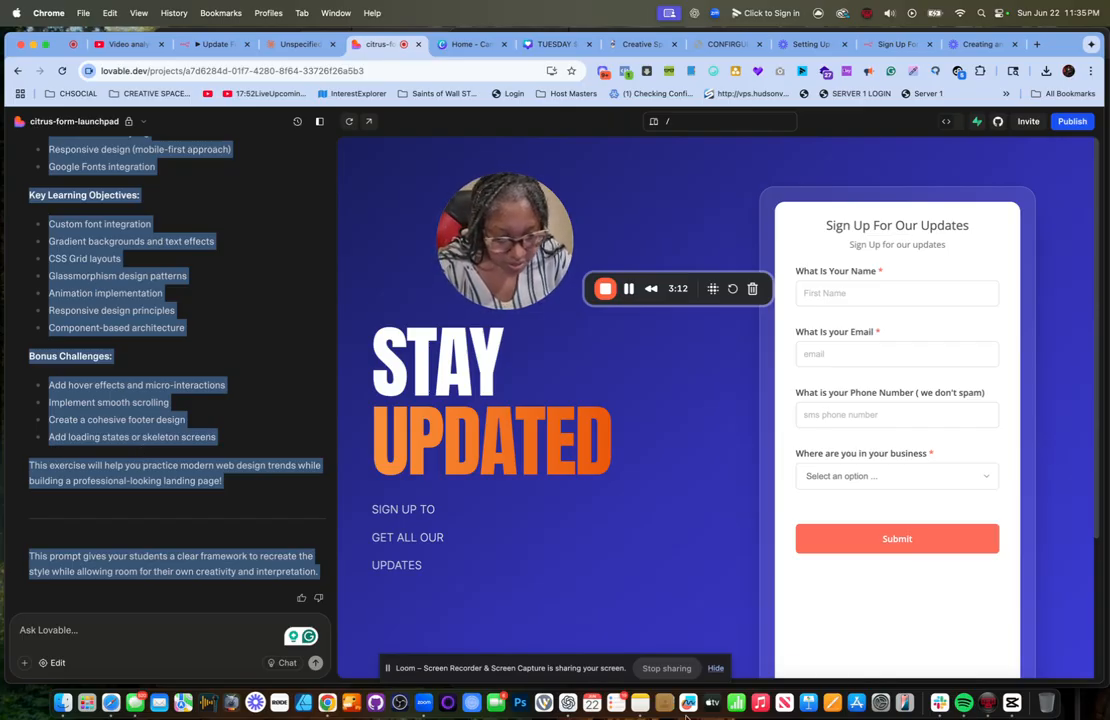
Restore the note's prompt block to the original three colour-bullet prompt
key(super+Tab)
drag(922, 548, 762, 133)
text(Landing Page Design Challenge Create a modern, bold landing page with the following specifications: Design Requirements: Typography: Use the Anton font (from Google Fonts) for the main heading to create a strong, condensed look Color Scheme: Dark navy gradient background (from navy-900 to navy-700) Orange accent color for highlights (orange-400 to orange-600 gradient) White text on dark background Layout: Two-column grid layout (text on left, form/content on right) Main Heading: Large, bold text saying "STAY UPDATED" with "UPDATED" in orange gradient Animations: Add subtle fade-in-up animations for content sections Form Integration: Include an embedded form or signup area with glassmorphism effect (semi-transparent background with backdrop blur) Technical Stack: React with TypeScript Tailwind CSS for styling Responsive design (mobile-first approach) Google Fonts integration Key Learning Objectives: Custom font integration Gradient backgrounds and text effects CSS Grid layouts Glassmorphism design patterns Animation implementation Responsive design principles Component-based architecture Bonus Challenges: Add hover effects and micro-interactions Implement smooth scrolling Create a cohesive footer design Add loading states or skeleton screens This exercise will help you practice modern web design trends while building a professional-looking landing page!  This prompt gives your students a clear framework to recreate the style while allowing room for their own creativity and interpretation. Here's a prompt you can give your students to help them create a similar landing page style:)
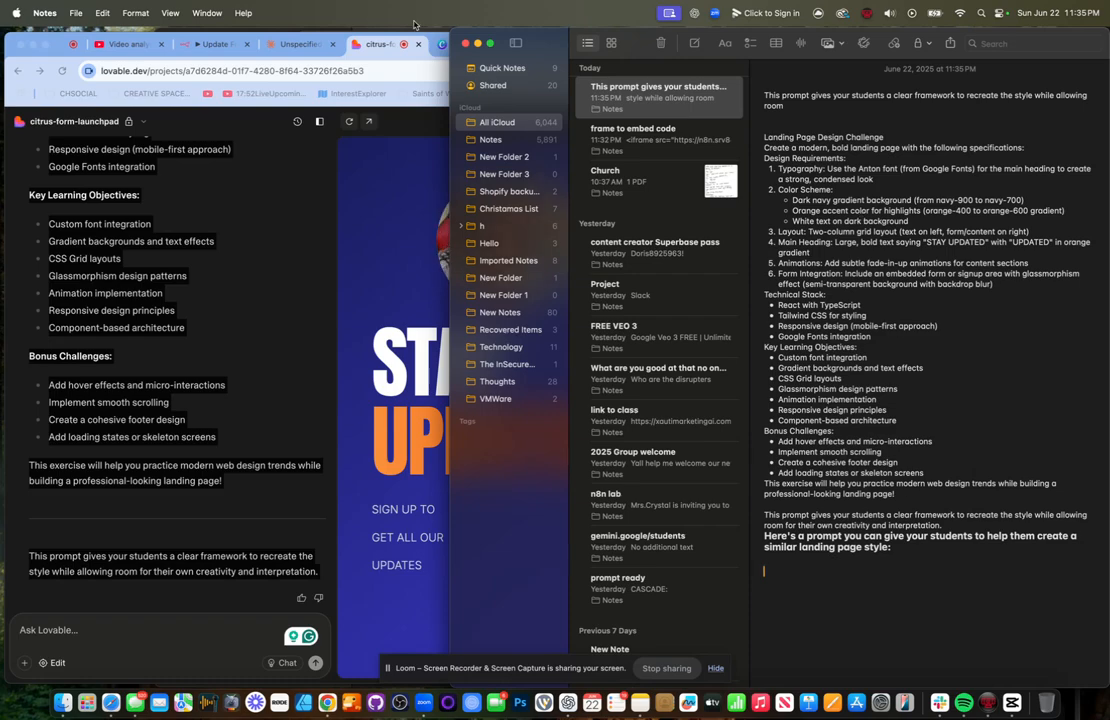
Leave the citrus-form-launchpad project and go to the lovable.dev home page
click(24, 128)
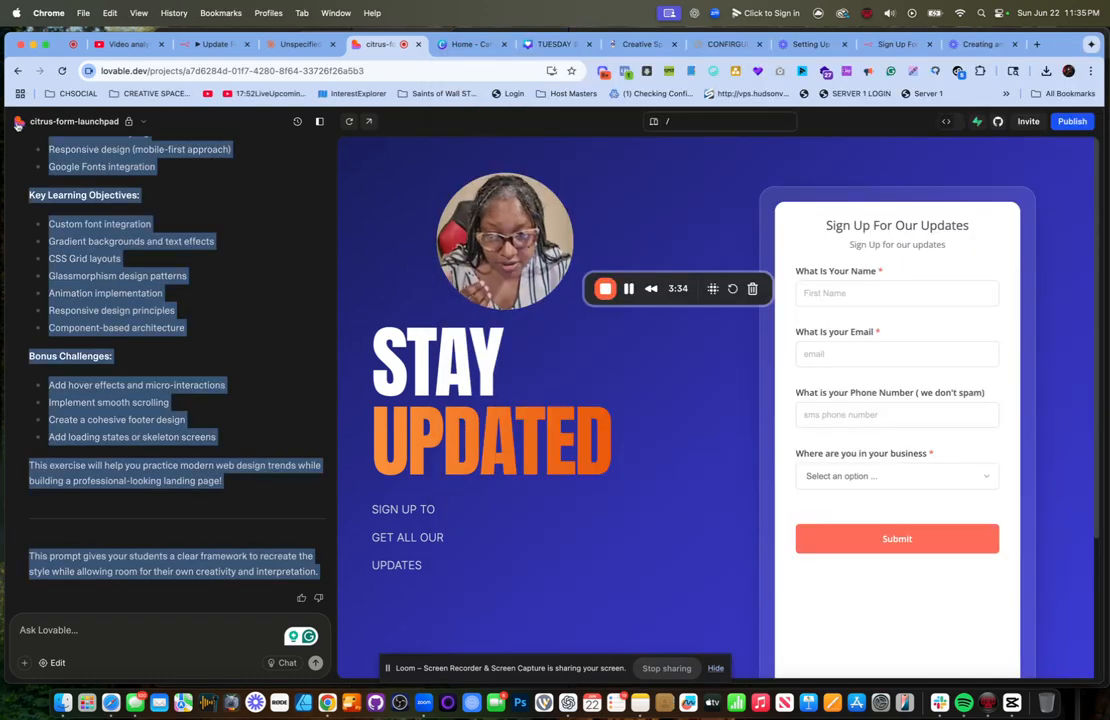
click(17, 121)
click(17, 121)
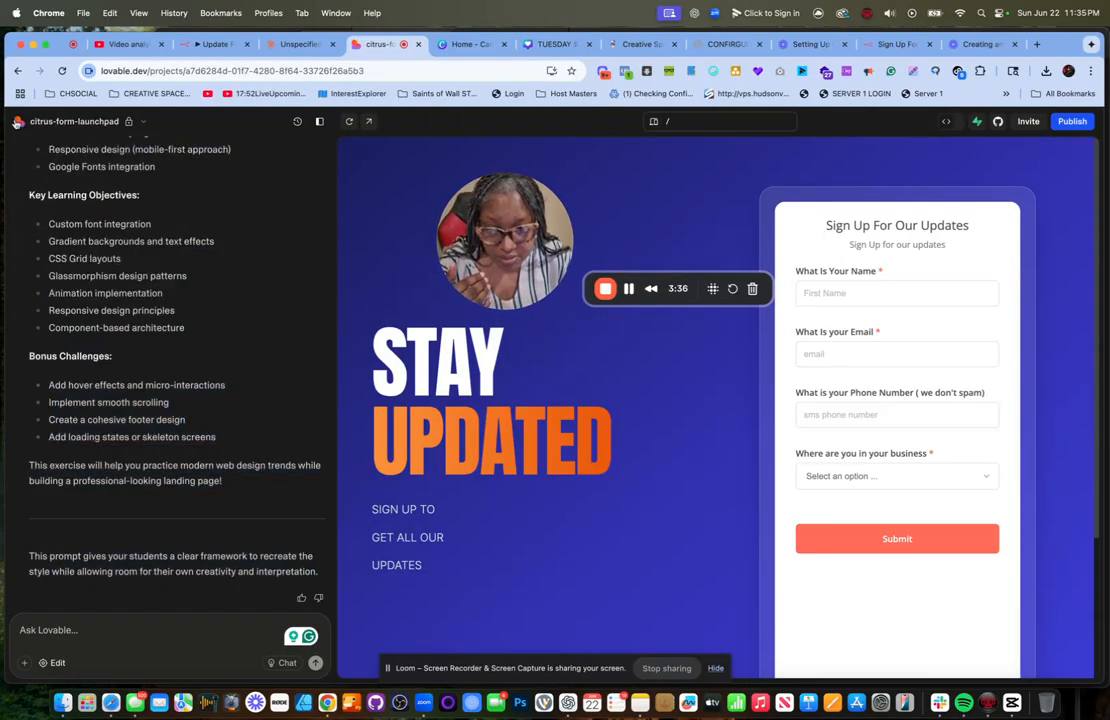
click(17, 121)
click(186, 109)
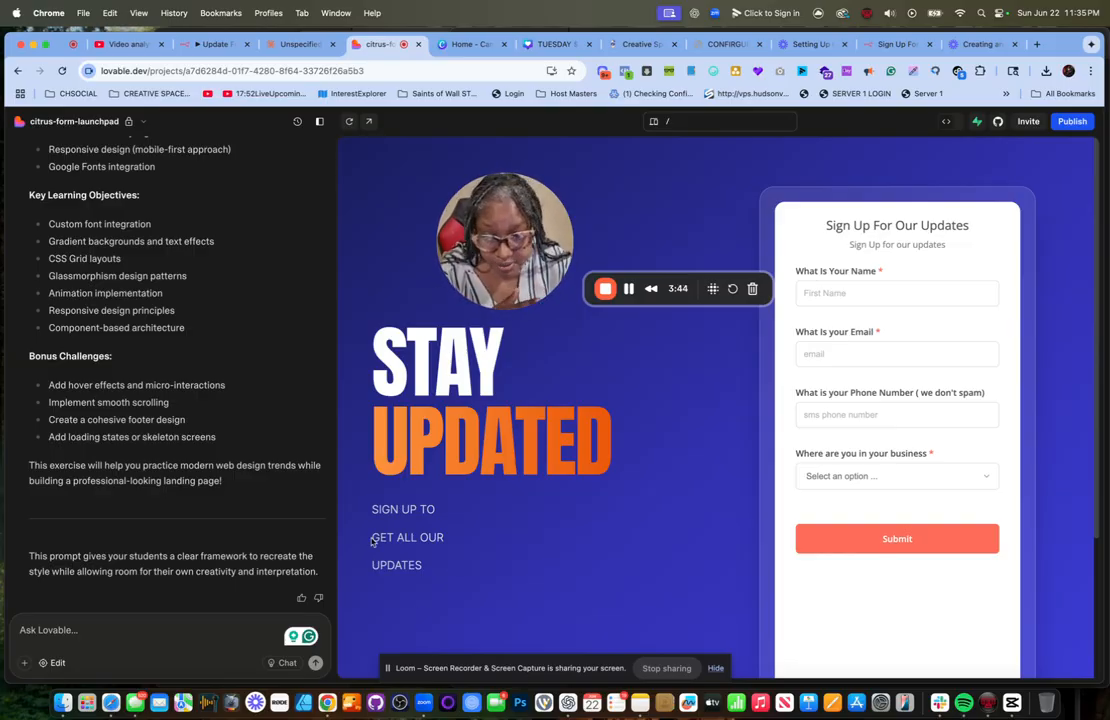
click(333, 72)
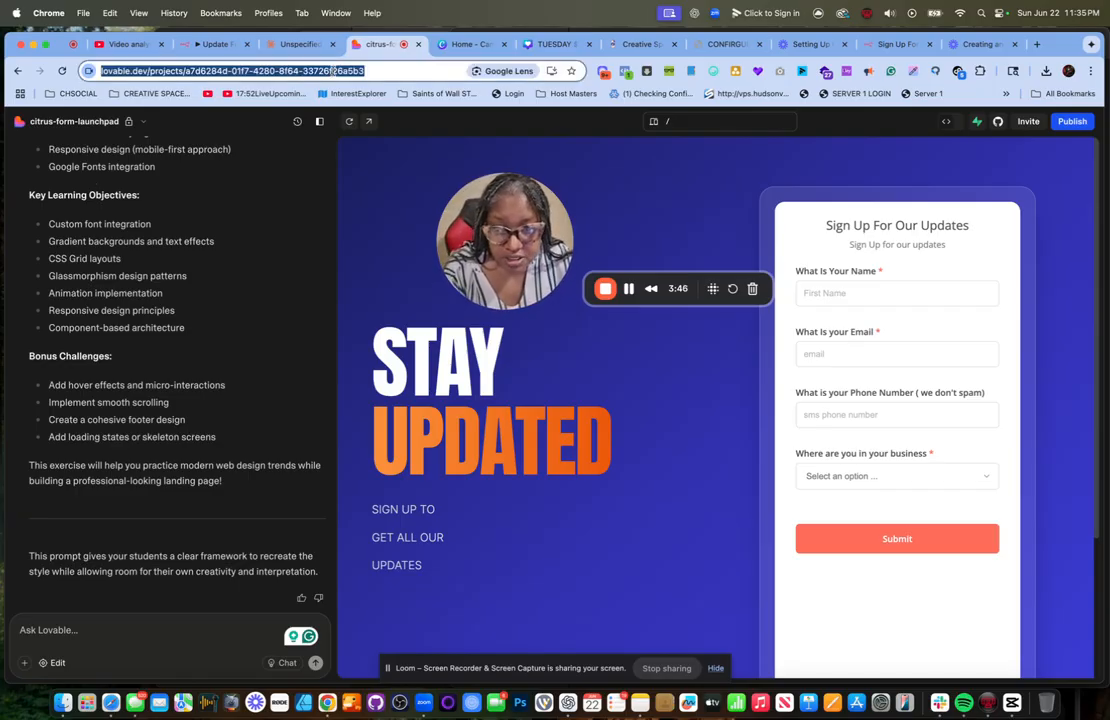
text(lov)
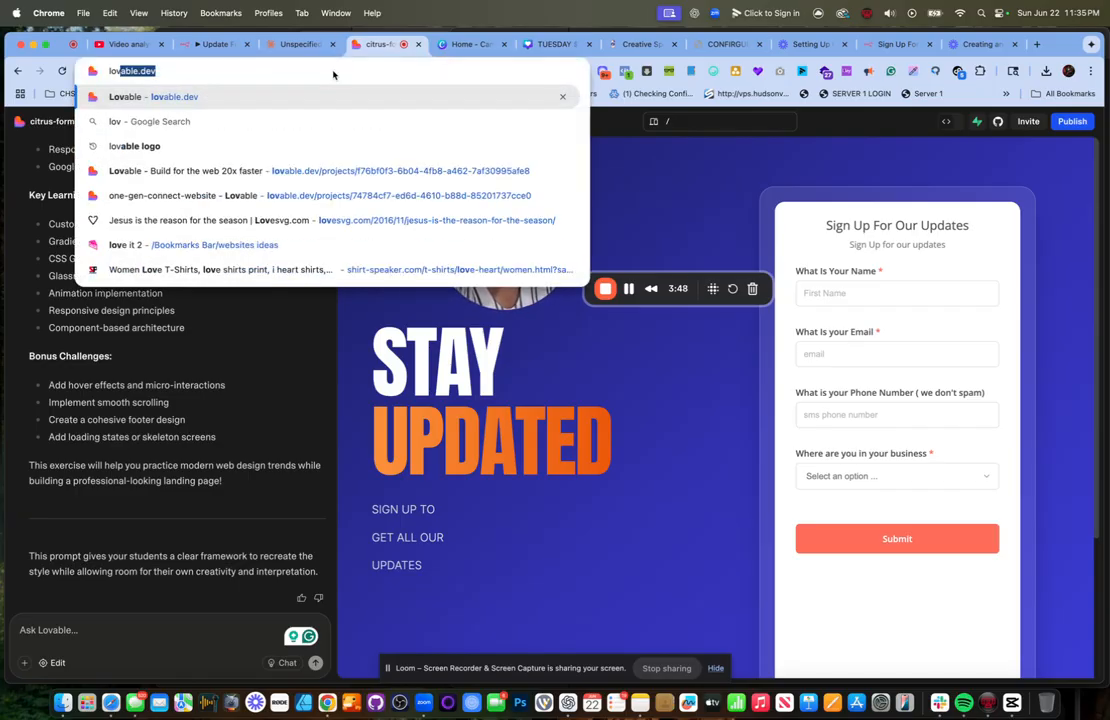
text(able.d)
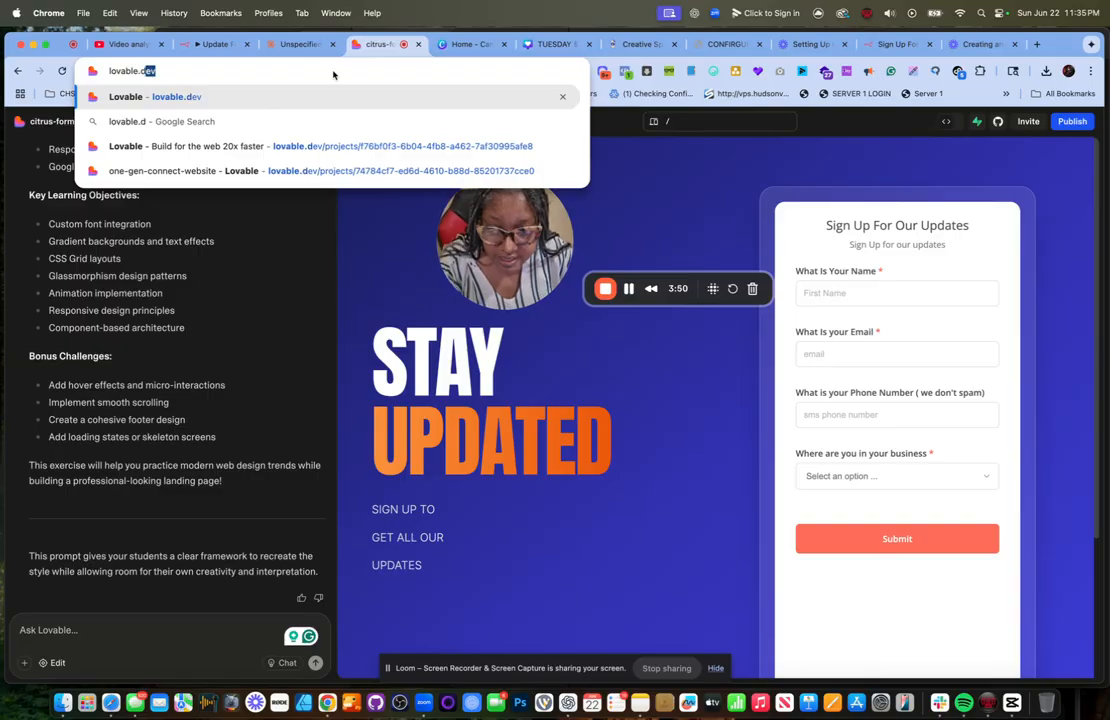
key(Return)
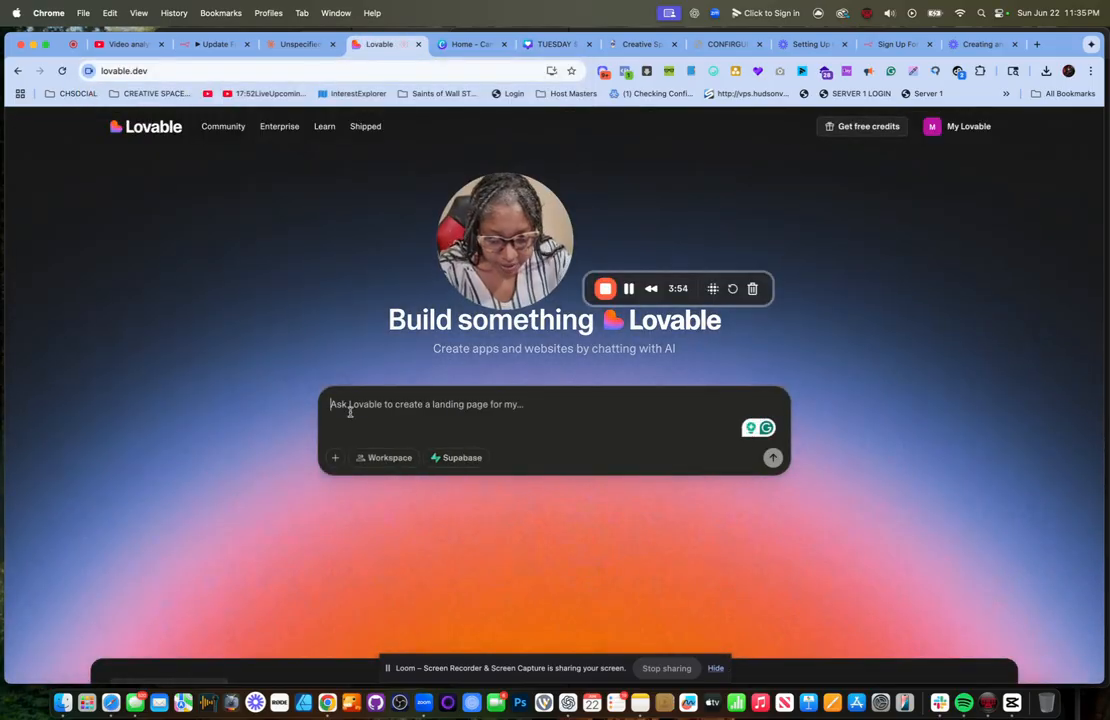
Paste the landing-page design brief into the prompt and delete the leftover intro line
text(Here's a prompt you can give your students to help them create a similar landing page style:)
scroll(466, 427, down, 10)
scroll(466, 427, up, 10)
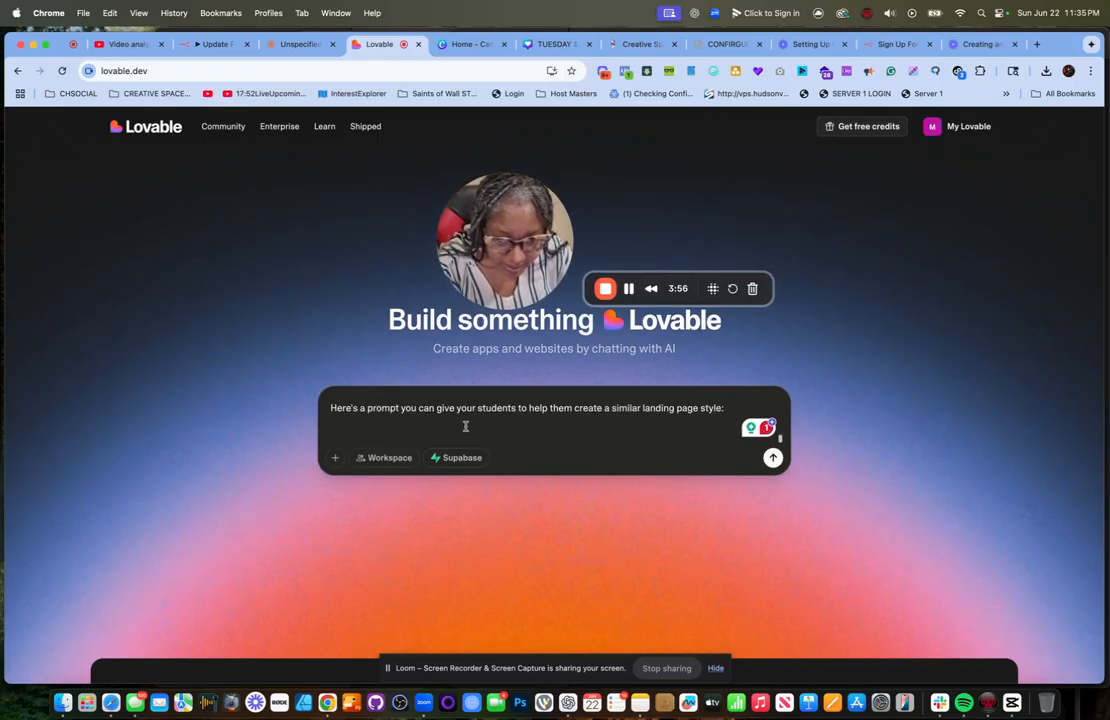
scroll(466, 427, down, 10)
scroll(466, 427, up, 3)
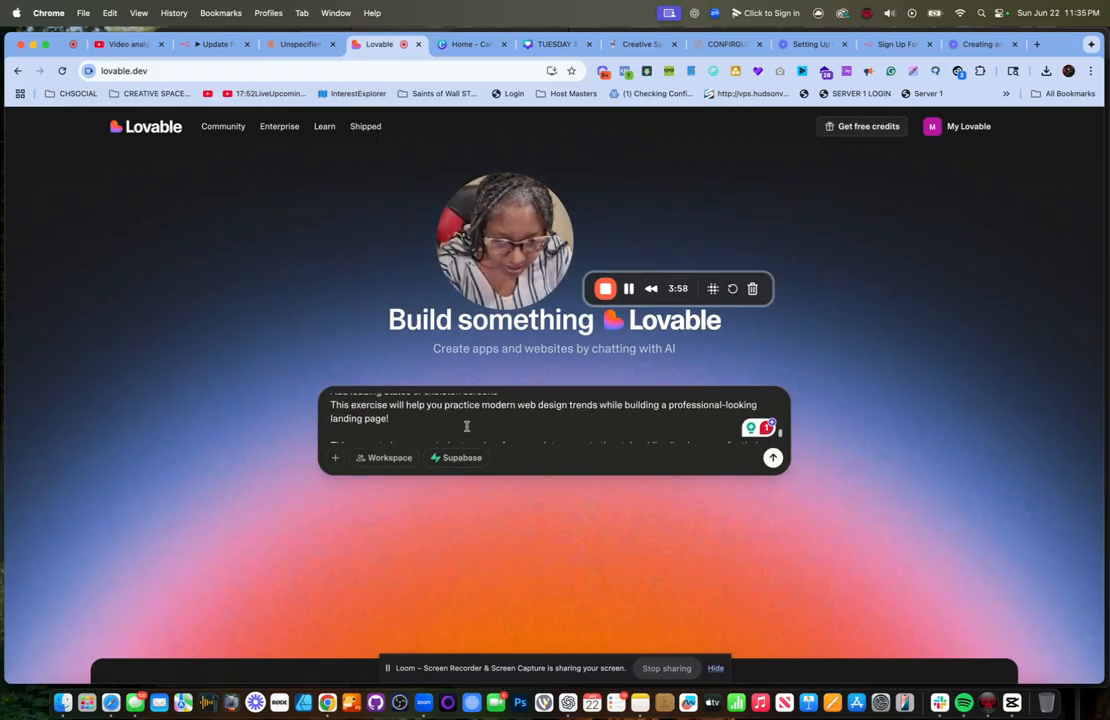
scroll(420, 427, down, 2)
drag(333, 431, 438, 467)
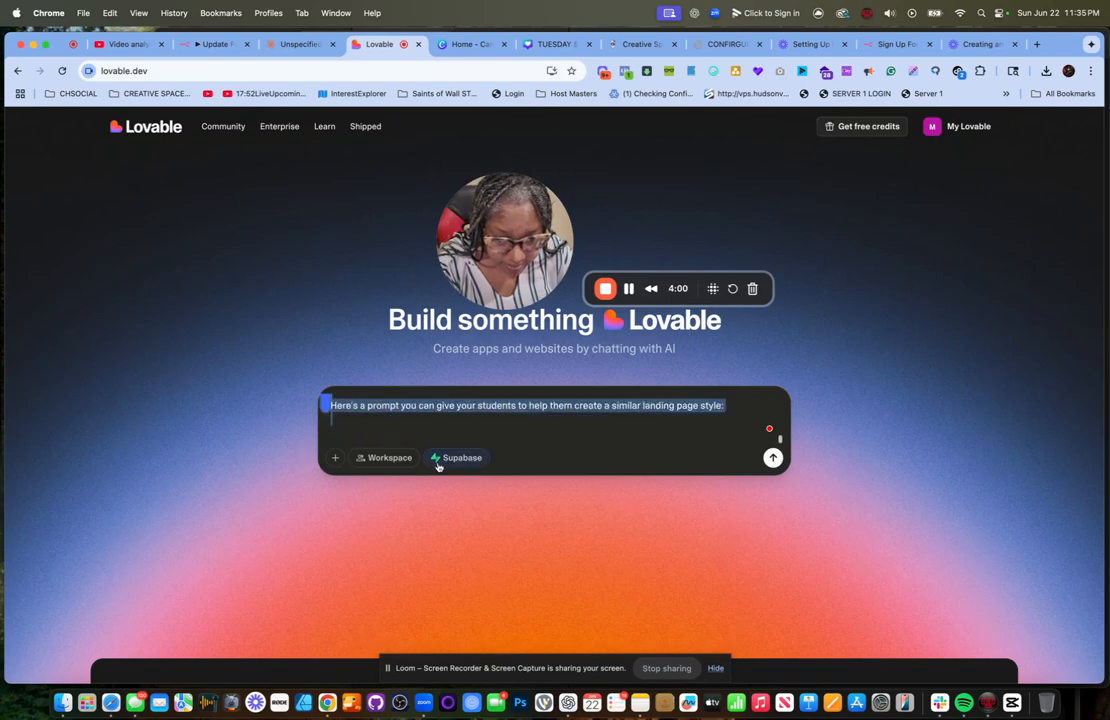
key(BackSpace)
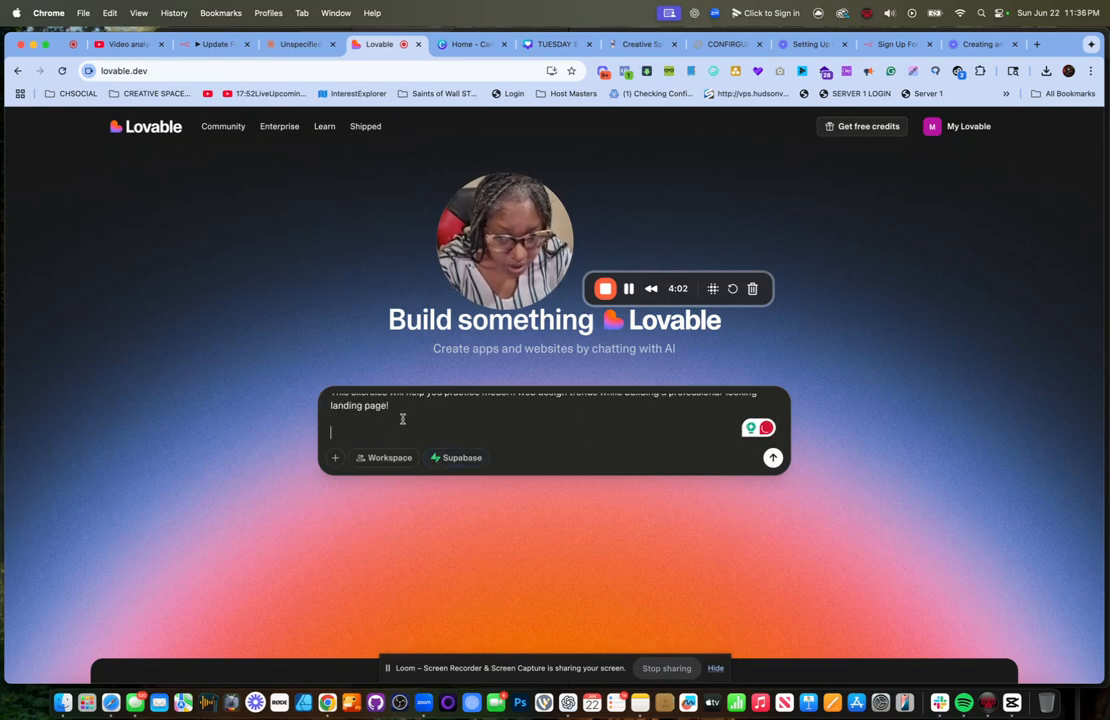
End the prompt with the line 'here is my form to embed'
text(here)
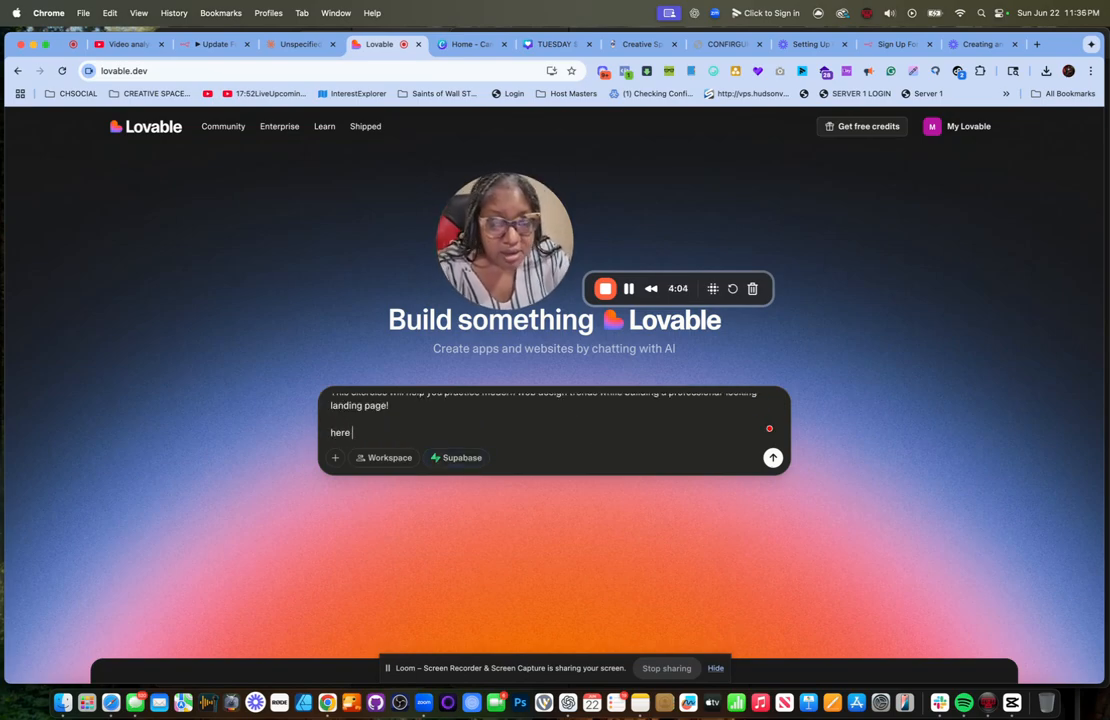
text( is my)
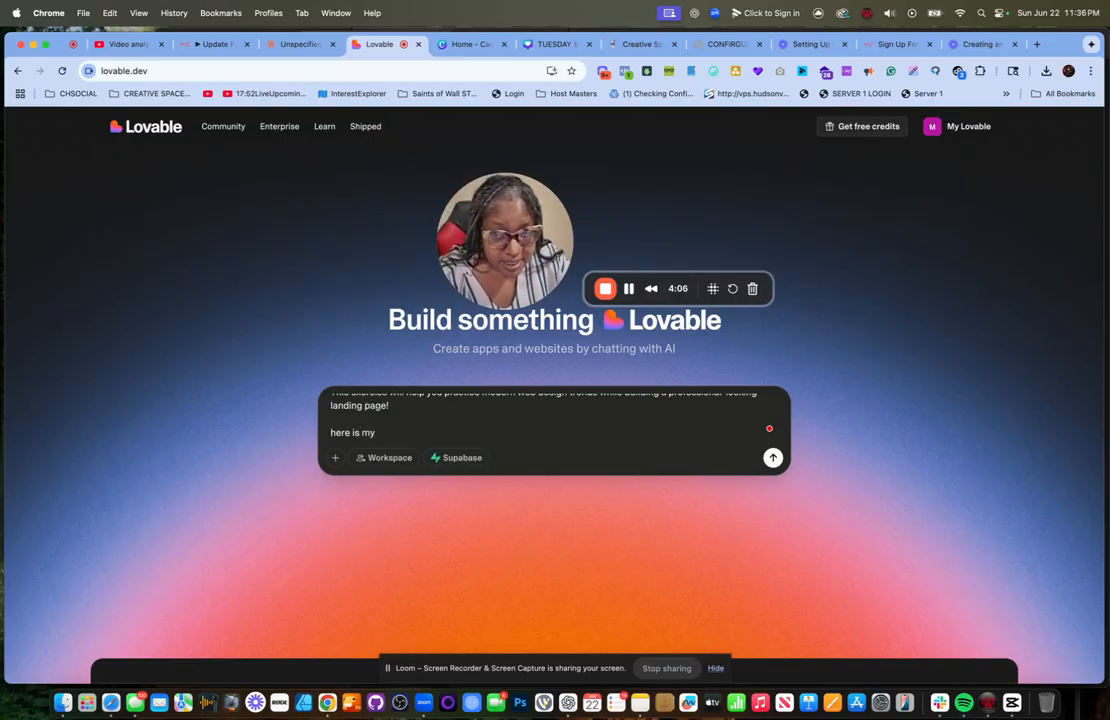
text( form page)
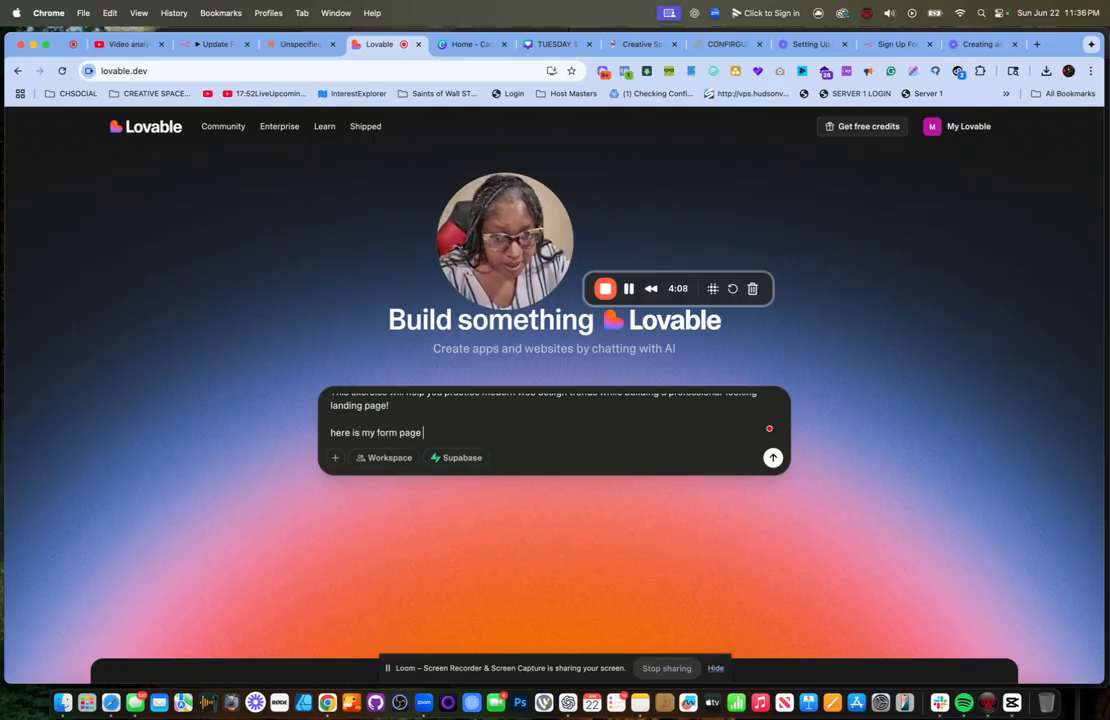
key(BackSpace)
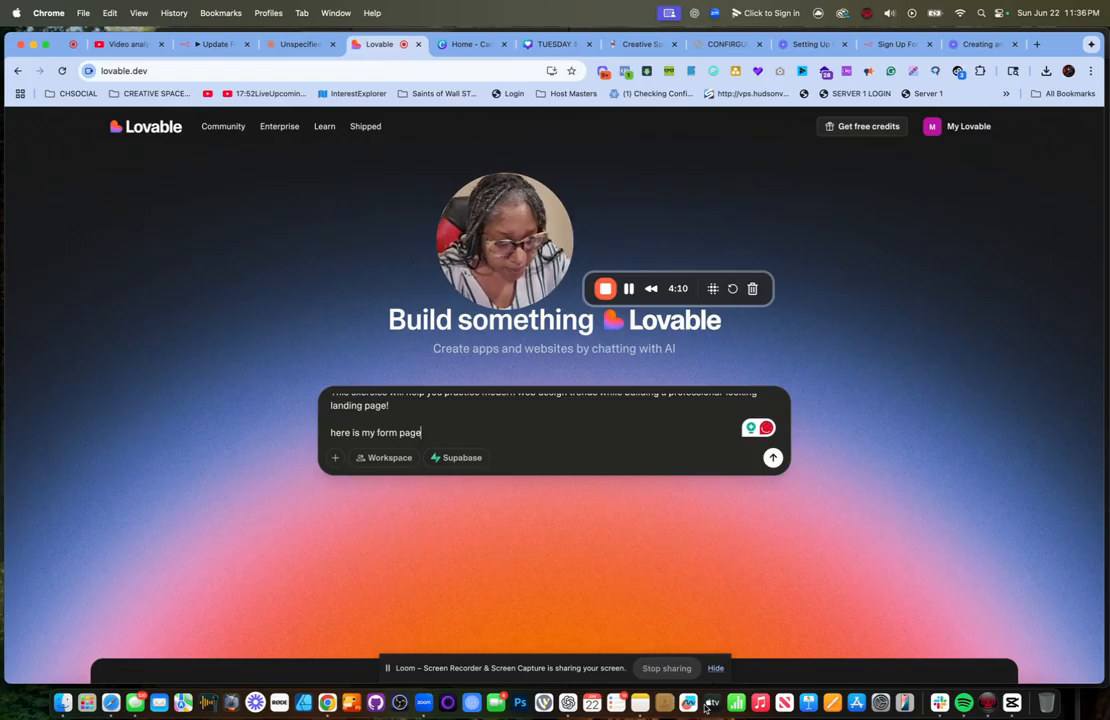
key(BackSpace)
key(BackSpace)
key(BackSpace)
text(to)
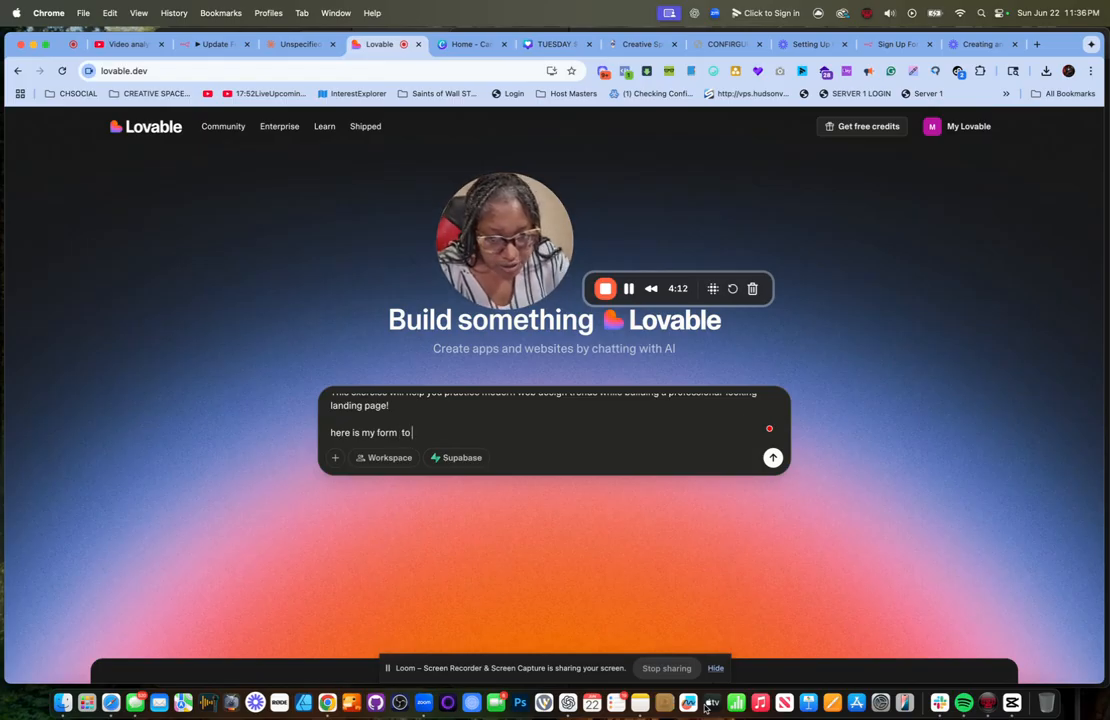
text( embe)
key(BackSpace)
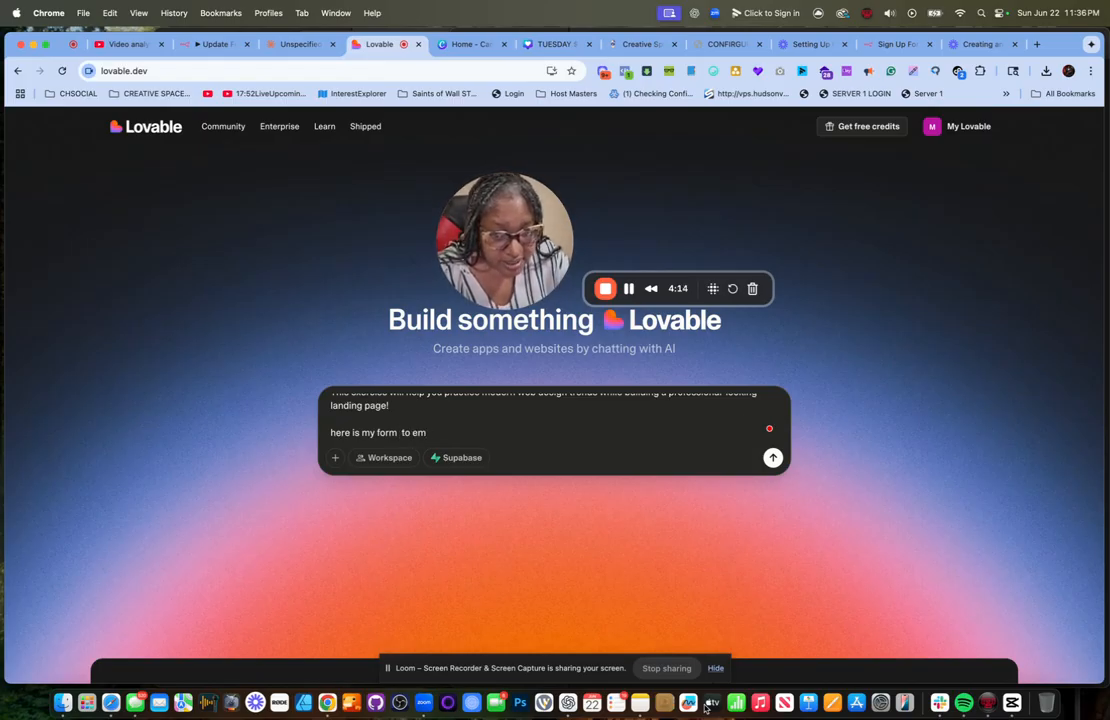
text(bed)
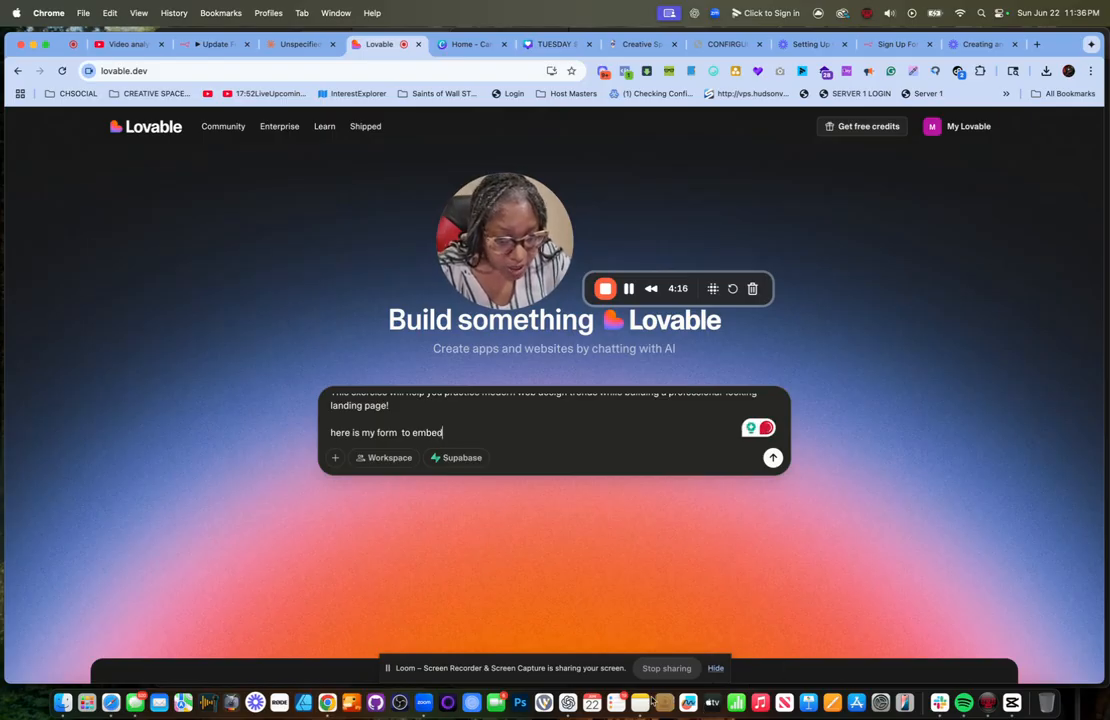
click(638, 703)
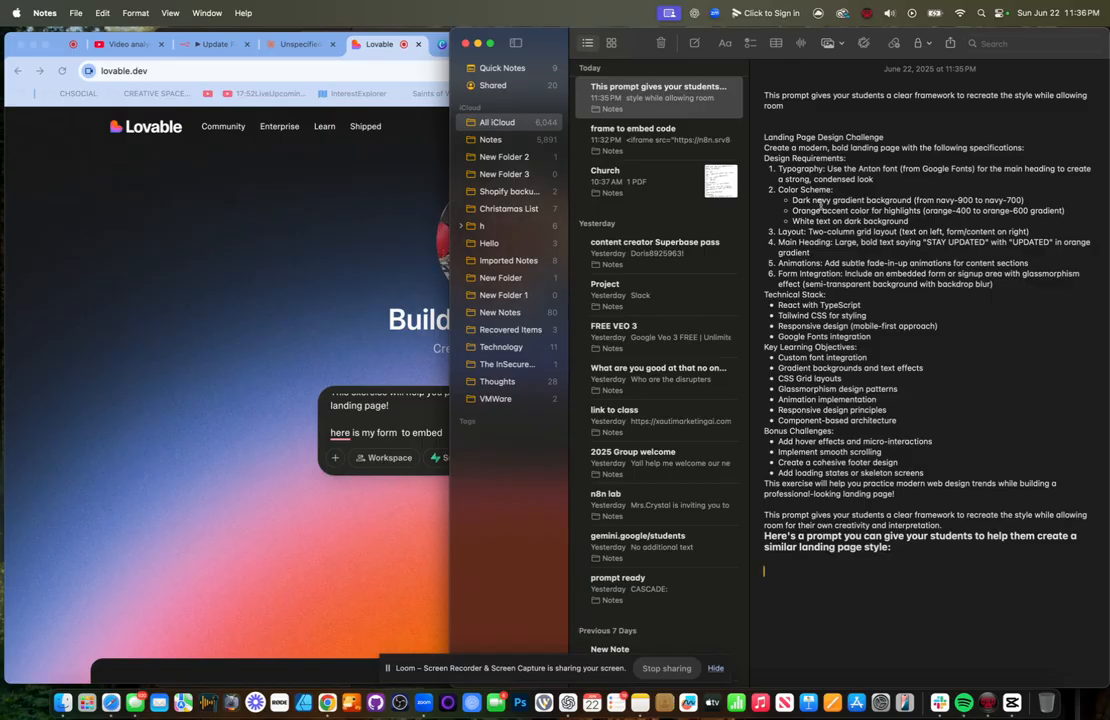
Copy the n8n iframe code from the 'frame to embed code' note into the prompt's end
click(686, 139)
drag(857, 139, 762, 110)
key(super+c)
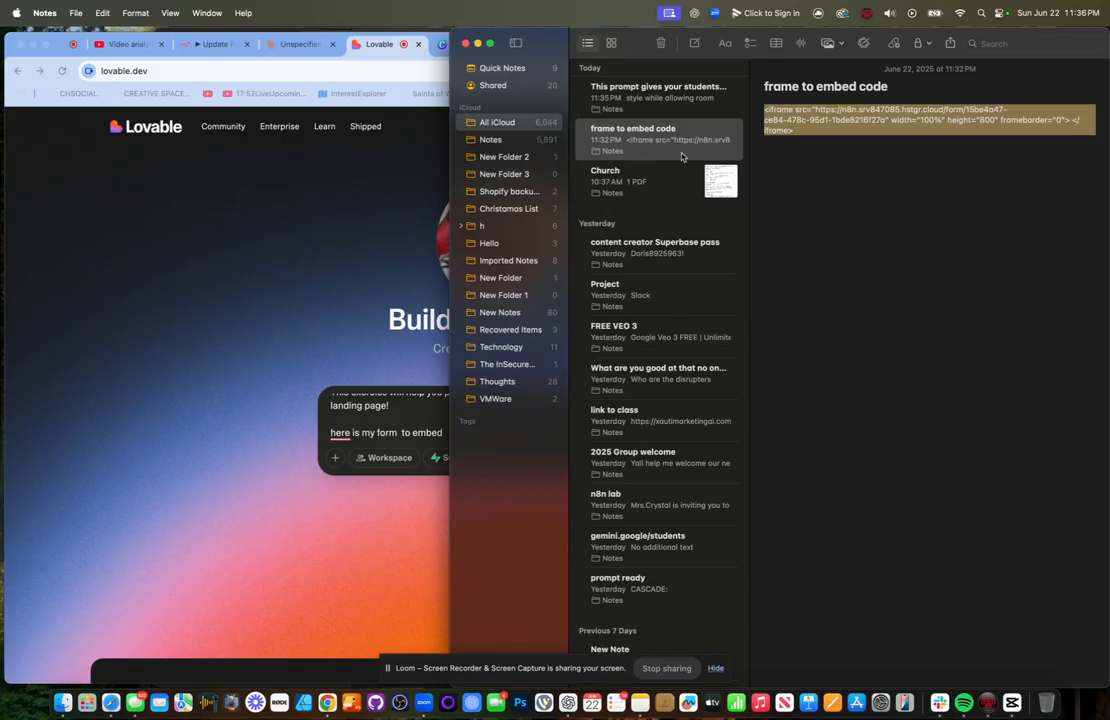
click(435, 430)
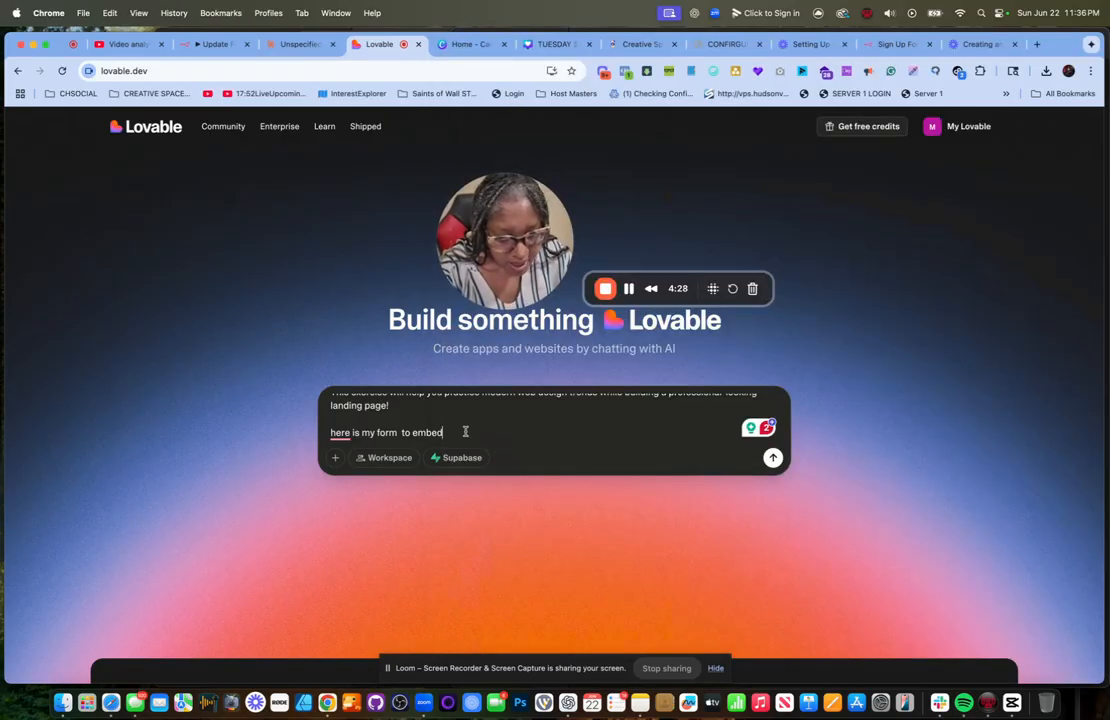
key(super+v)
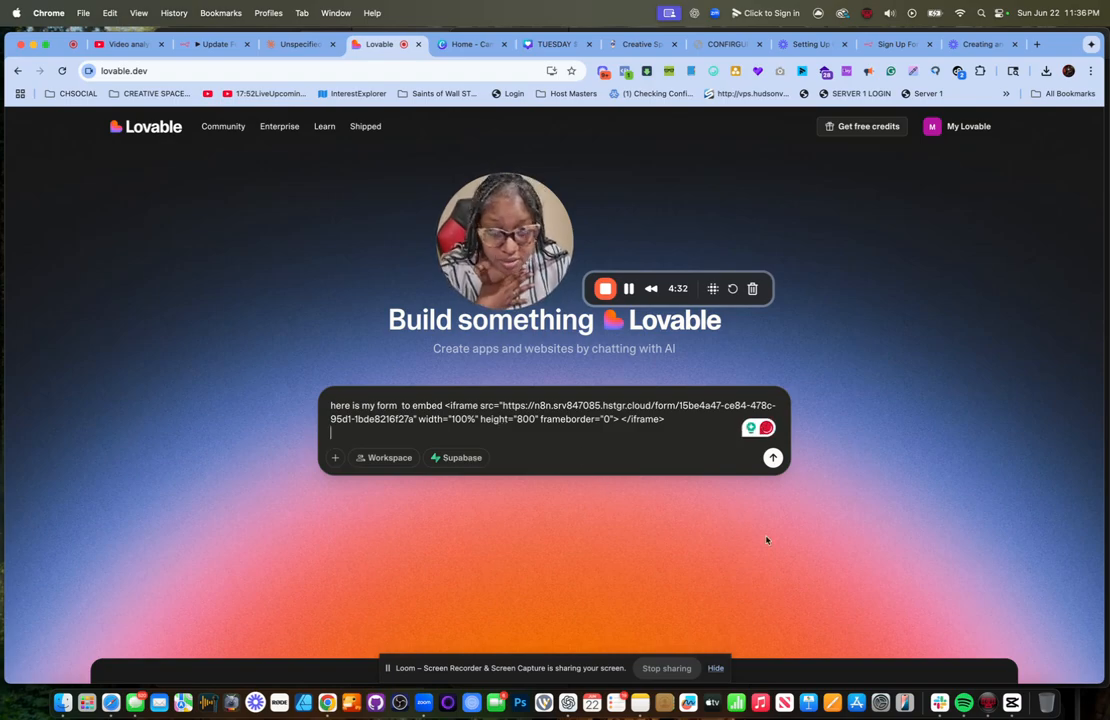
Send the brief and embed code to create the neon-update-canvas project
click(772, 459)
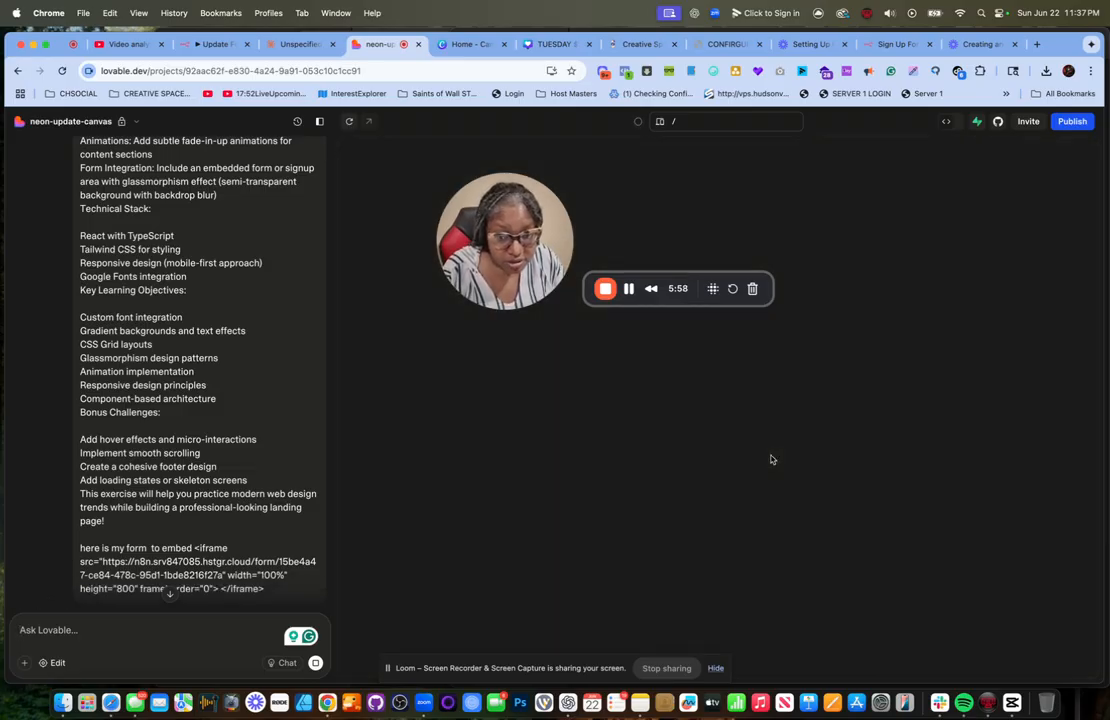
Scroll through the generated Stay Updated page, then begin a follow-up chat message
drag(535, 237, 252, 308)
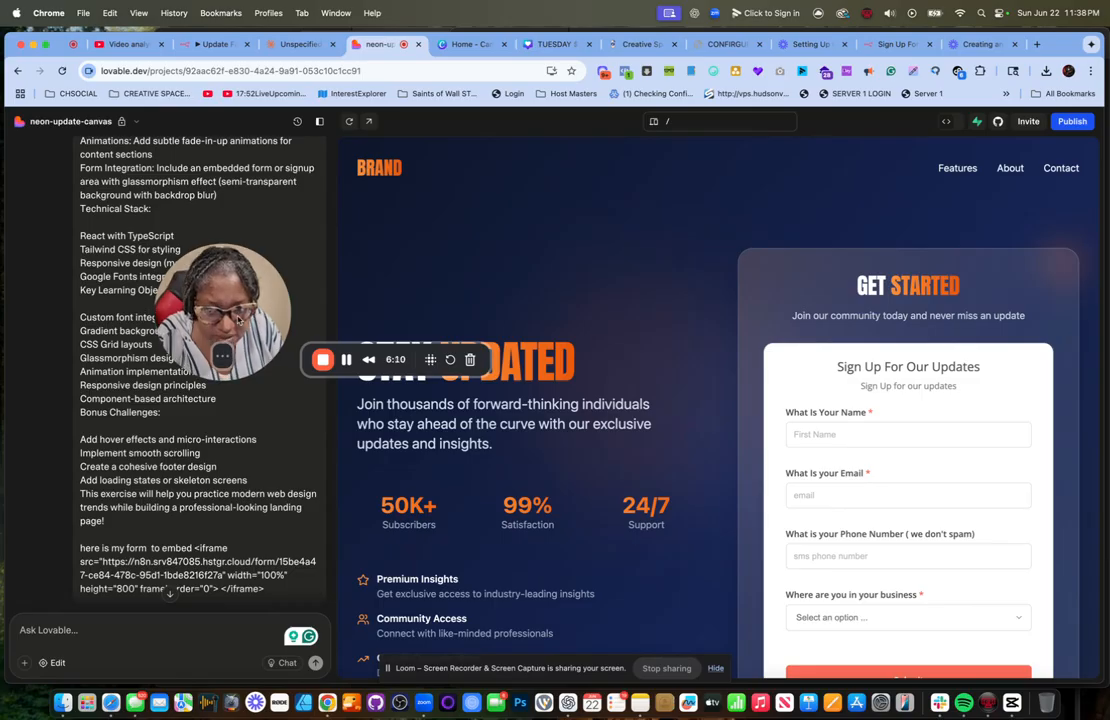
drag(250, 308, 248, 216)
scroll(740, 483, down, 5)
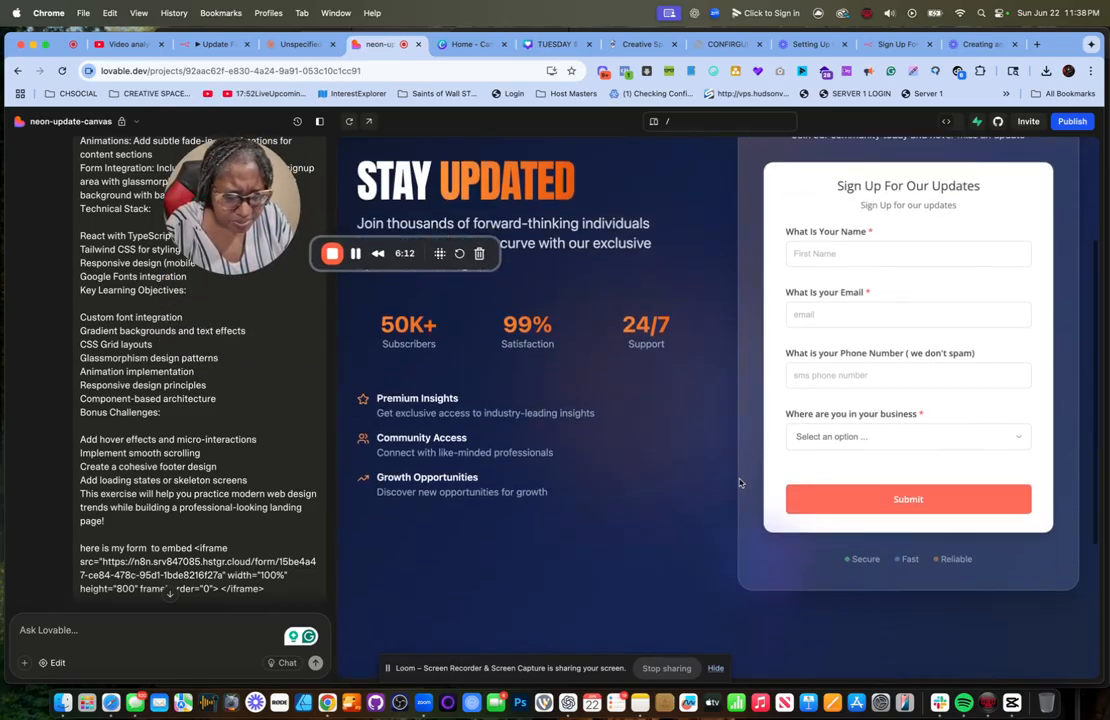
scroll(740, 483, down, 1)
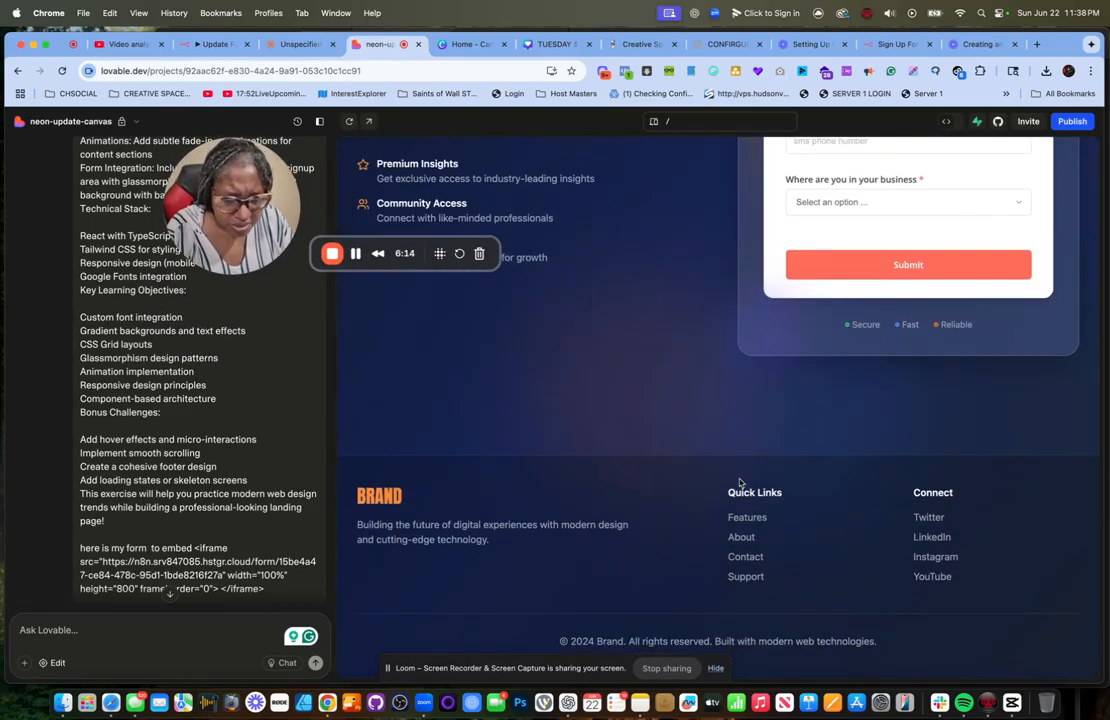
scroll(740, 483, up, 5)
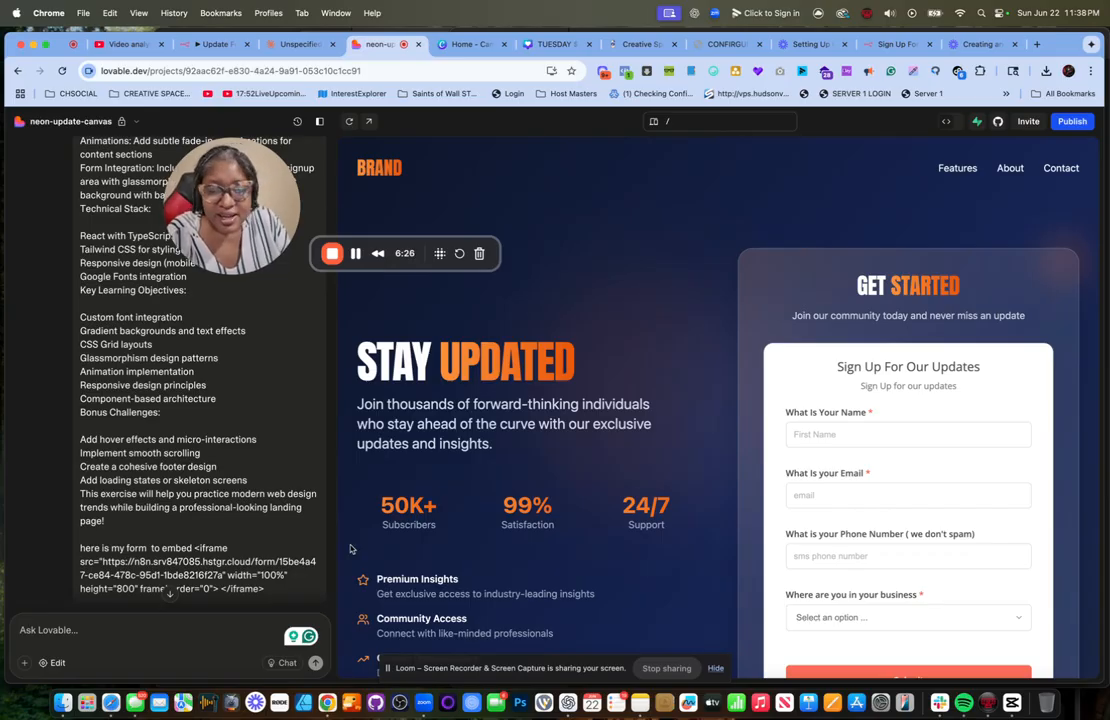
click(66, 628)
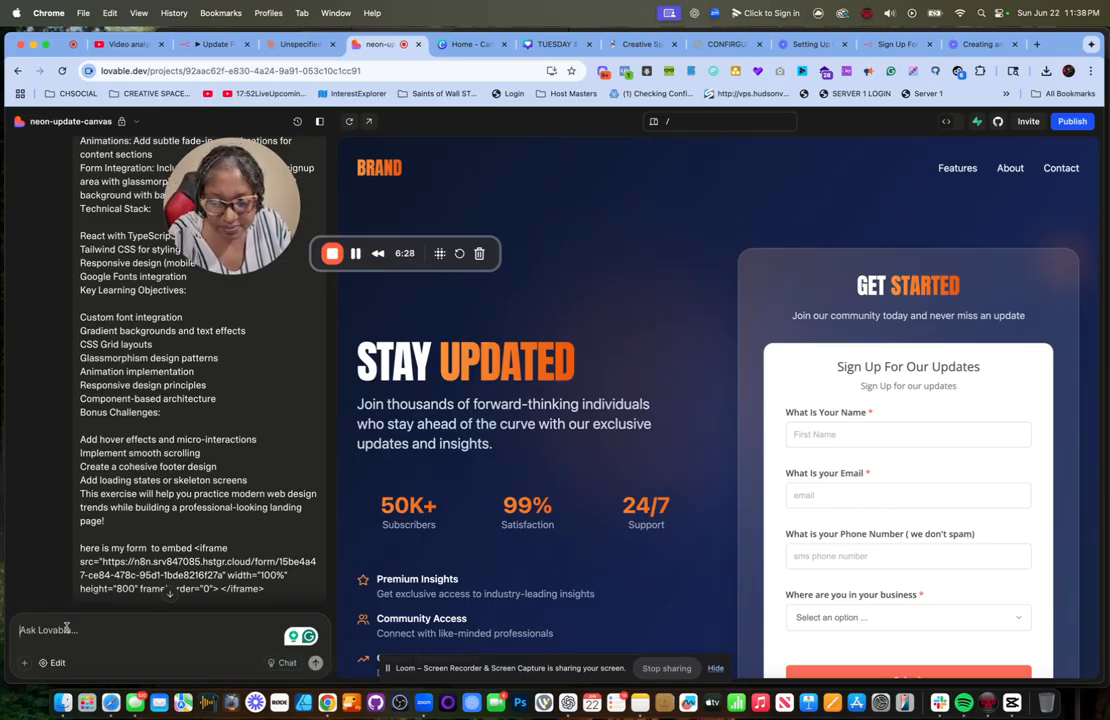
text(Pleae)
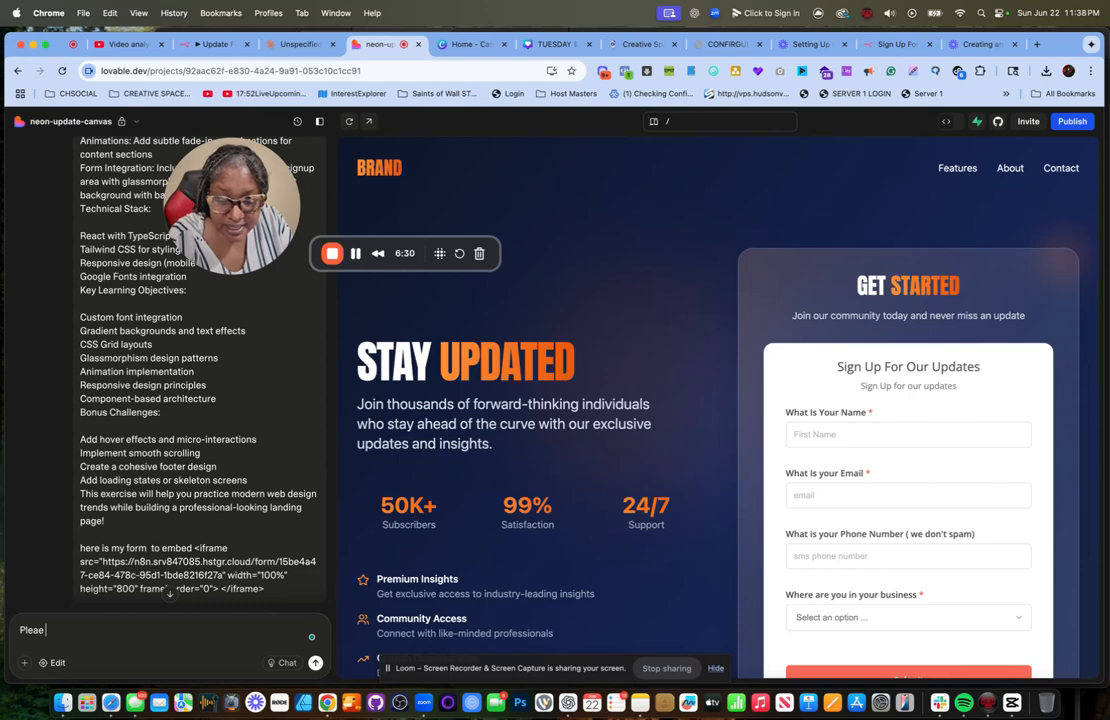
Send the chat request 'Please remove header and footer'
key(BackSpace)
key(BackSpace)
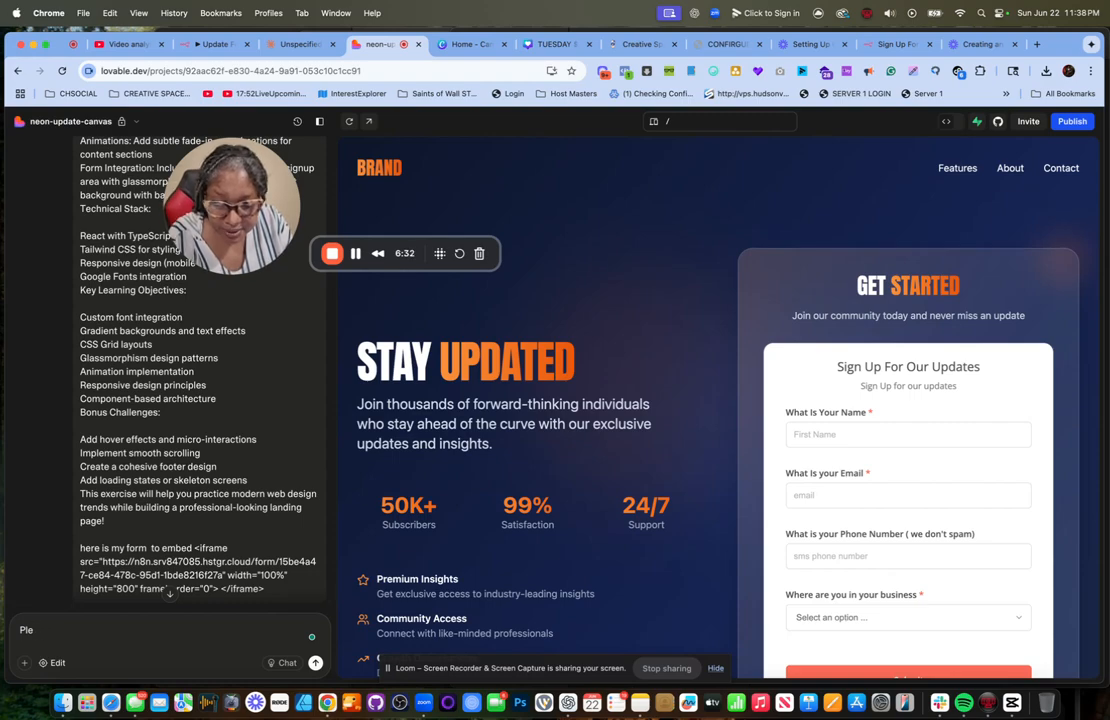
text(ease)
key(BackSpace)
key(BackSpace)
key(BackSpace)
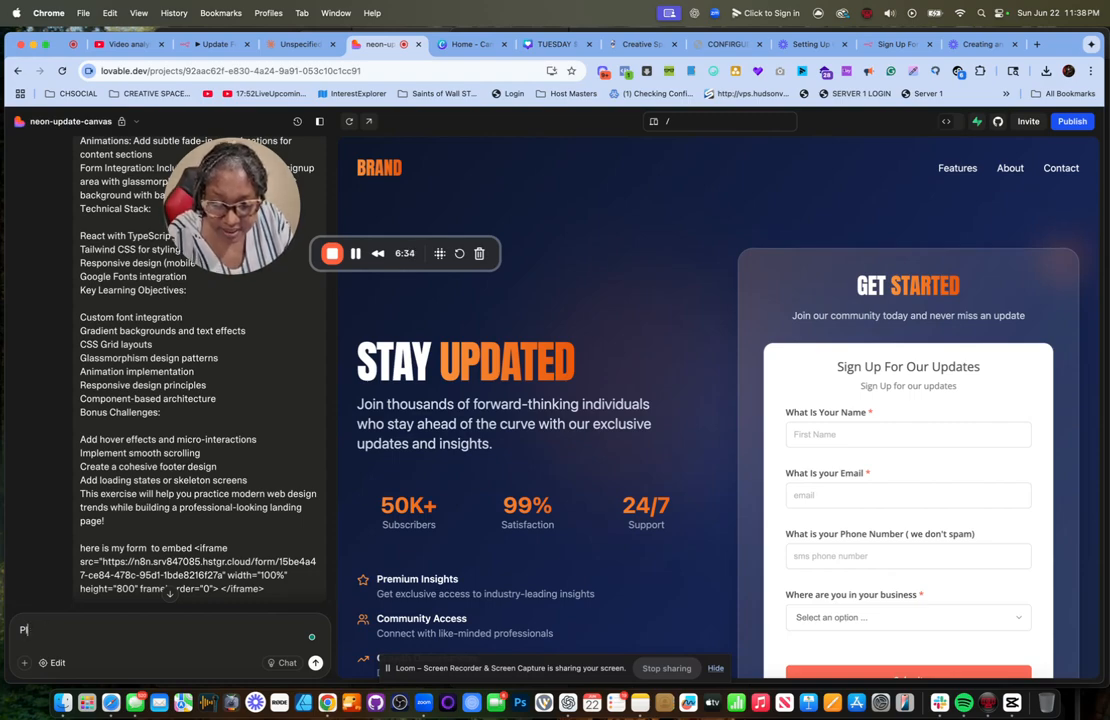
text(ease re)
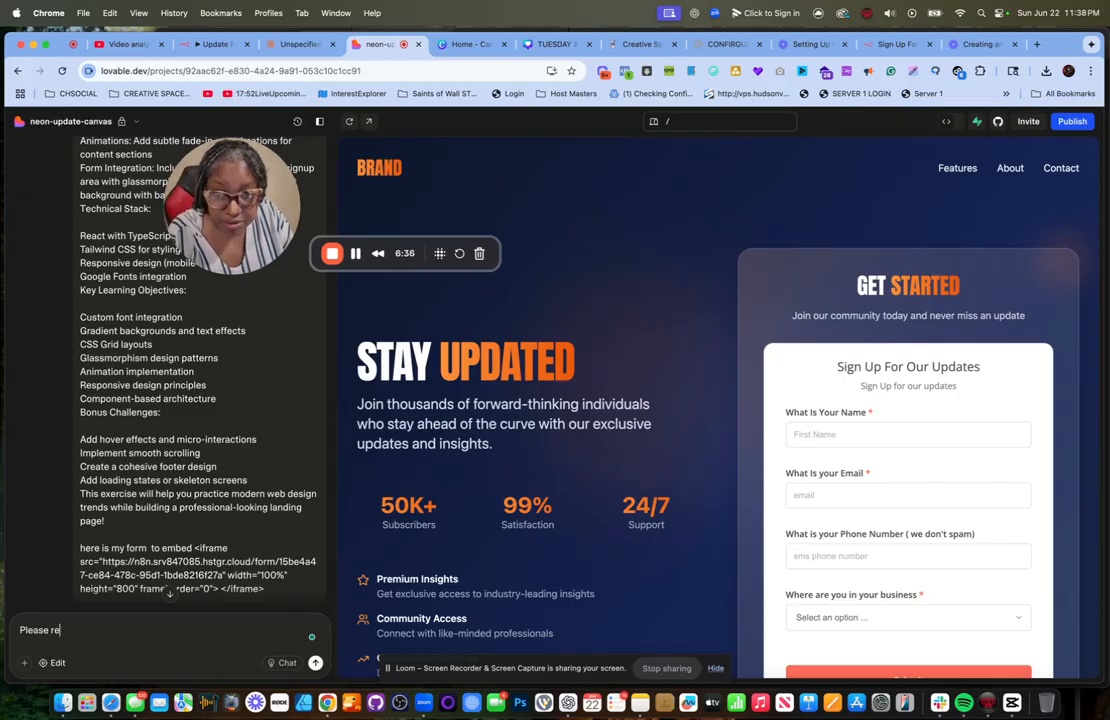
text(mo)
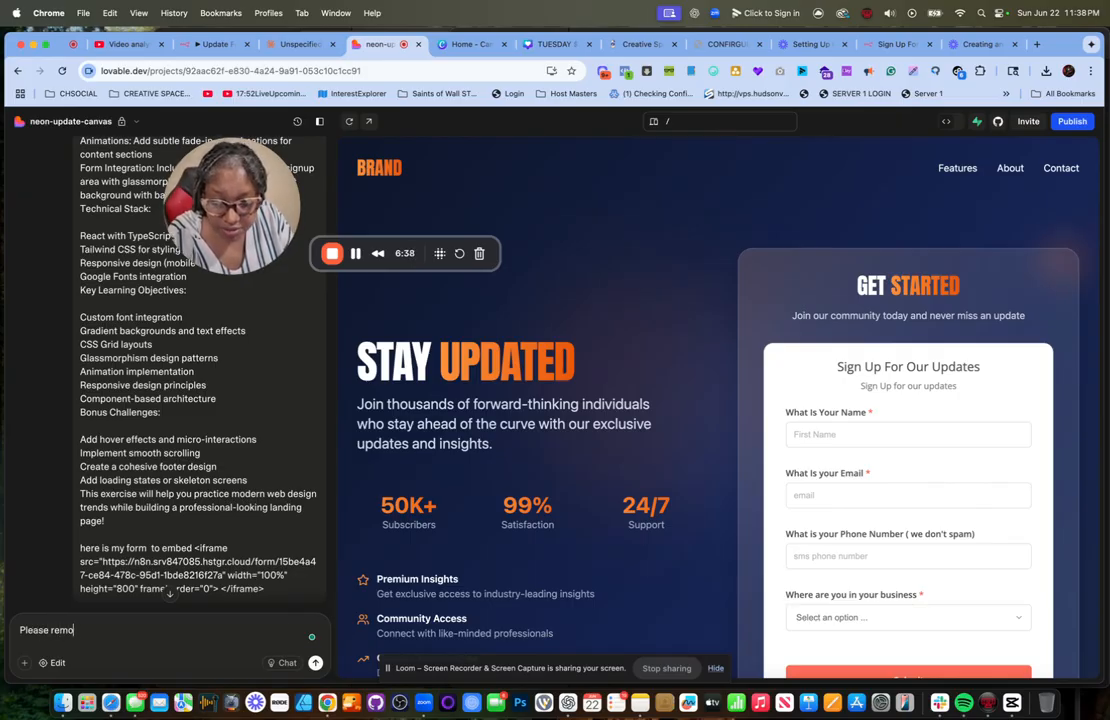
text(ve header an)
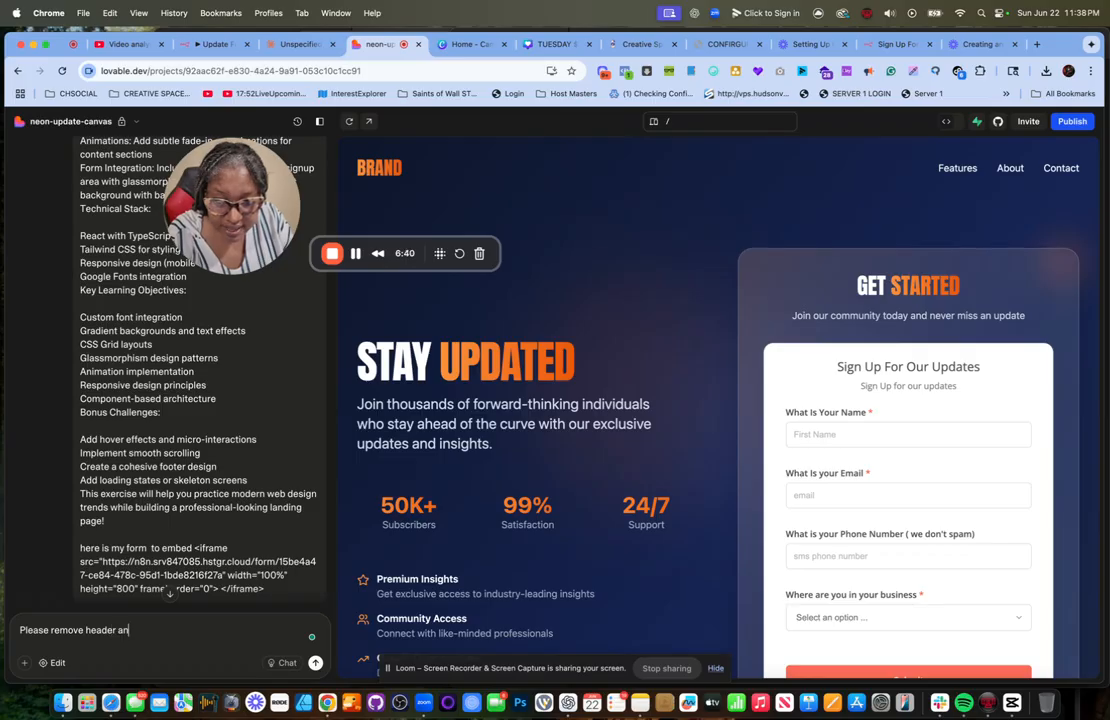
text(d footer)
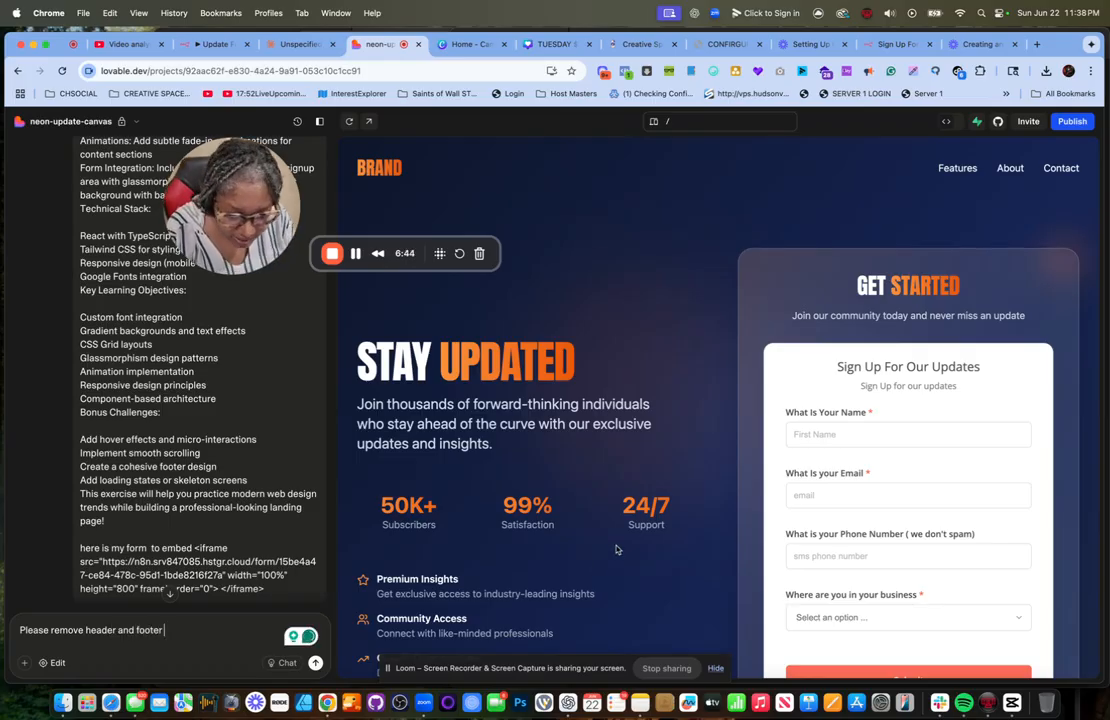
scroll(612, 550, down, 3)
scroll(610, 549, up, 3)
scroll(610, 549, down, 2)
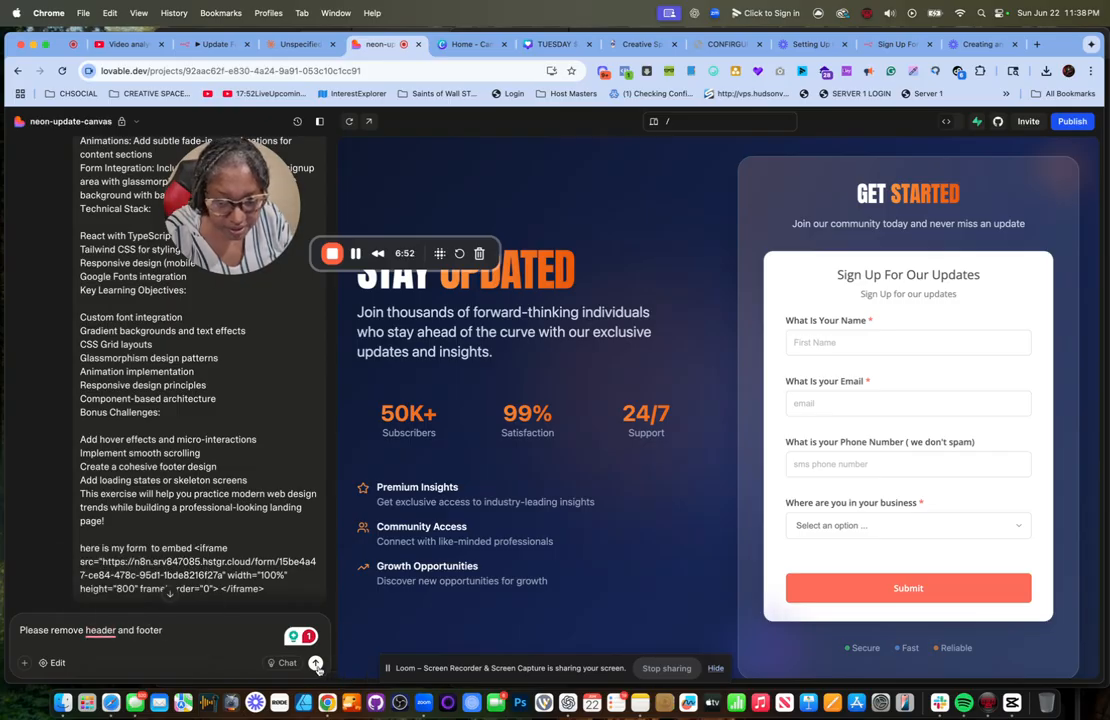
click(315, 663)
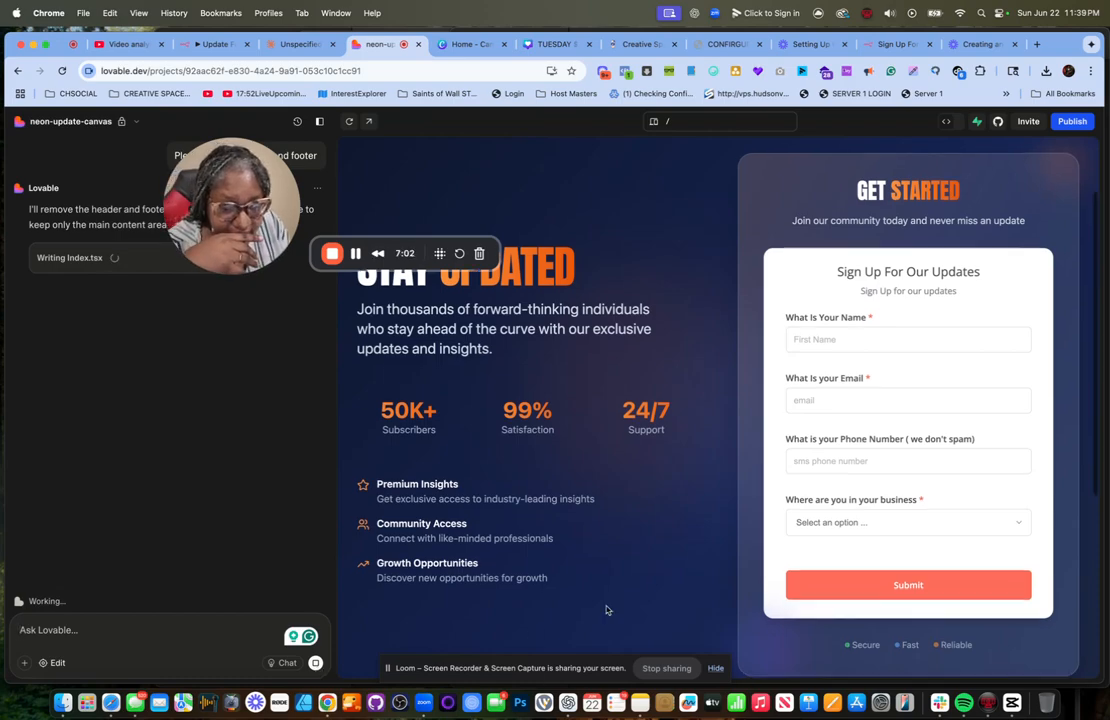
Scroll the updated preview to confirm the header and footer are gone
scroll(606, 609, down, 5)
scroll(606, 609, up, 6)
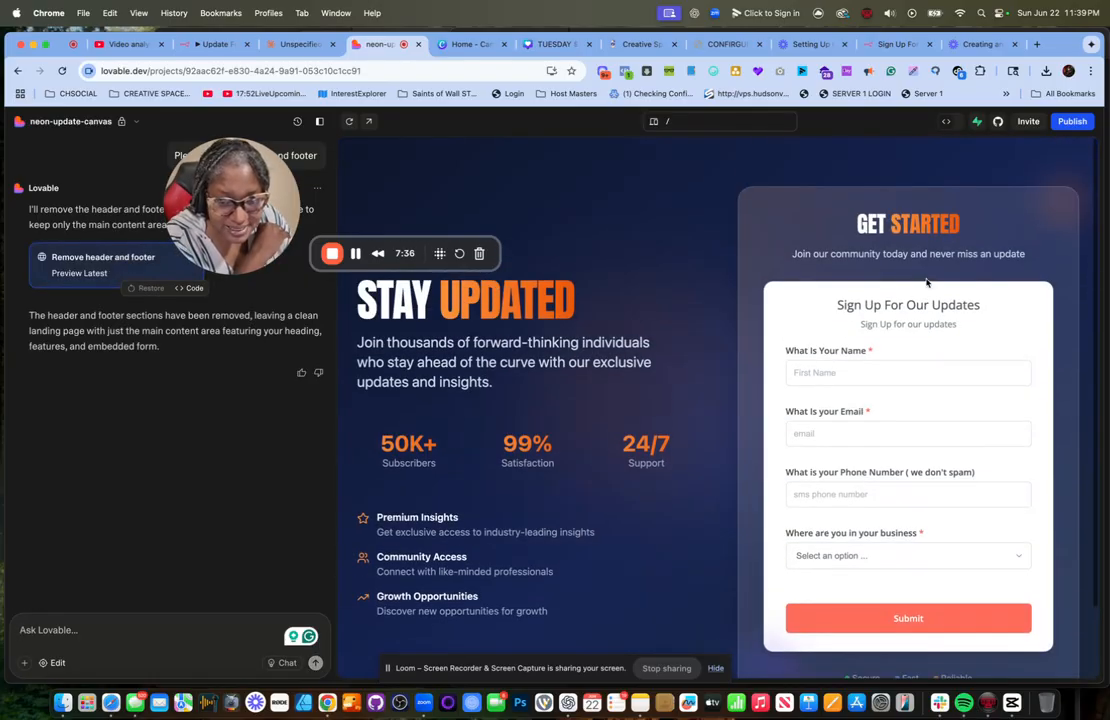
drag(270, 190, 215, 165)
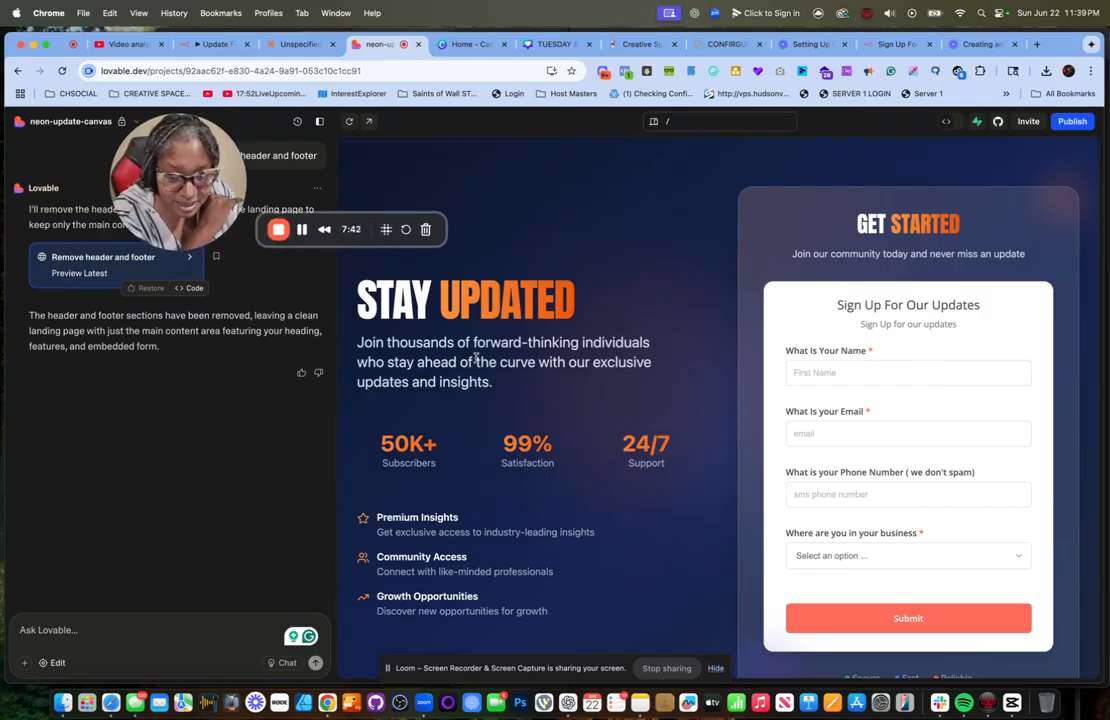
Visually edit the hero paragraph: 'individuals' becomes 'creatives', append 'Using Various AI Technology'
click(52, 663)
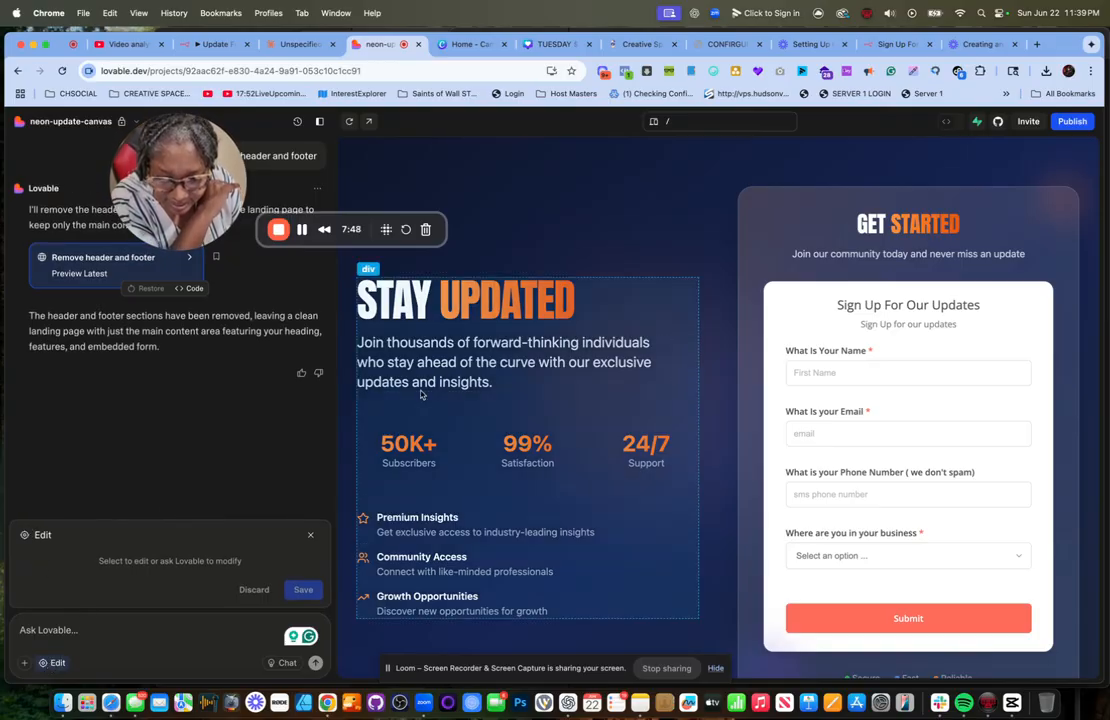
click(452, 376)
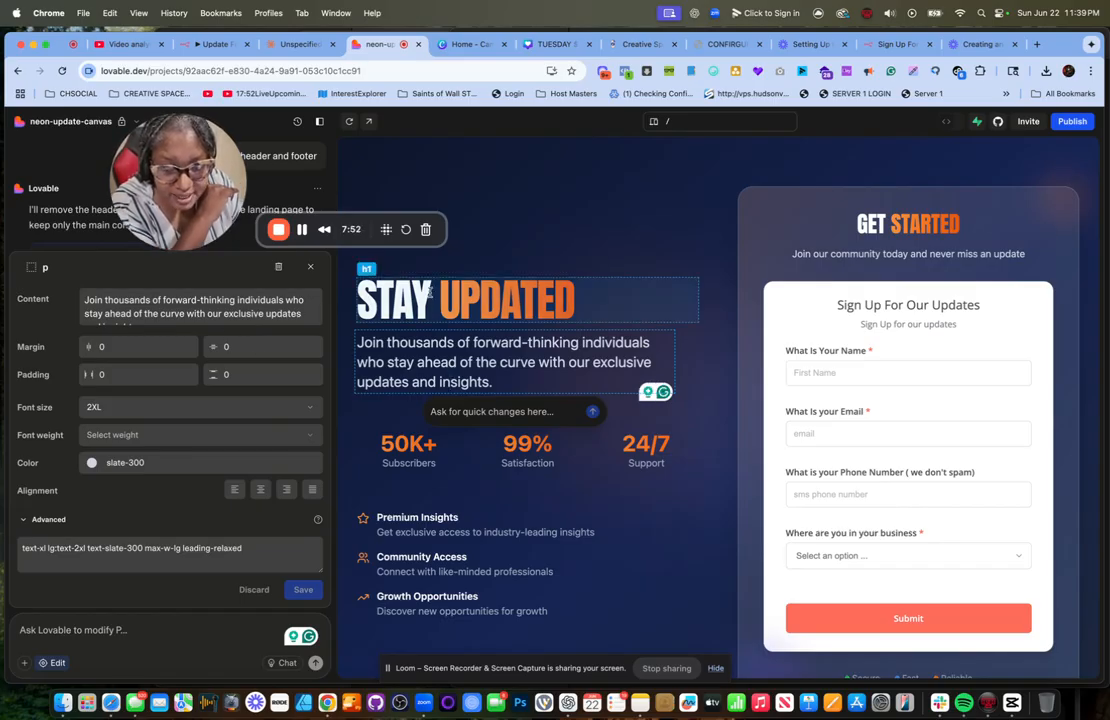
click(152, 303)
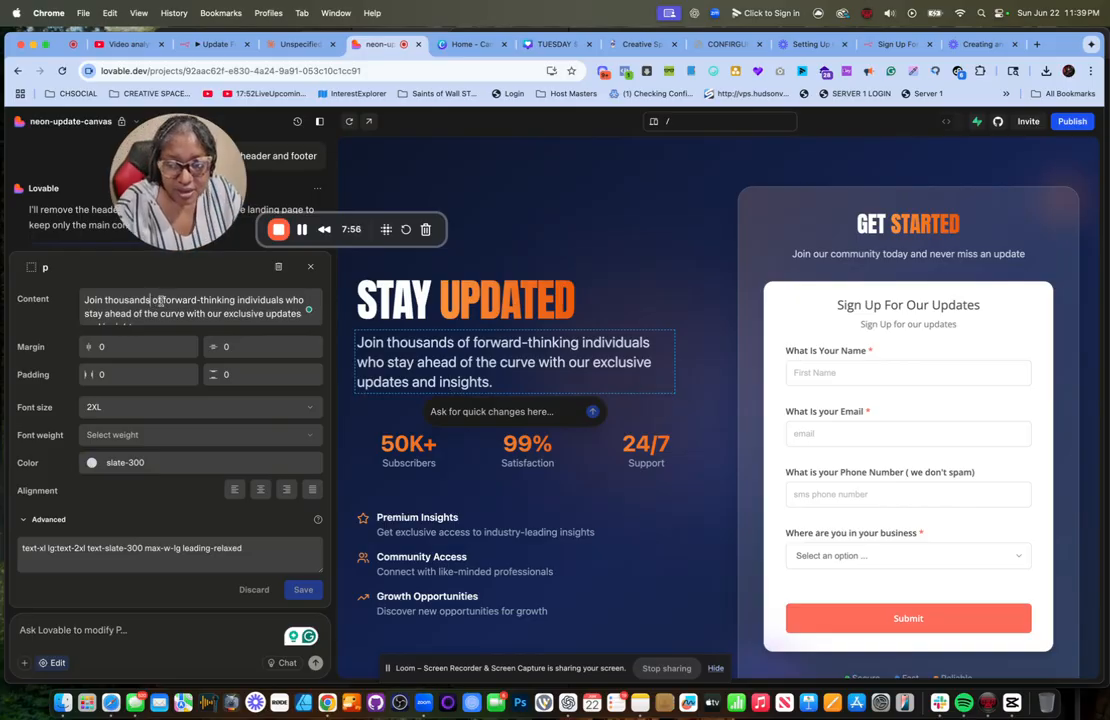
key(BackSpace)
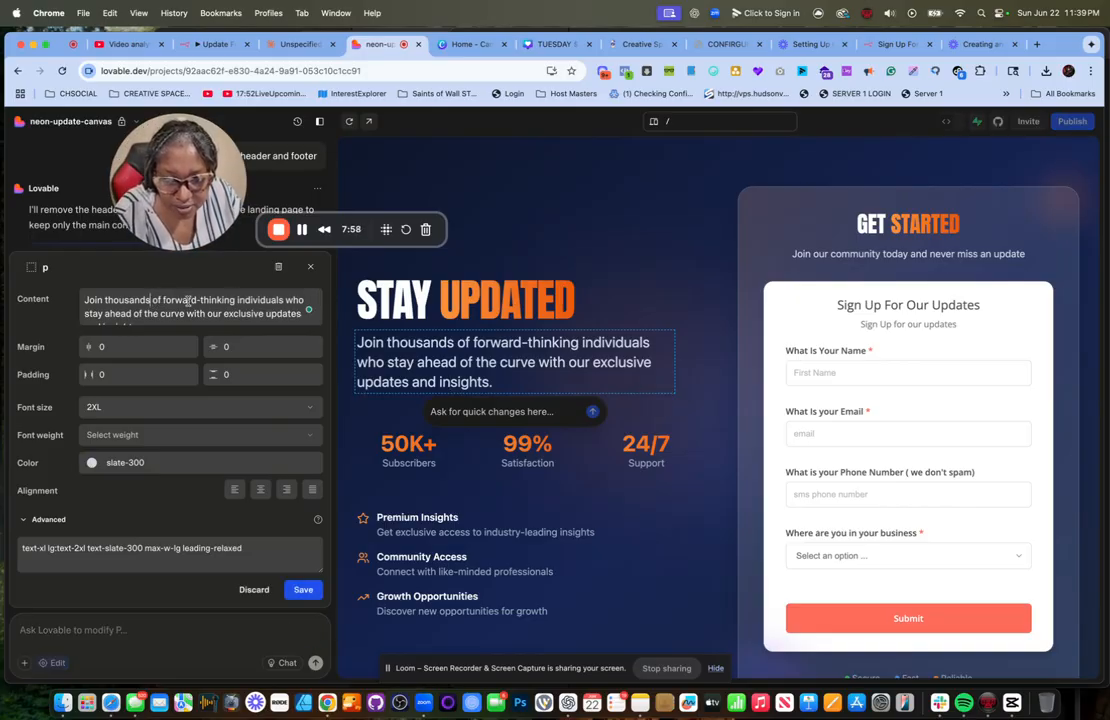
drag(237, 300, 283, 300)
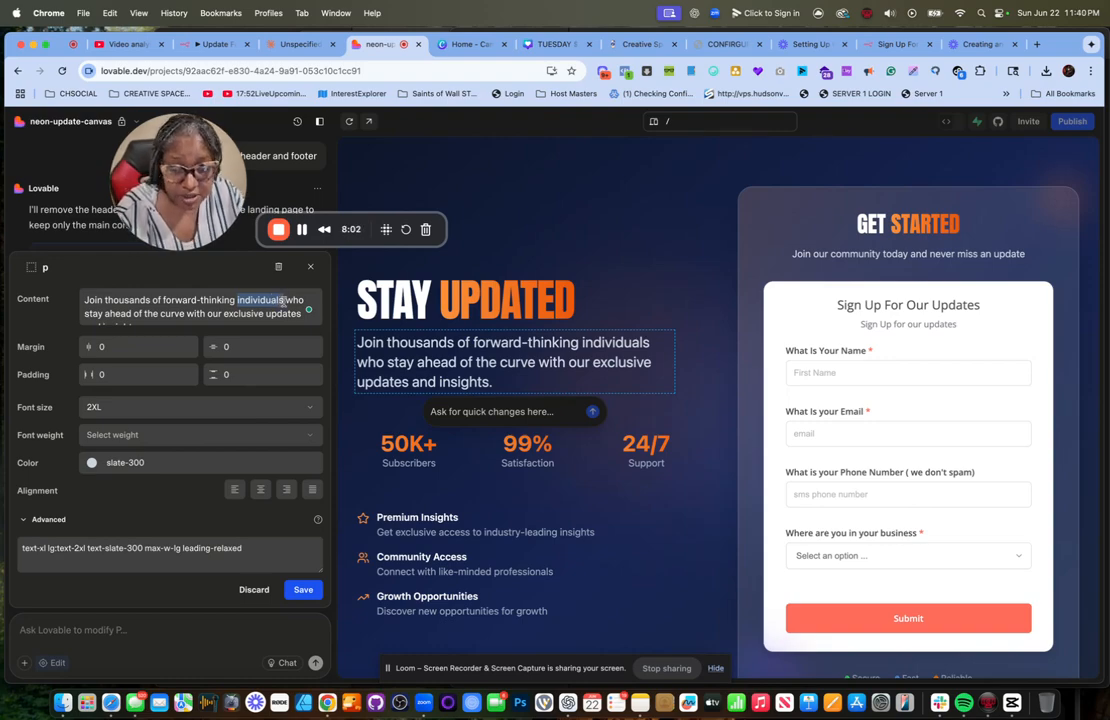
text(creatives)
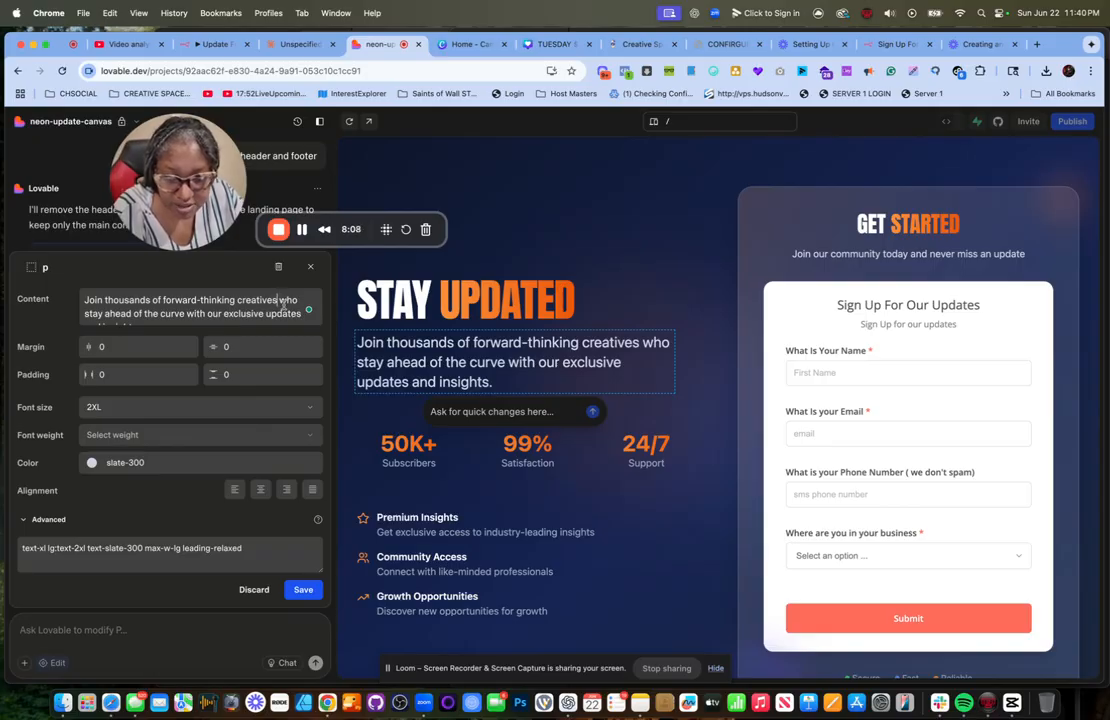
scroll(238, 310, down, 1)
click(147, 314)
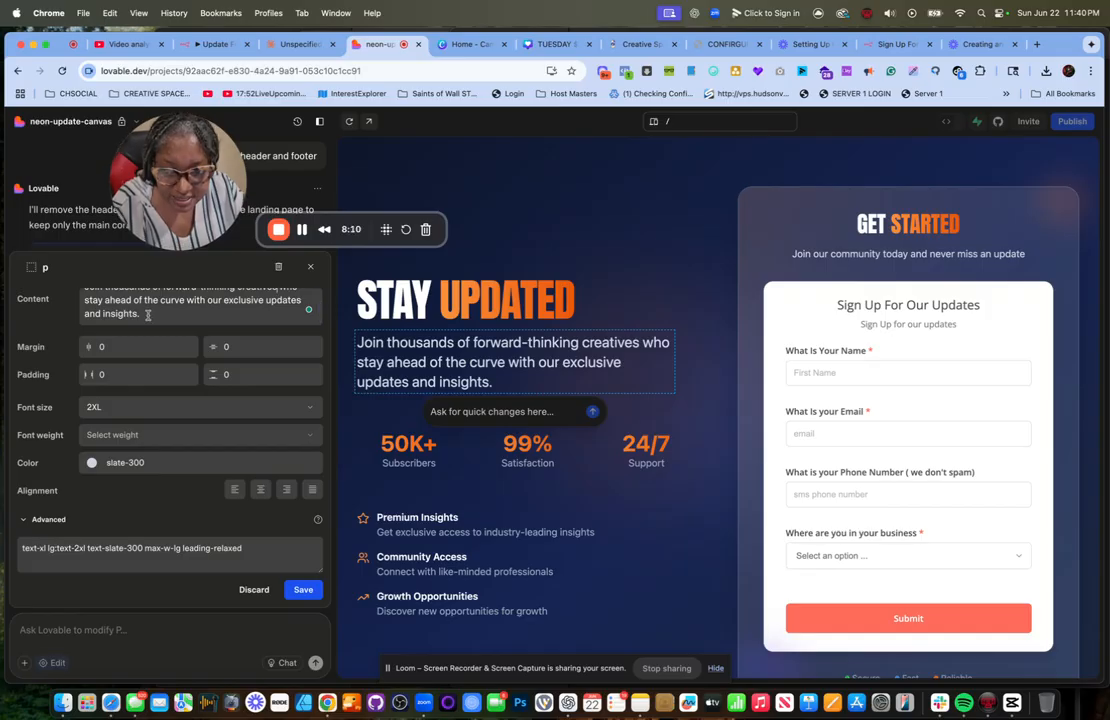
text(Using)
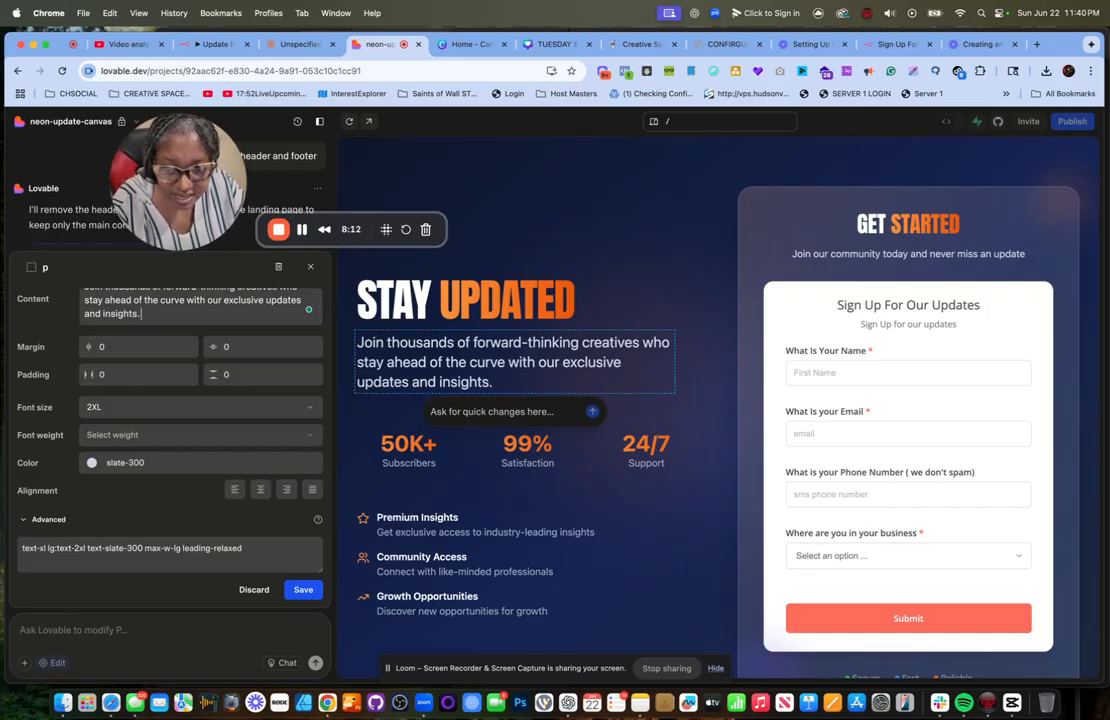
text( Various AI)
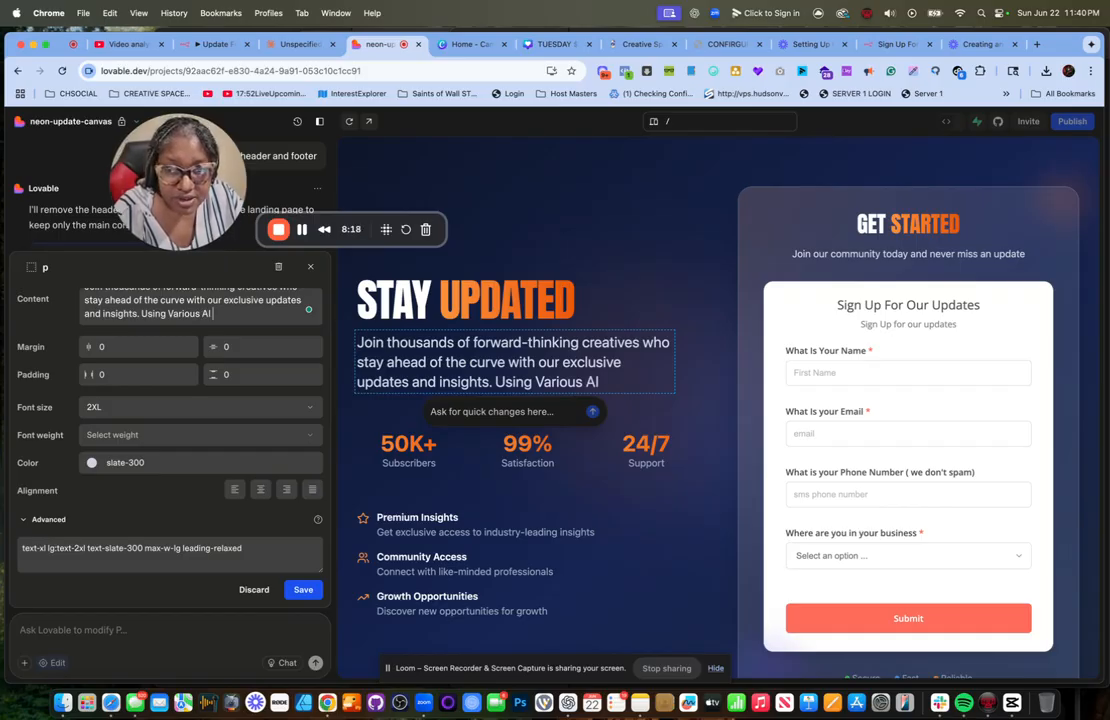
text( Te)
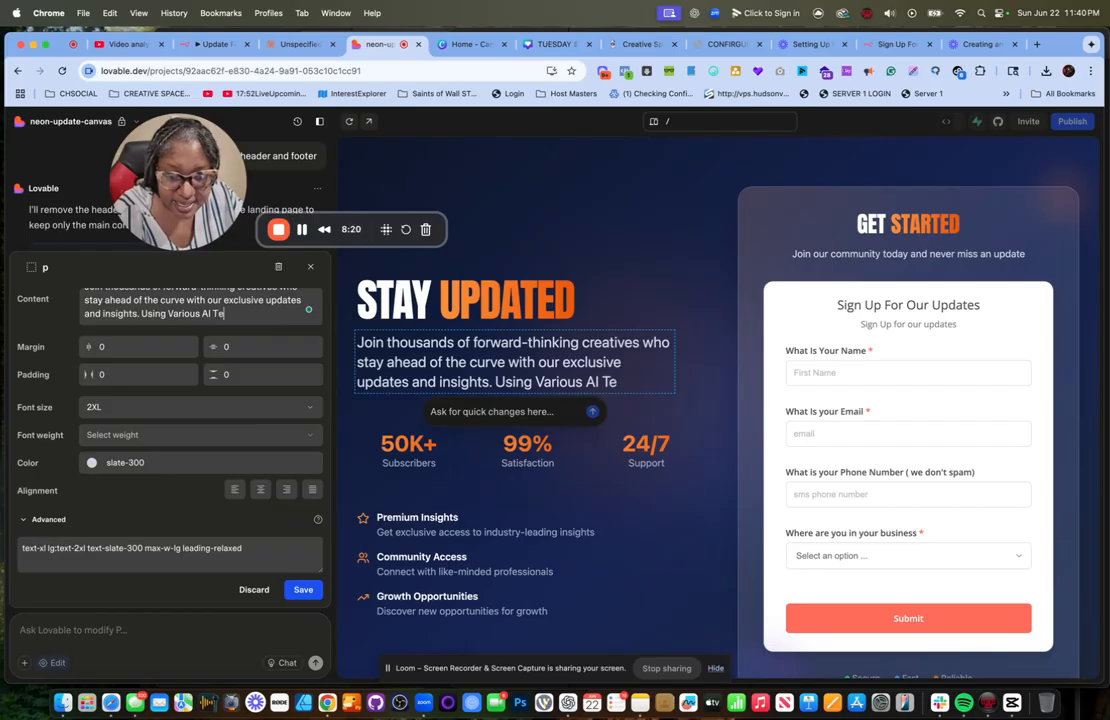
text(chnology)
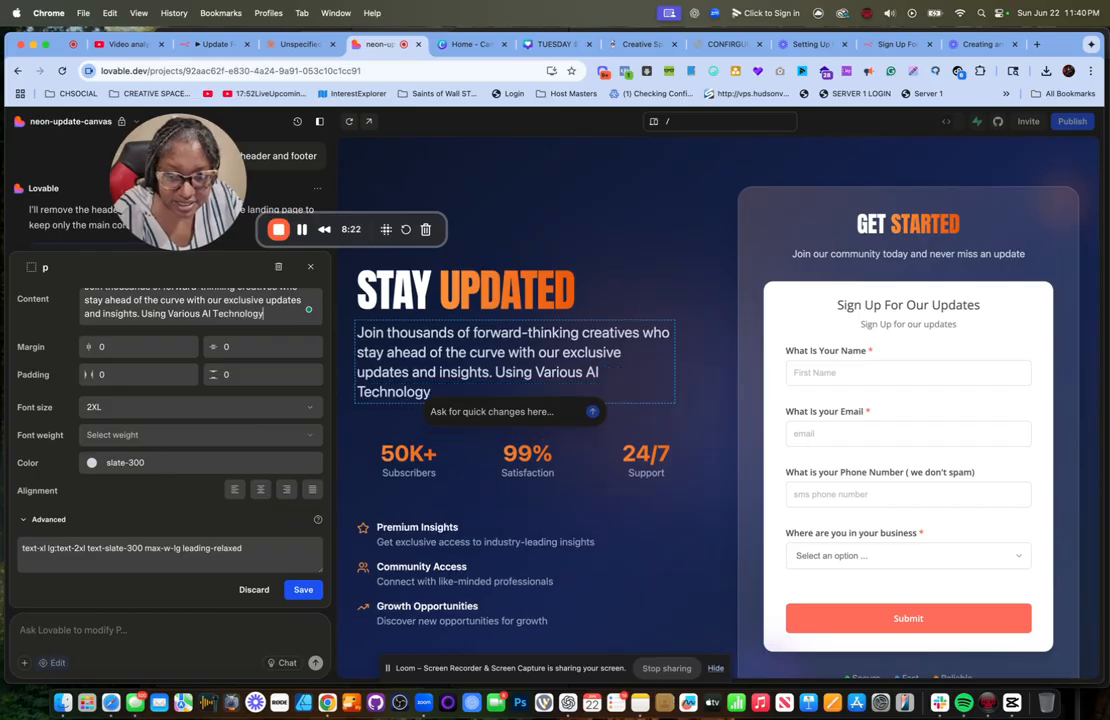
click(380, 450)
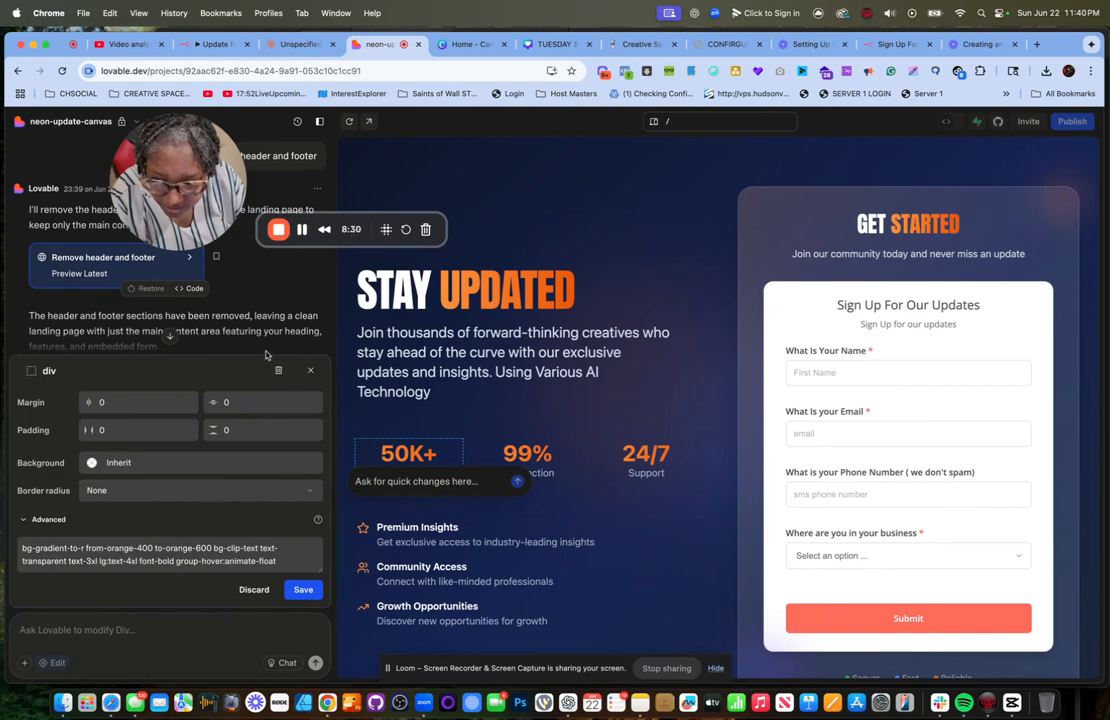
Change the Community Access description to 'Join our Creative HuB with like-minded professionals.'
click(469, 374)
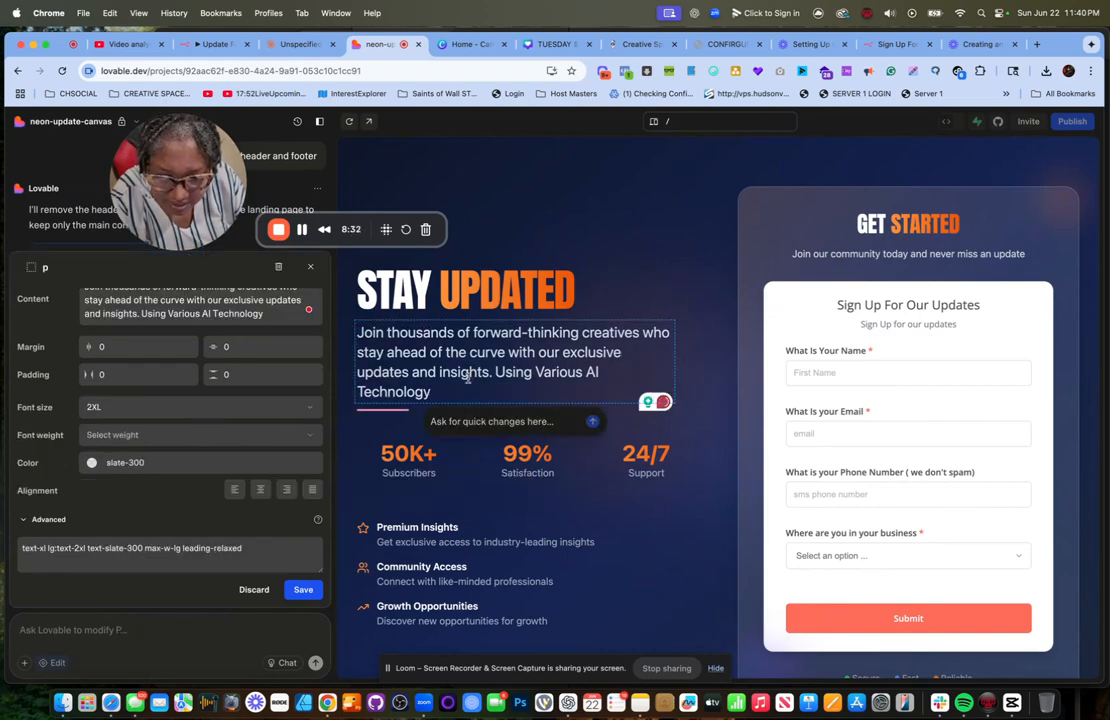
click(421, 458)
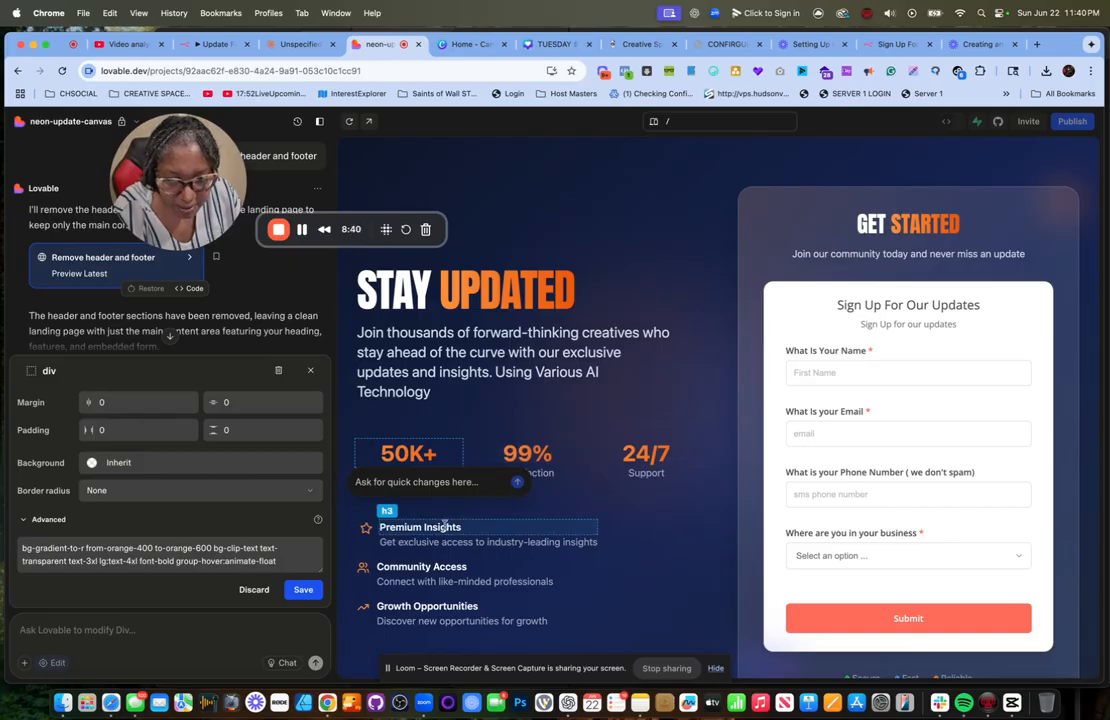
click(409, 581)
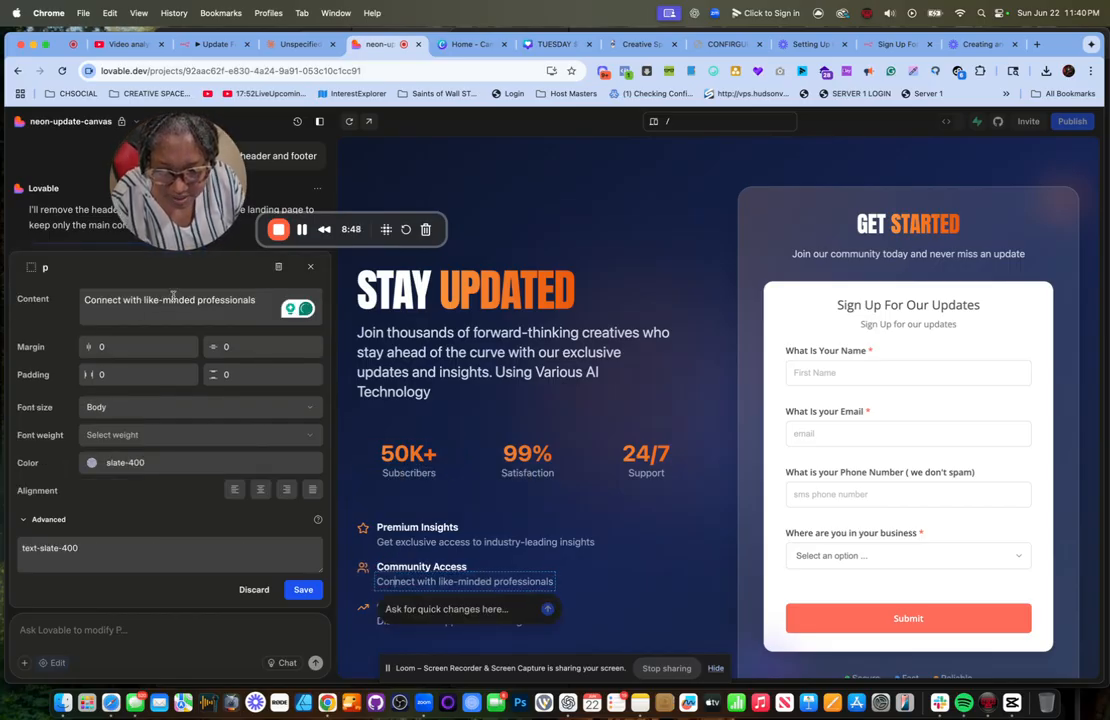
drag(256, 301, 83, 298)
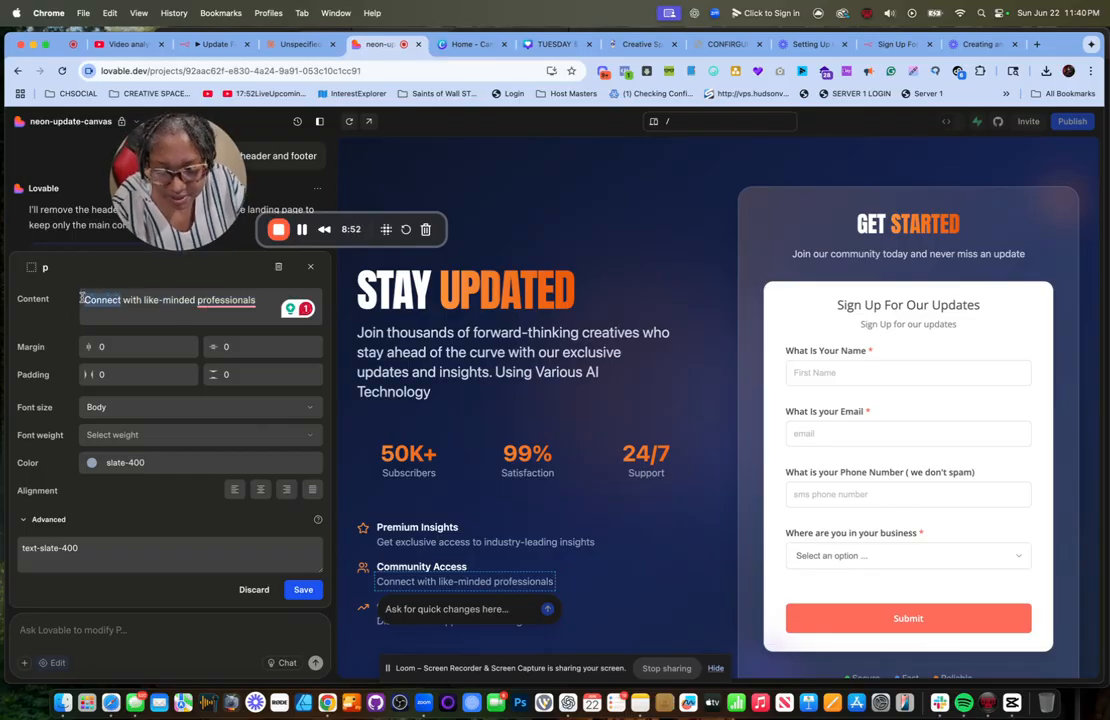
text(JOin)
key(BackSpace)
key(BackSpace)
key(BackSpace)
text(oin)
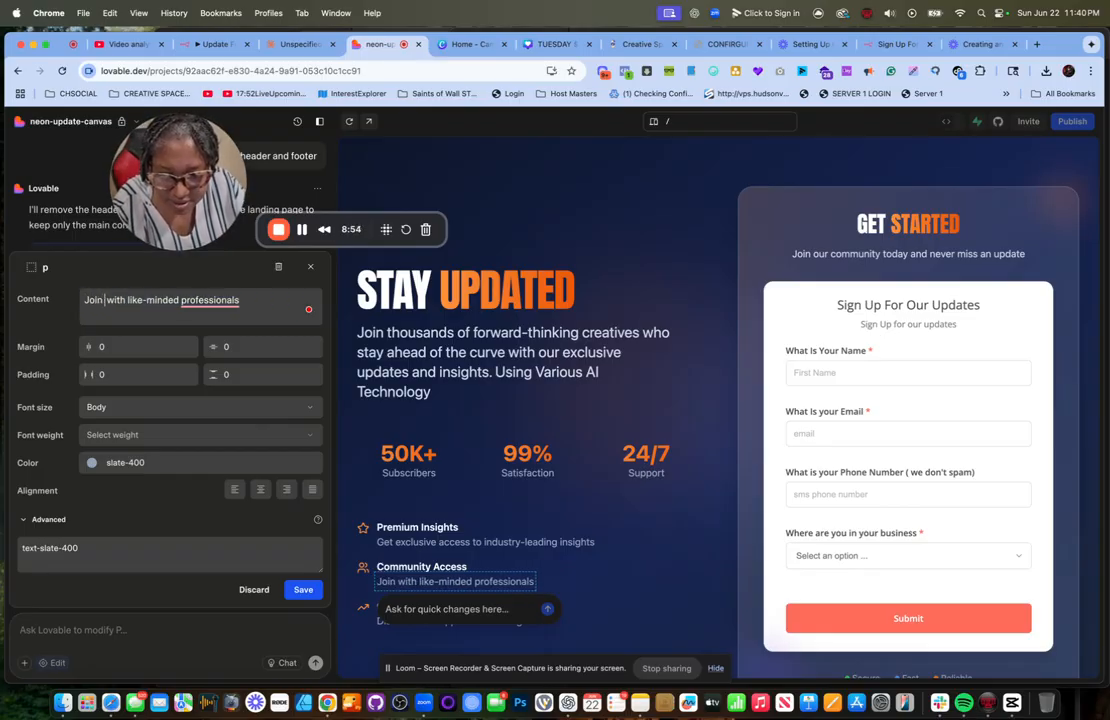
text( our c)
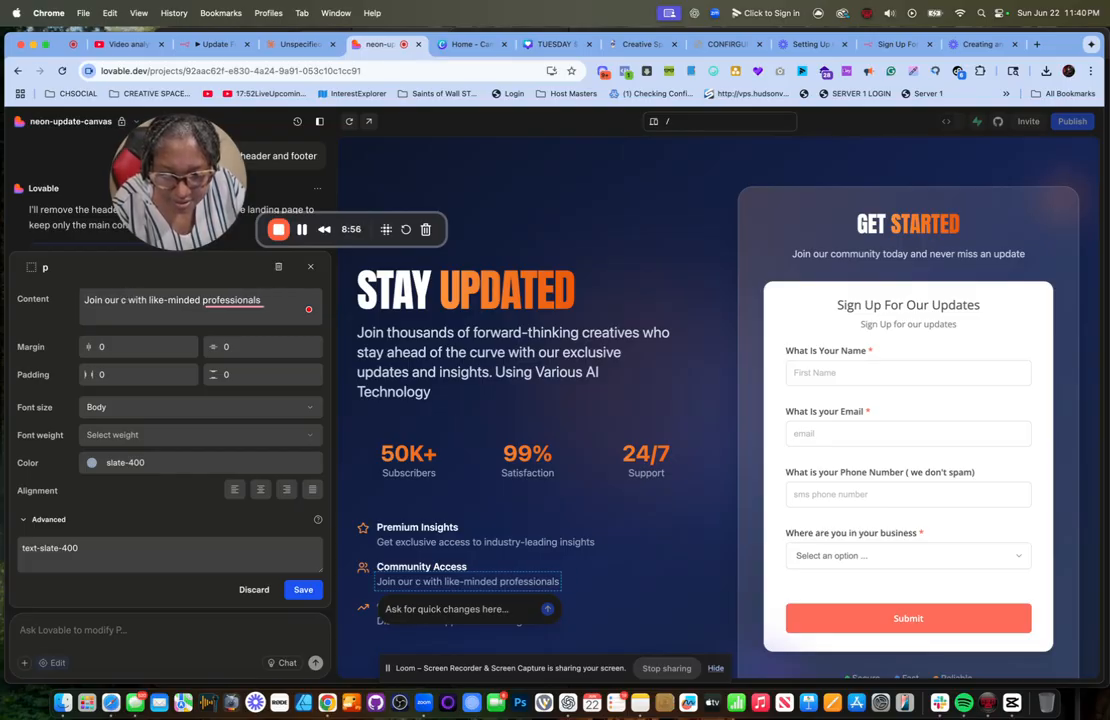
key(BackSpace)
text(Creative Hu)
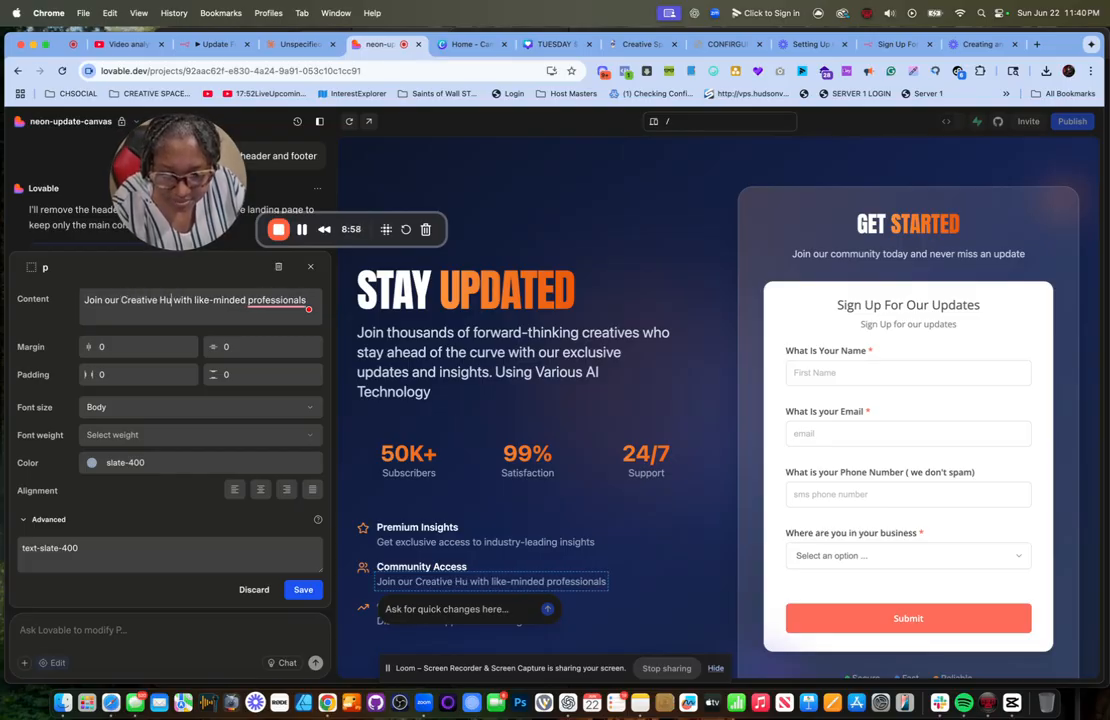
text(B)
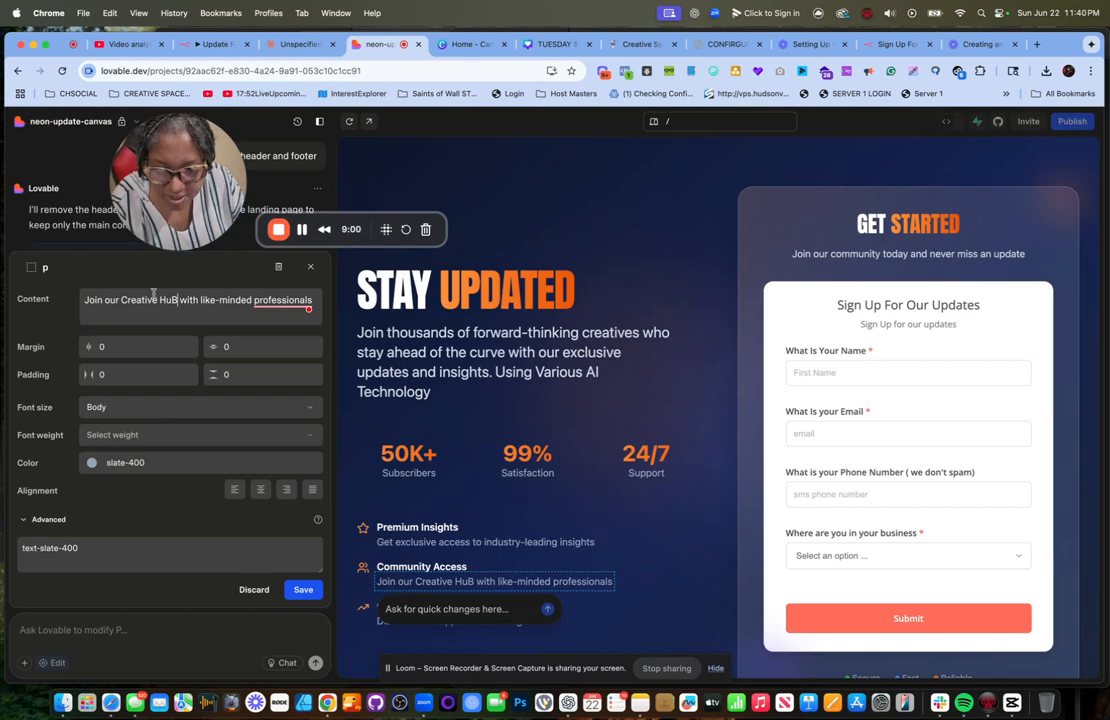
mouse_move(283, 301)
click(280, 332)
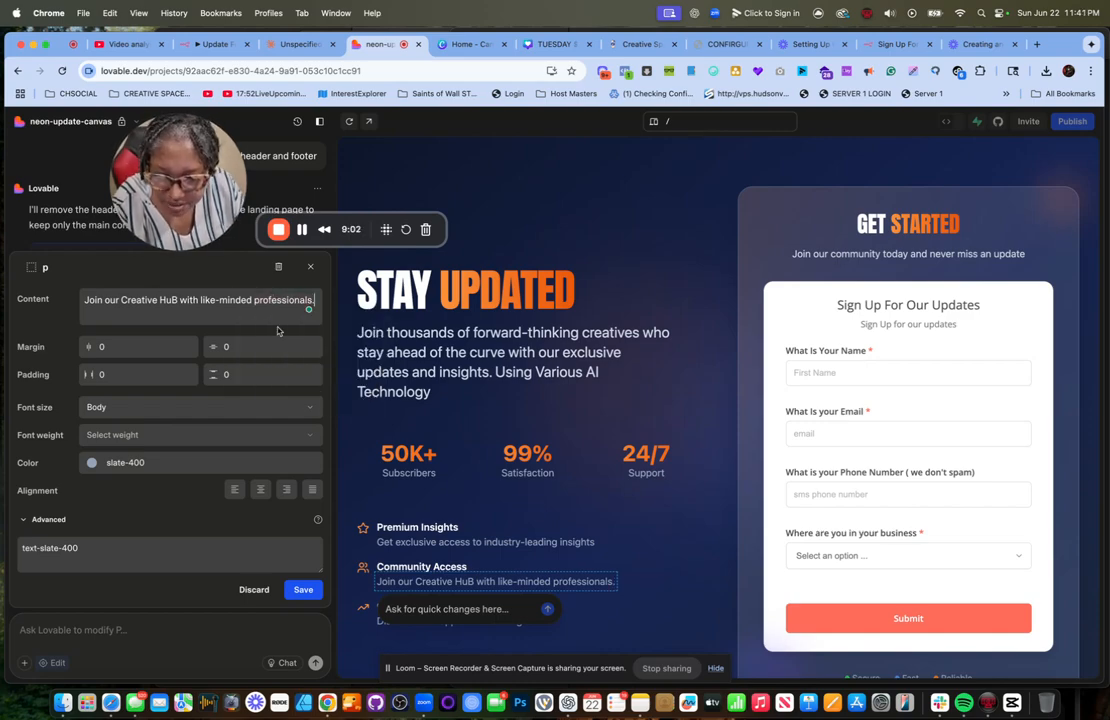
Save the visual text edits as a new version
click(455, 566)
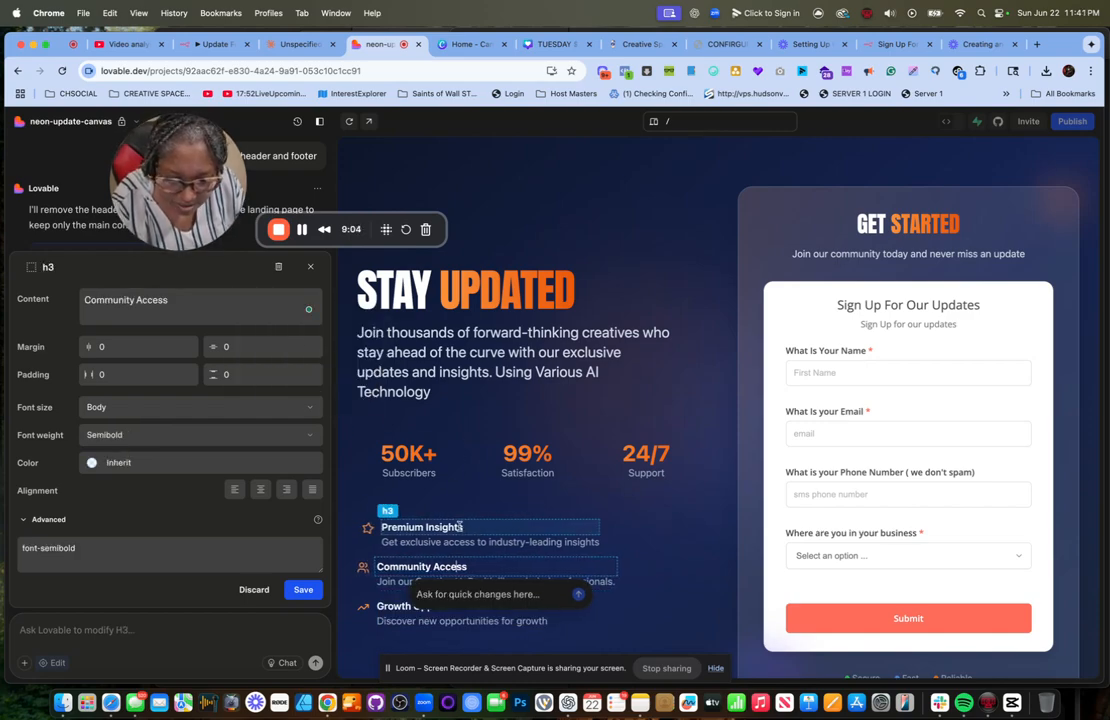
scroll(460, 527, down, 2)
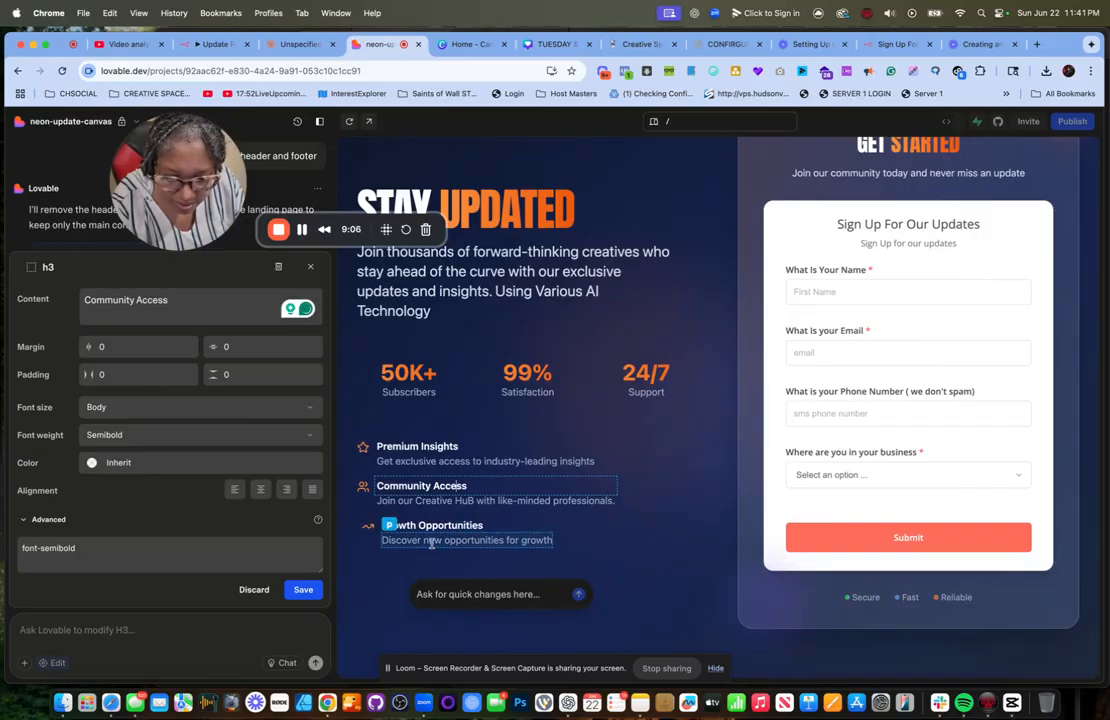
click(300, 590)
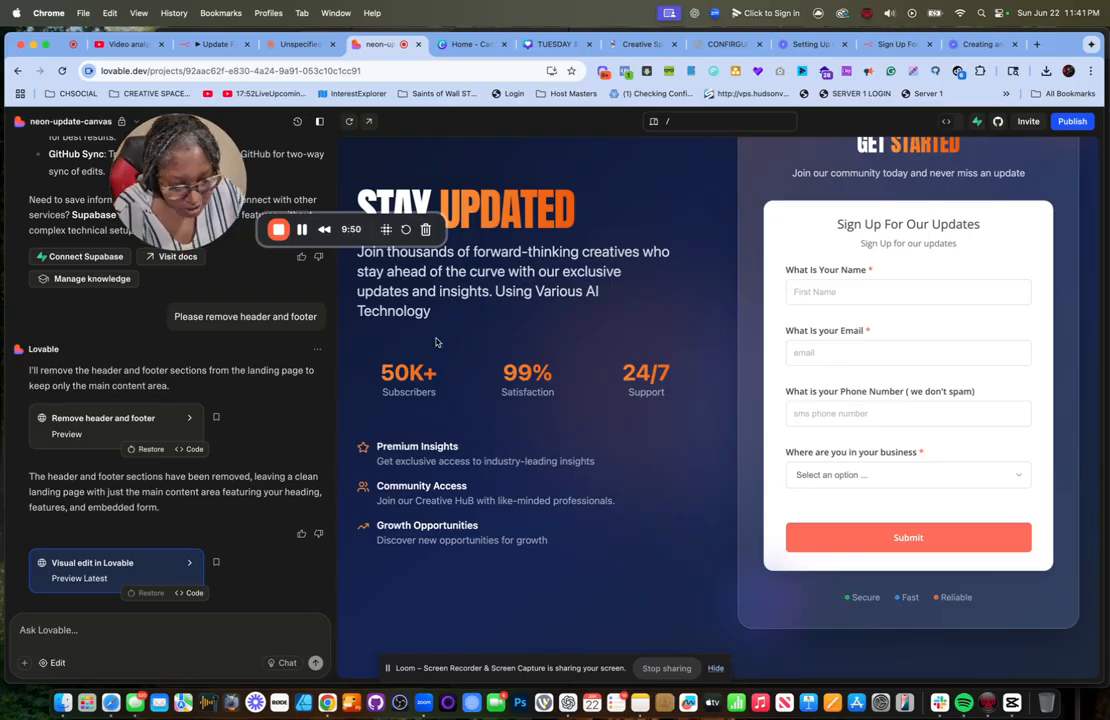
Attach a screenshot of the 50K+ Subscribers stat and request changing it to 10K+ Creatives
key(super+shift+4)
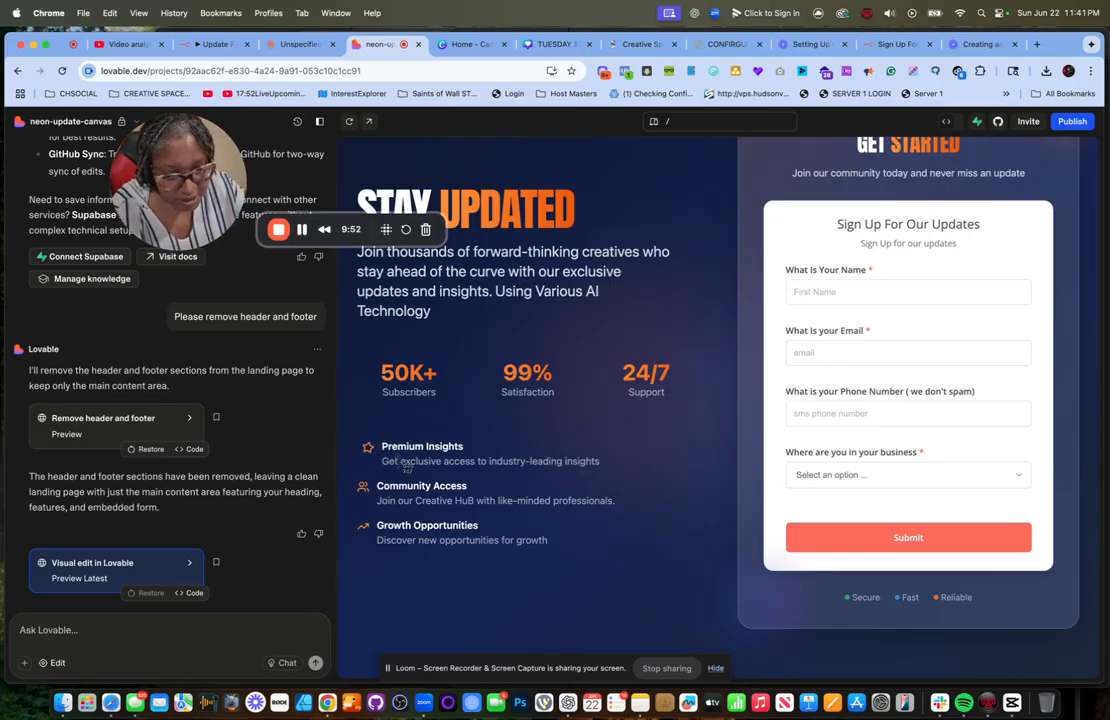
drag(356, 348, 498, 431)
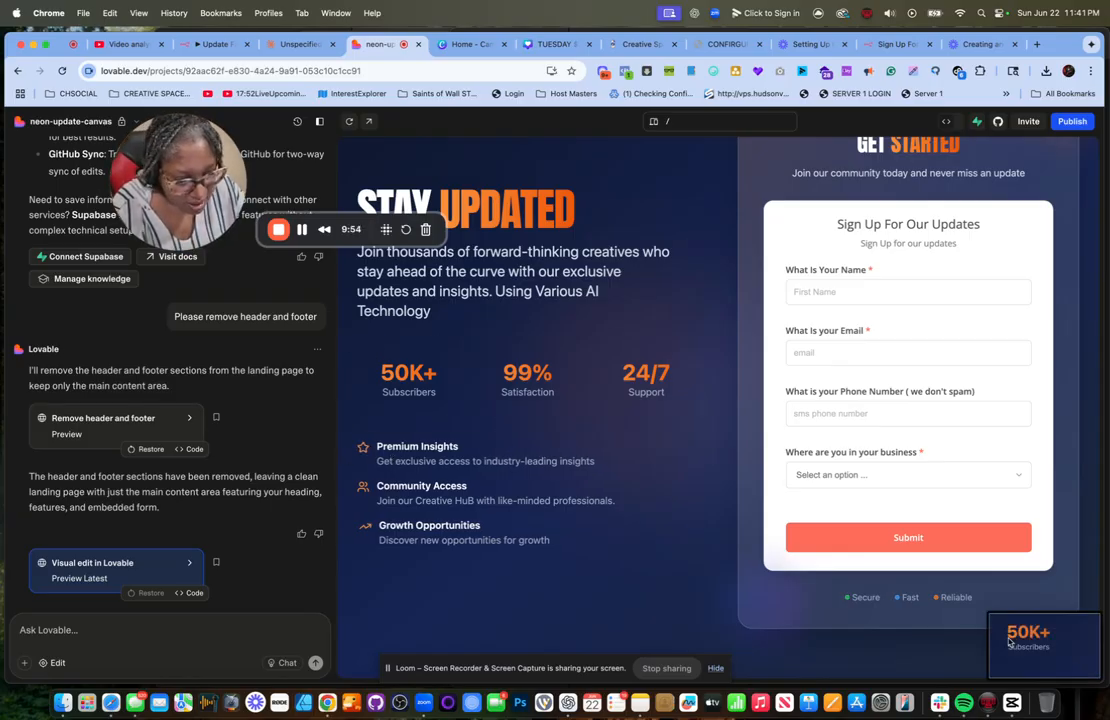
drag(1000, 638, 58, 642)
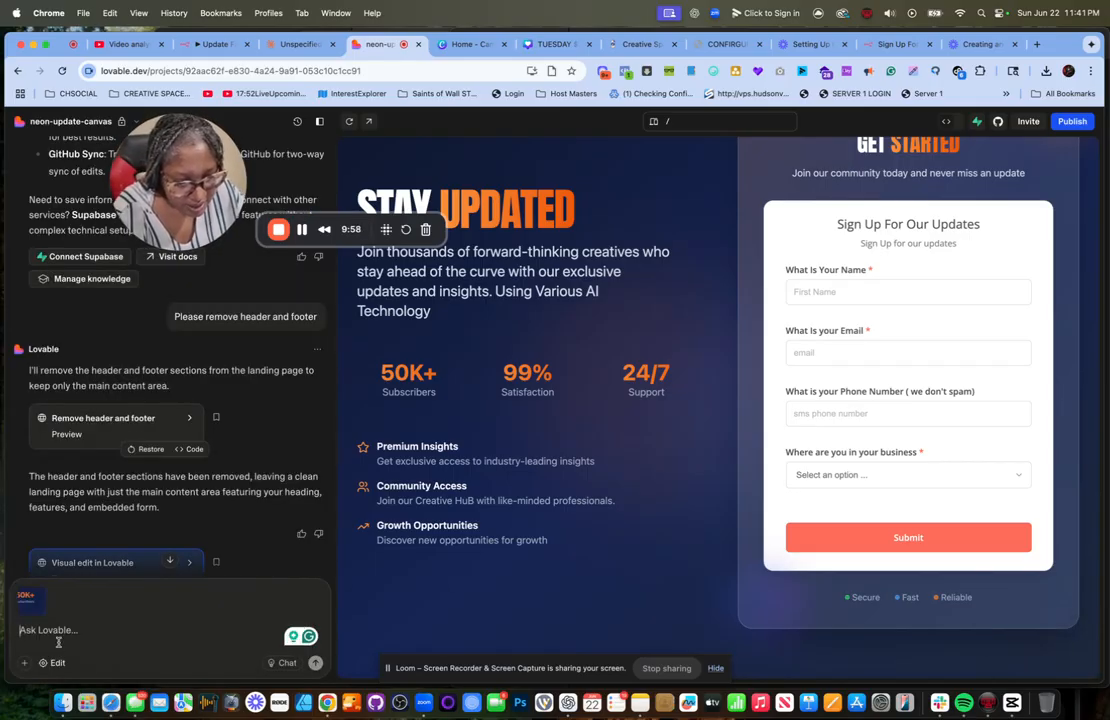
text(change the)
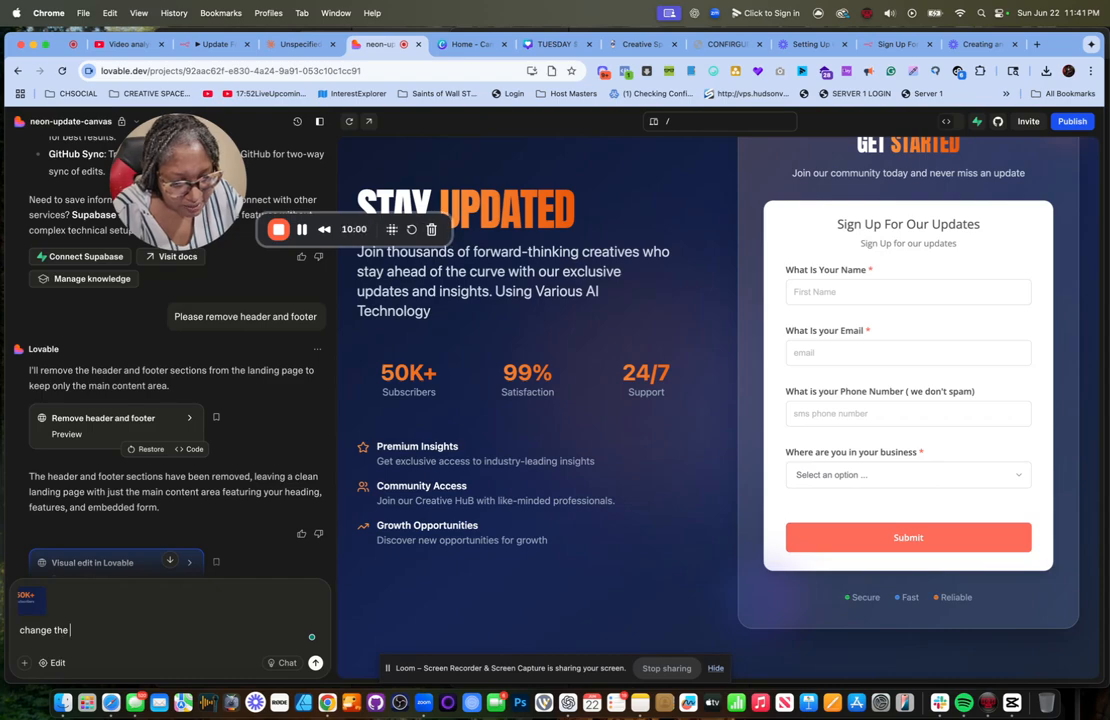
text( 50 k to 10)
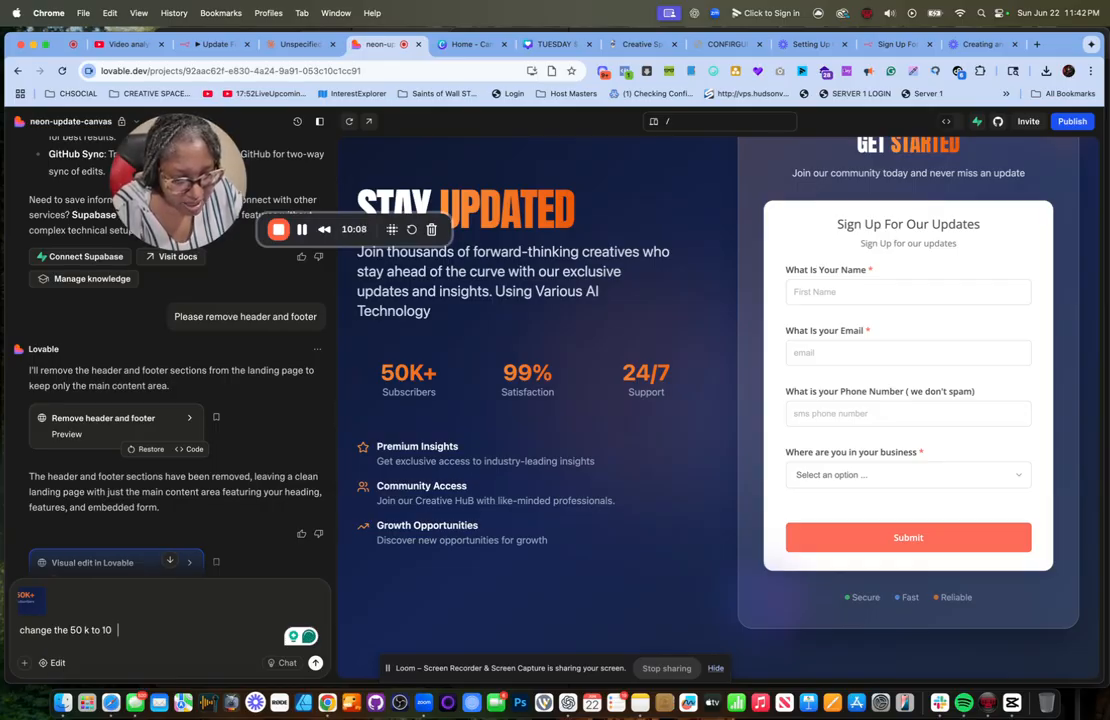
text(where it)
text(says s)
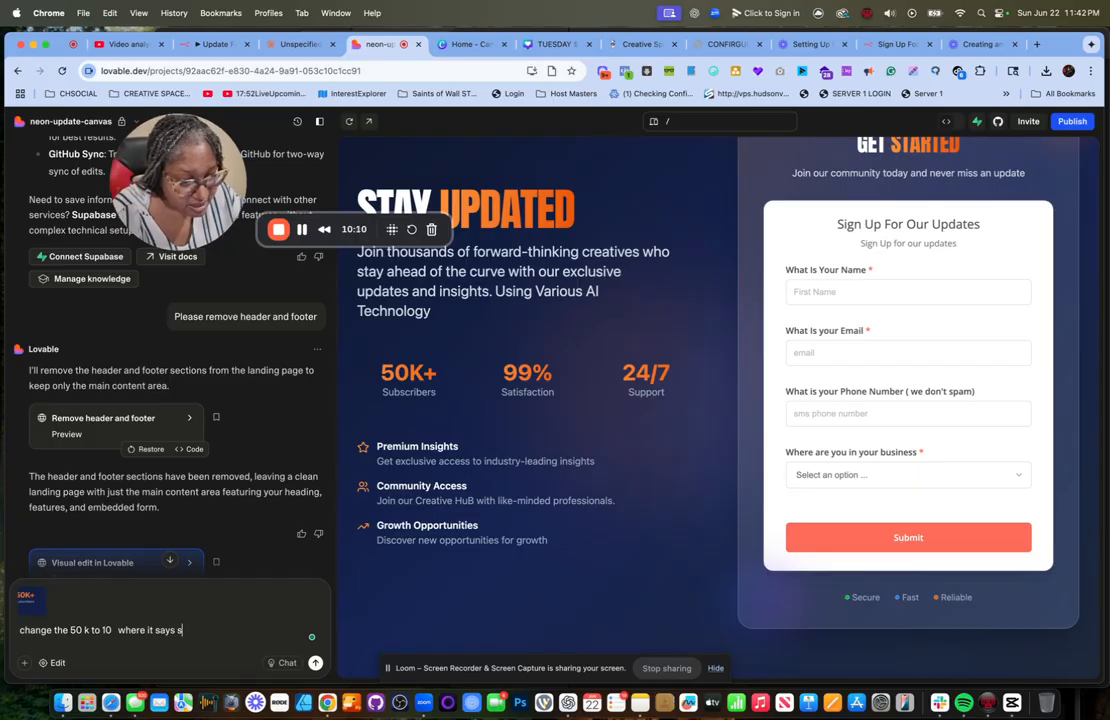
text(ubscribers chan)
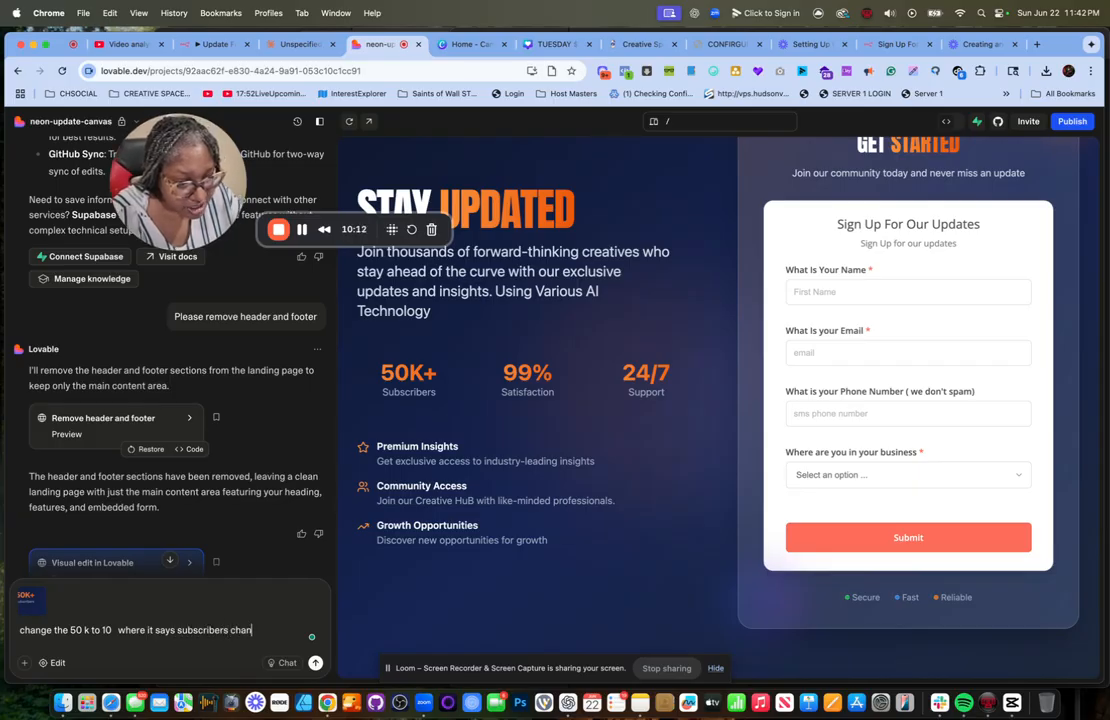
text(ge to )
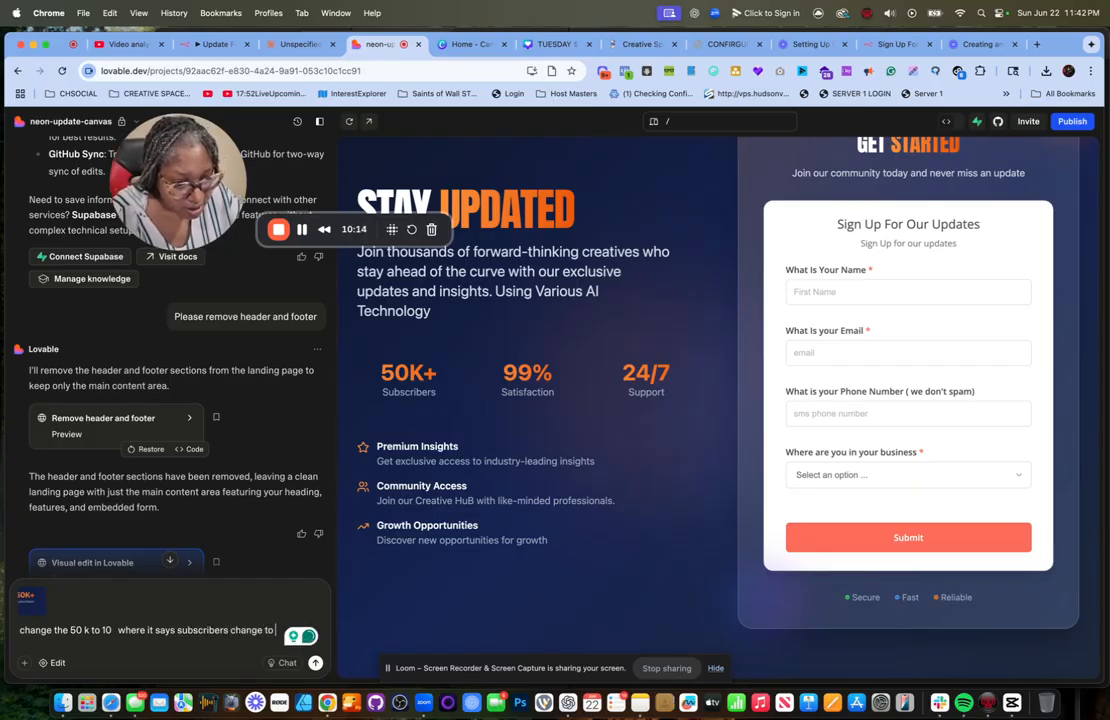
text(creative)
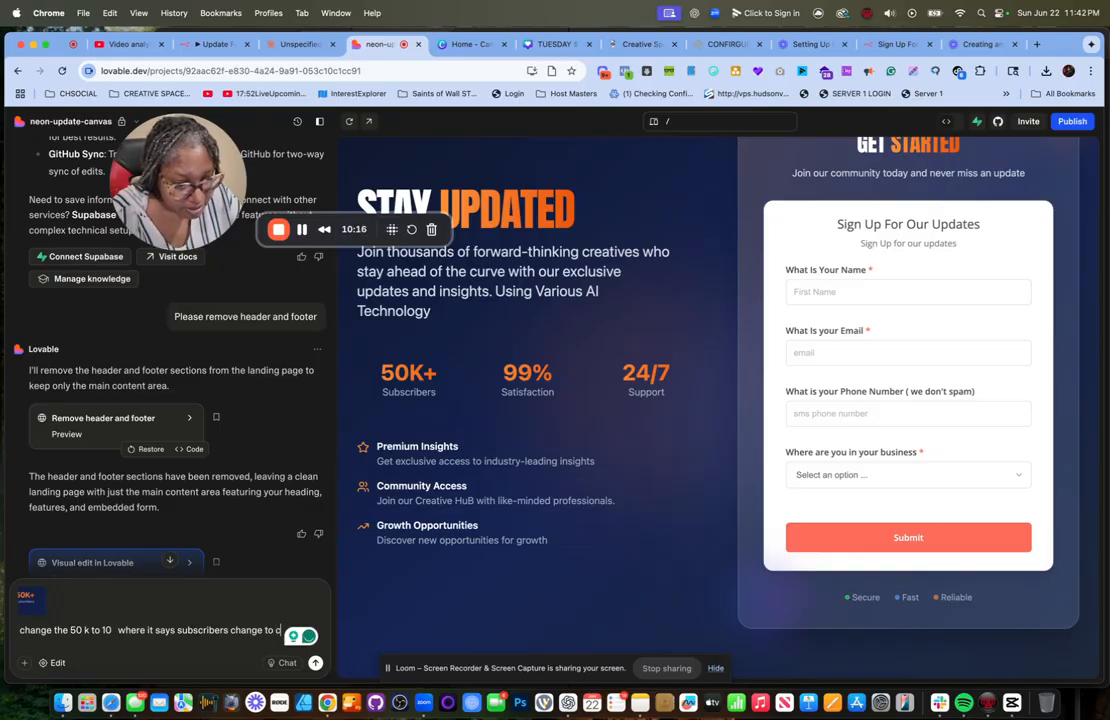
text(s)
click(315, 662)
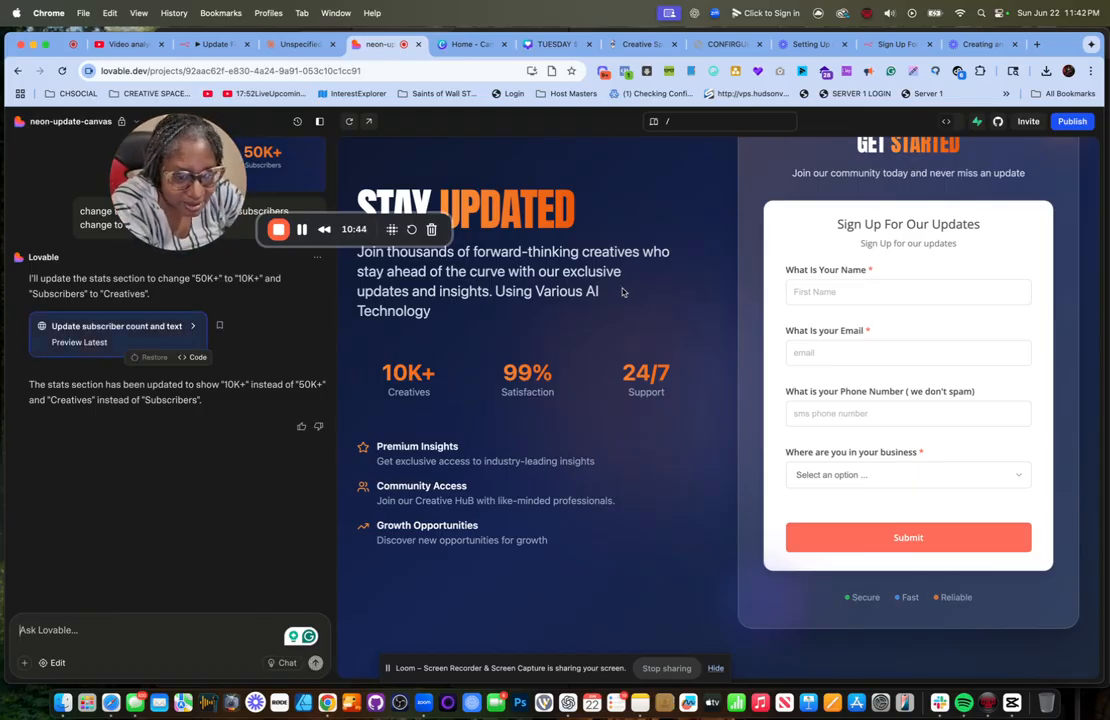
Open the Publish panel, select the neon-update-canvas.lovable.app address, and glance at Custom domains settings
scroll(622, 292, up, 2)
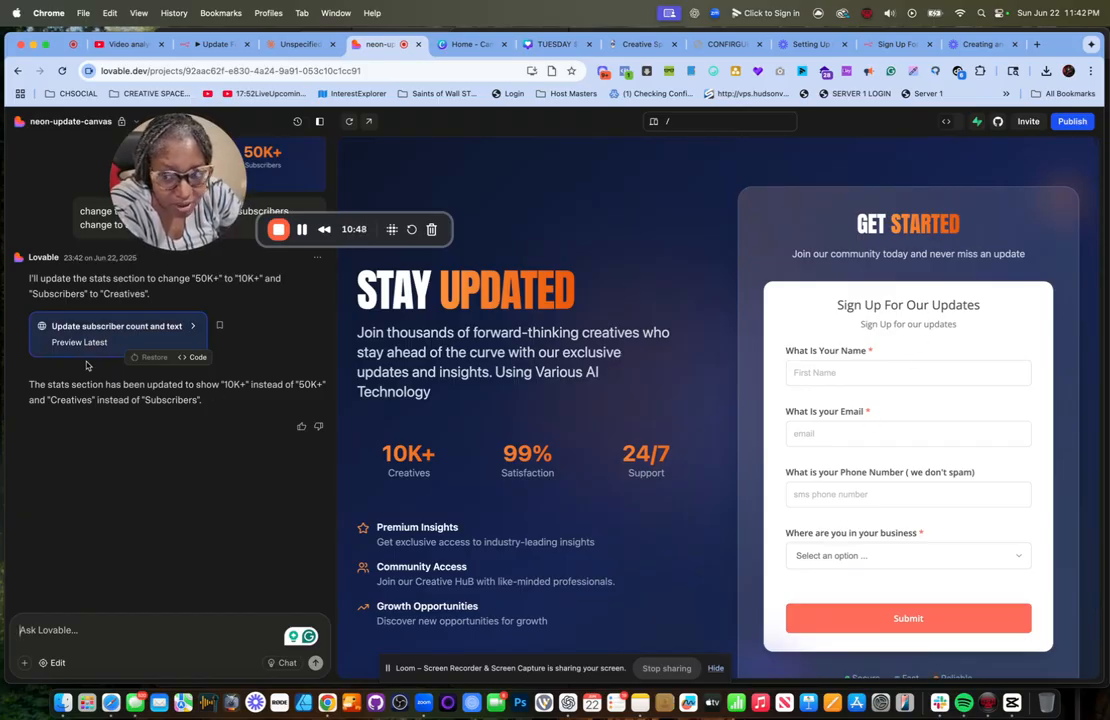
scroll(75, 313, up, 5)
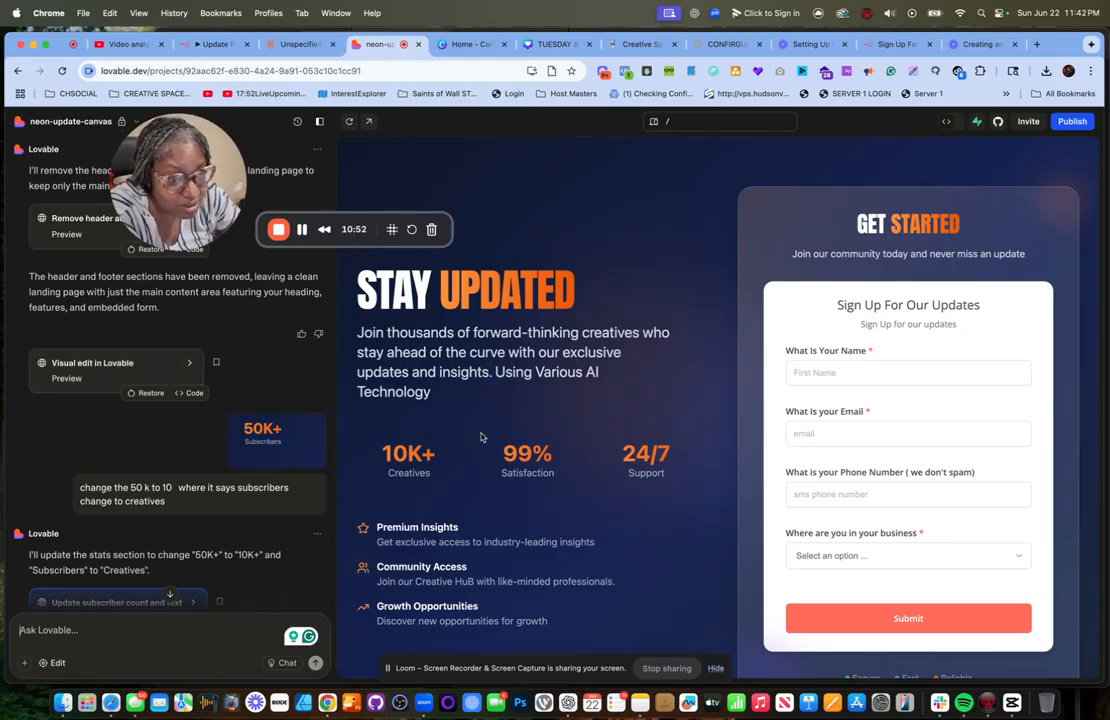
scroll(481, 437, down, 2)
scroll(481, 437, up, 2)
scroll(481, 437, down, 2)
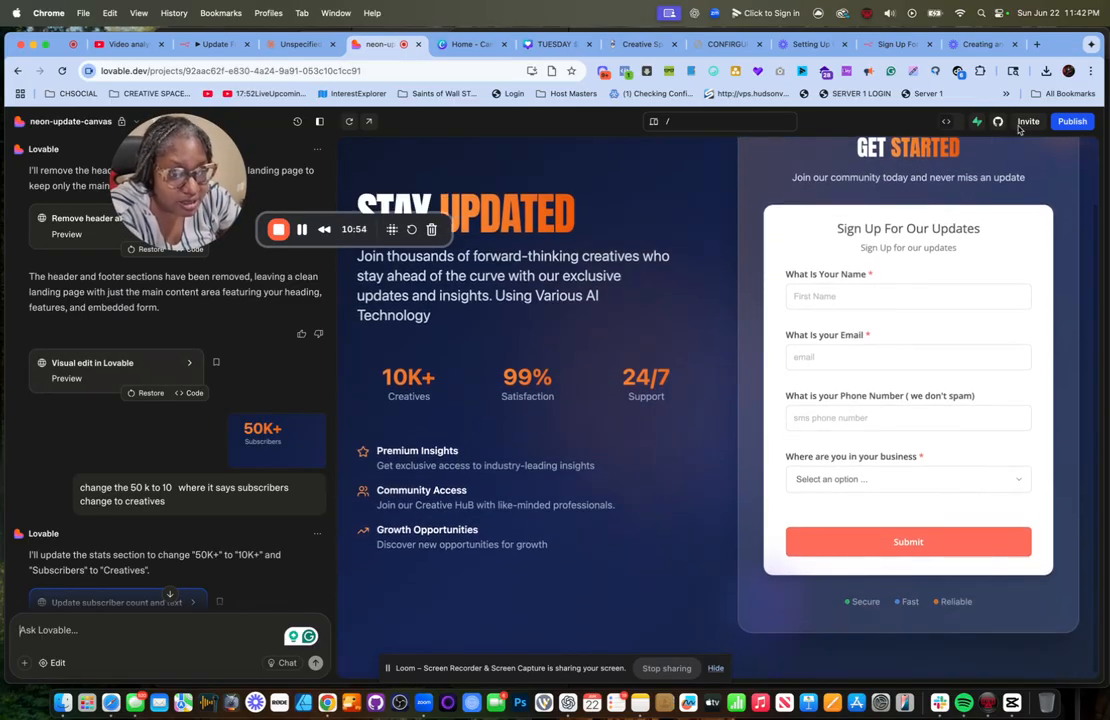
click(1071, 121)
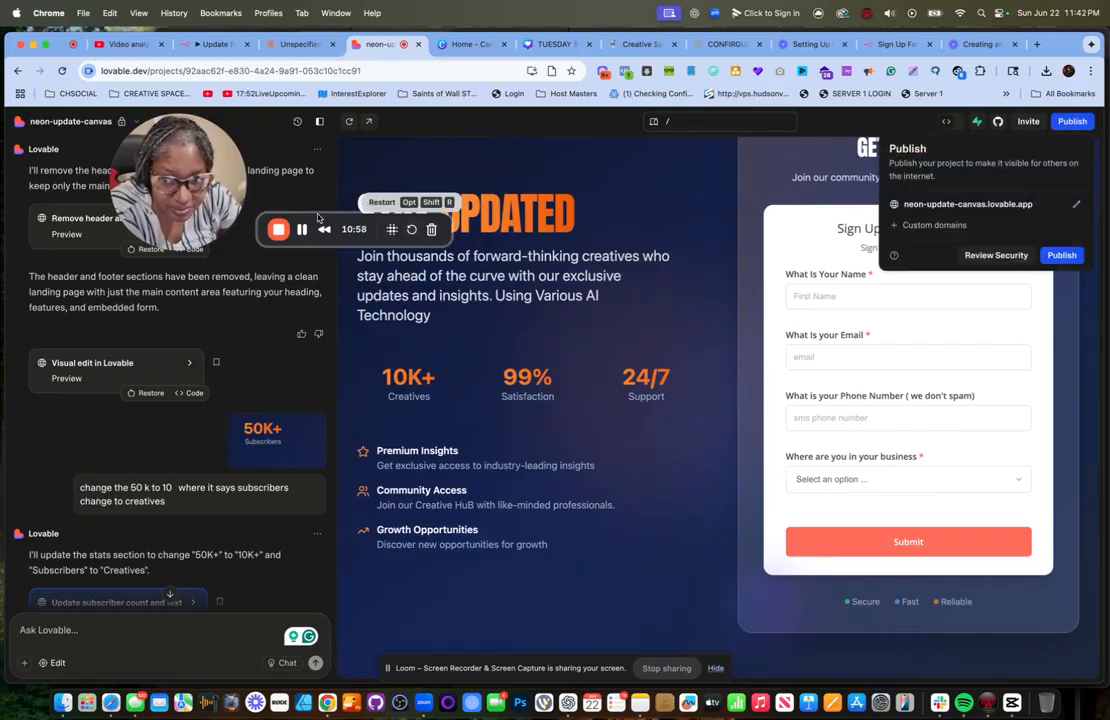
drag(1033, 204, 903, 204)
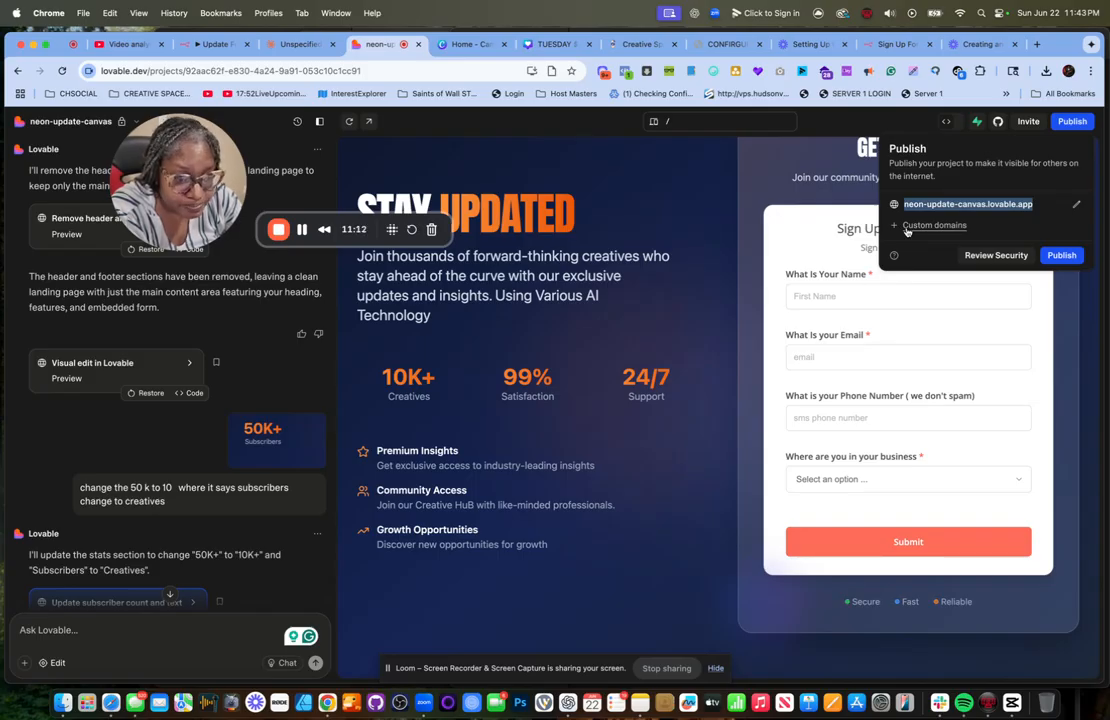
click(907, 228)
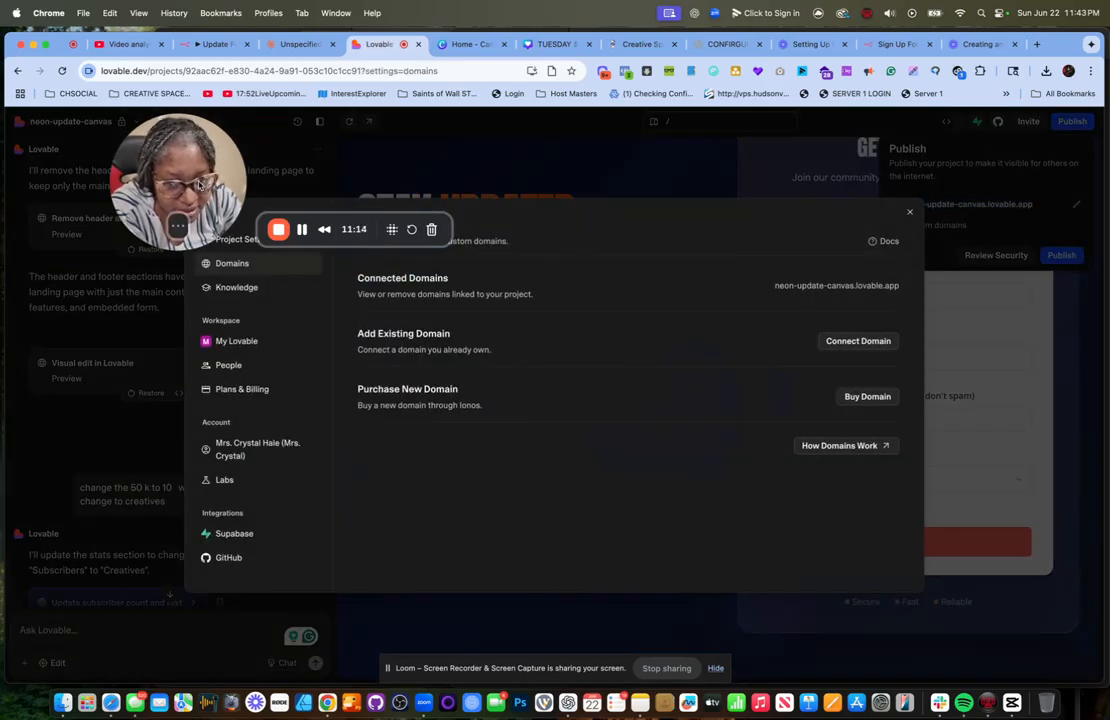
click(909, 211)
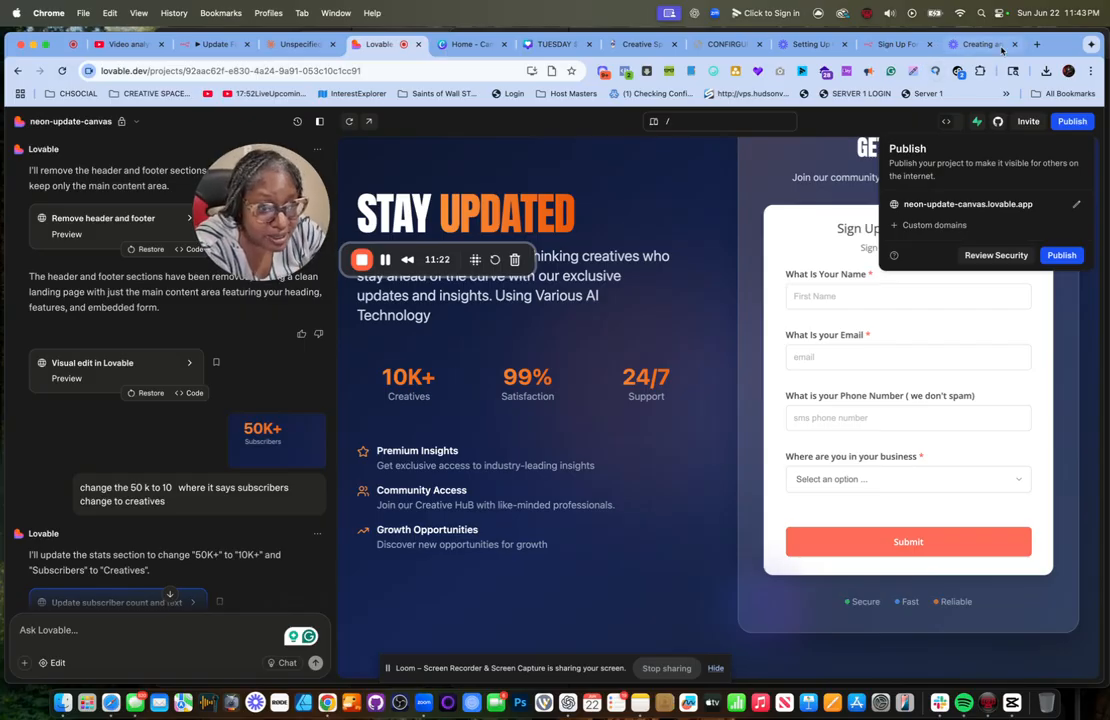
Load cloudflare.com in a new Chrome tab, correcting a typo in the address
click(1036, 44)
click(344, 70)
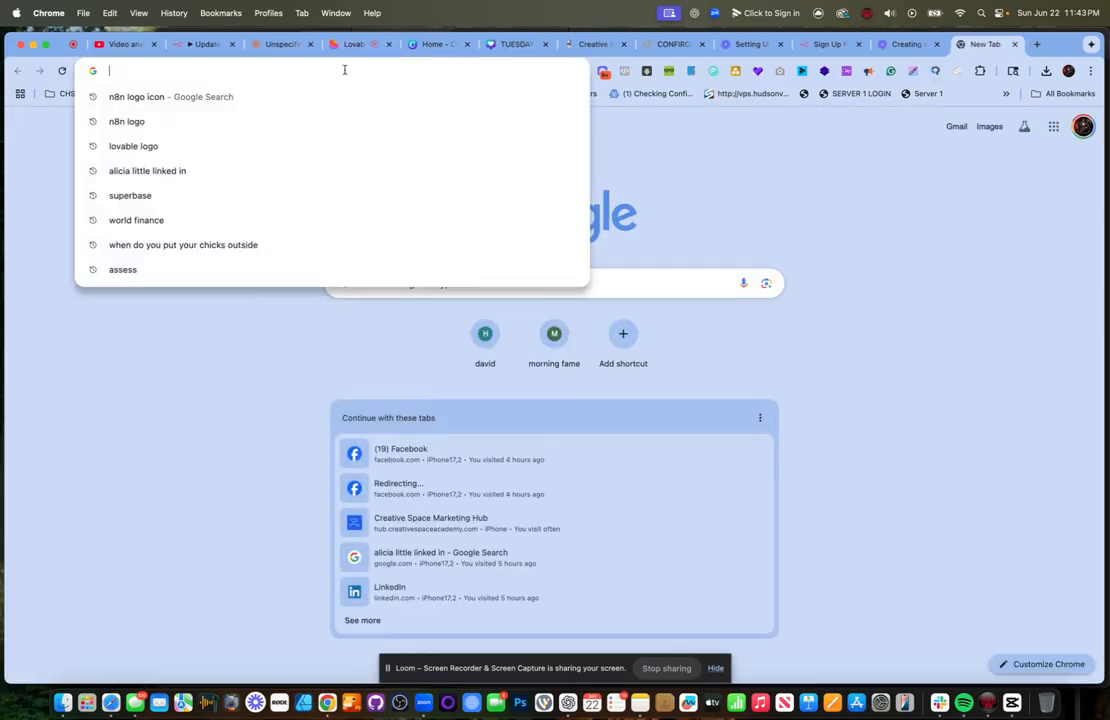
text(cloudfaler.)
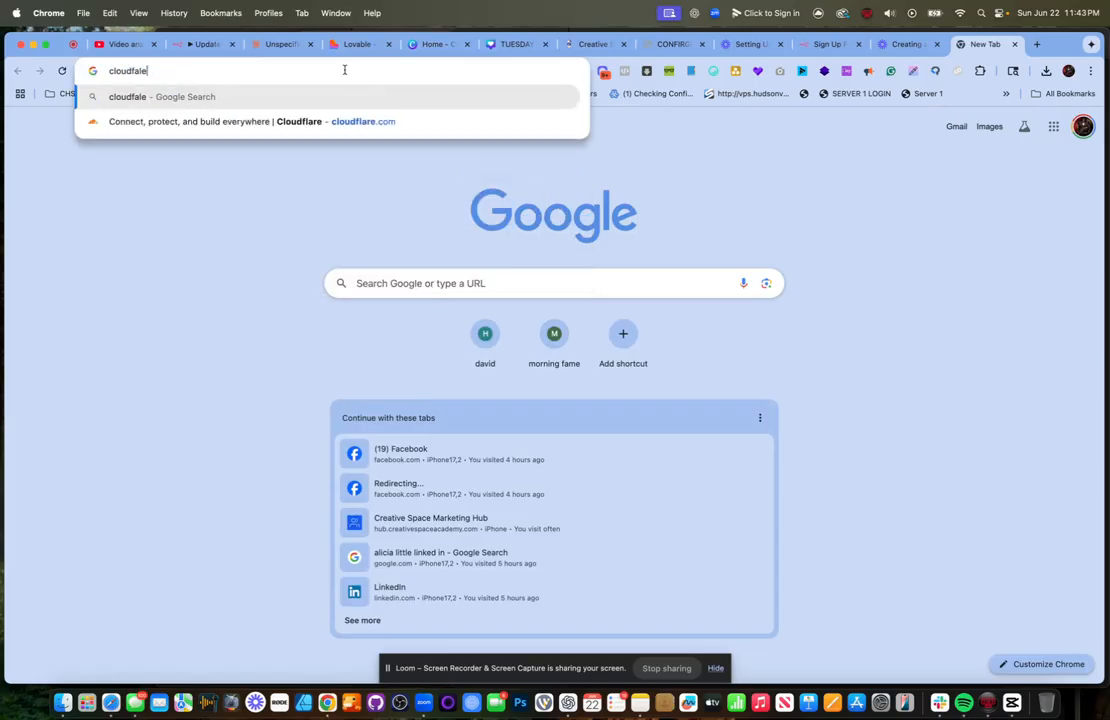
key(BackSpace)
key(BackSpace)
key(BackSpace)
key(BackSpace)
key(BackSpace)
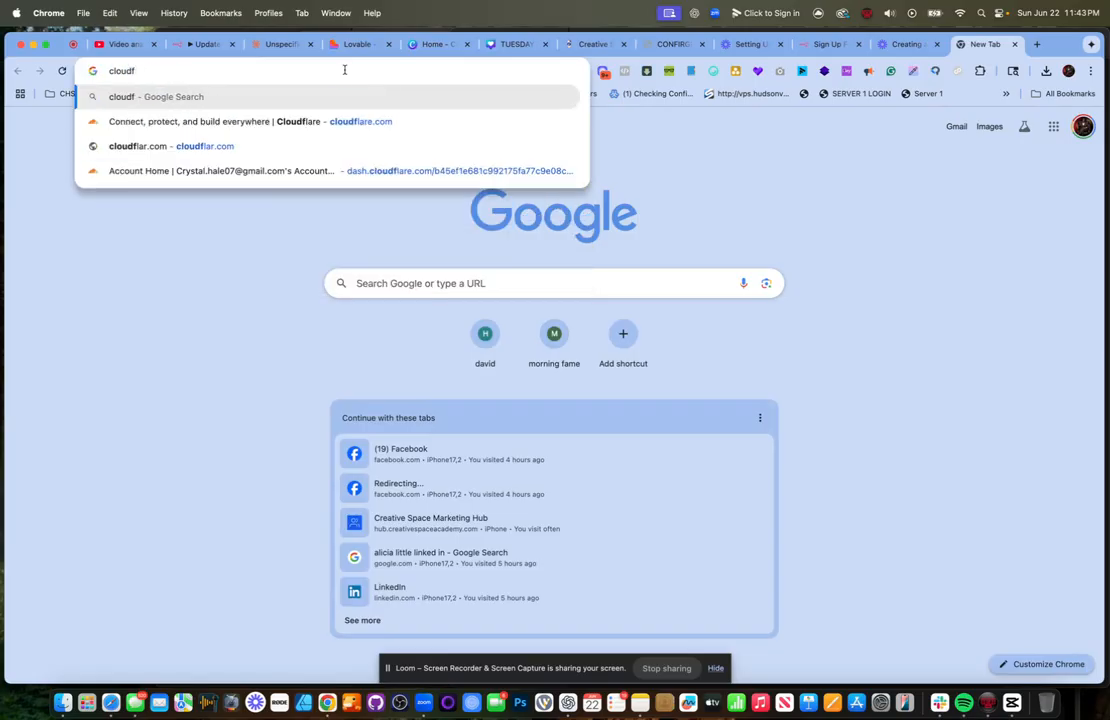
text(lare.com)
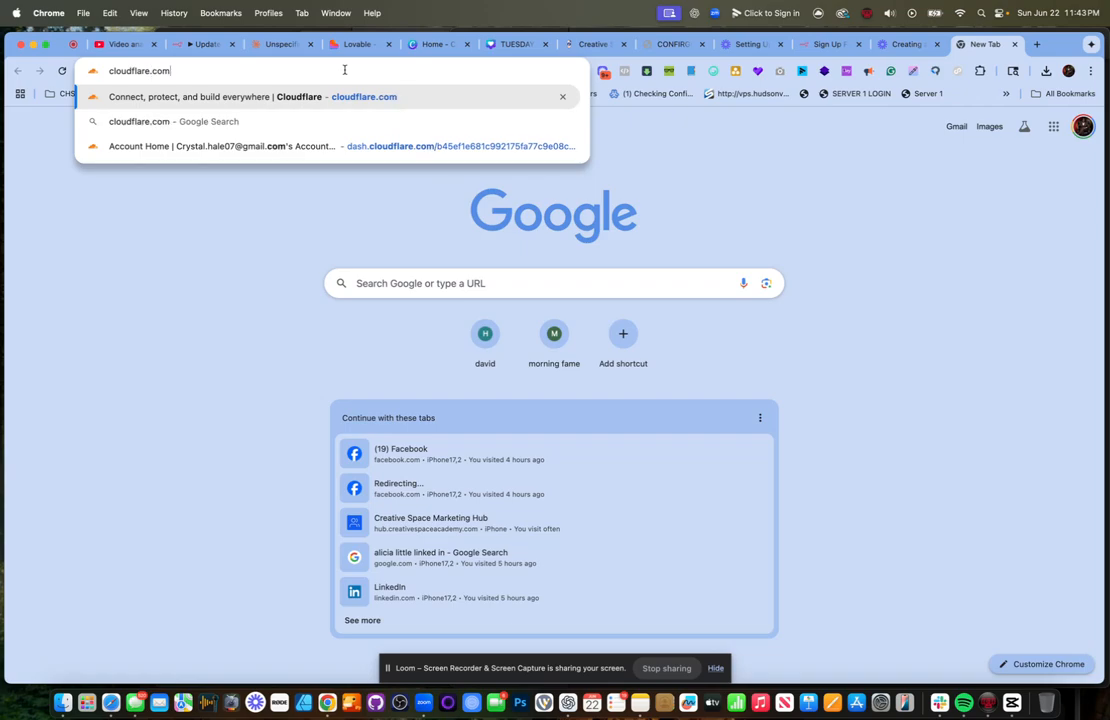
key(Return)
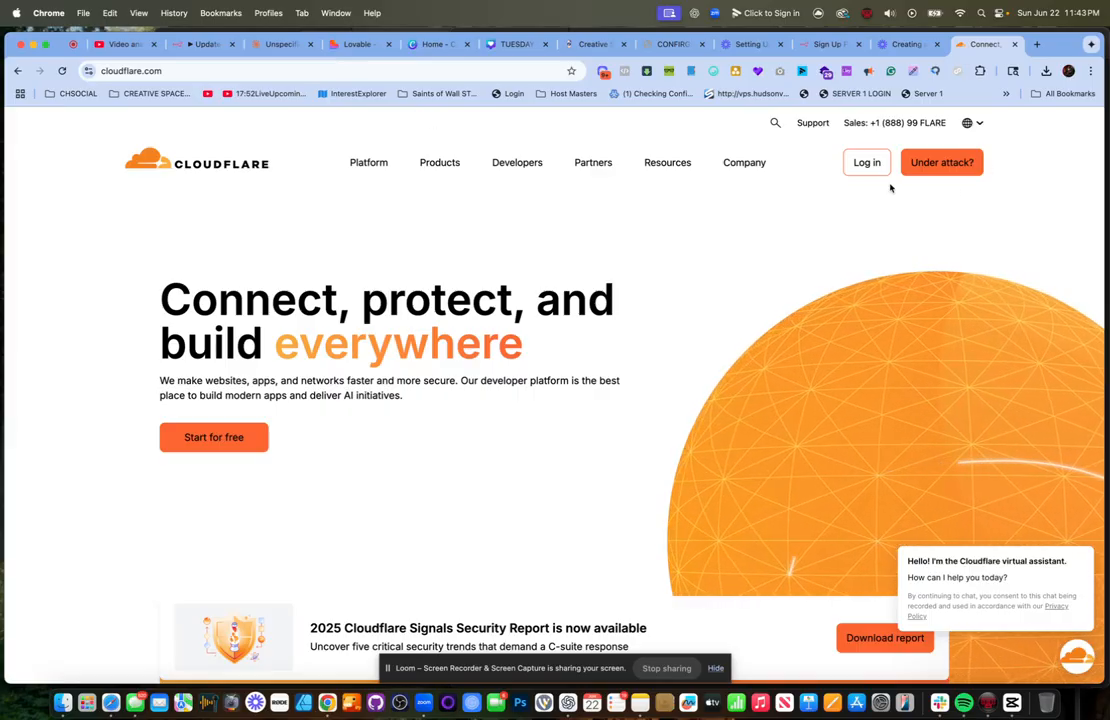
Sign in to the Cloudflare dashboard and view the first account's registered domains
click(867, 164)
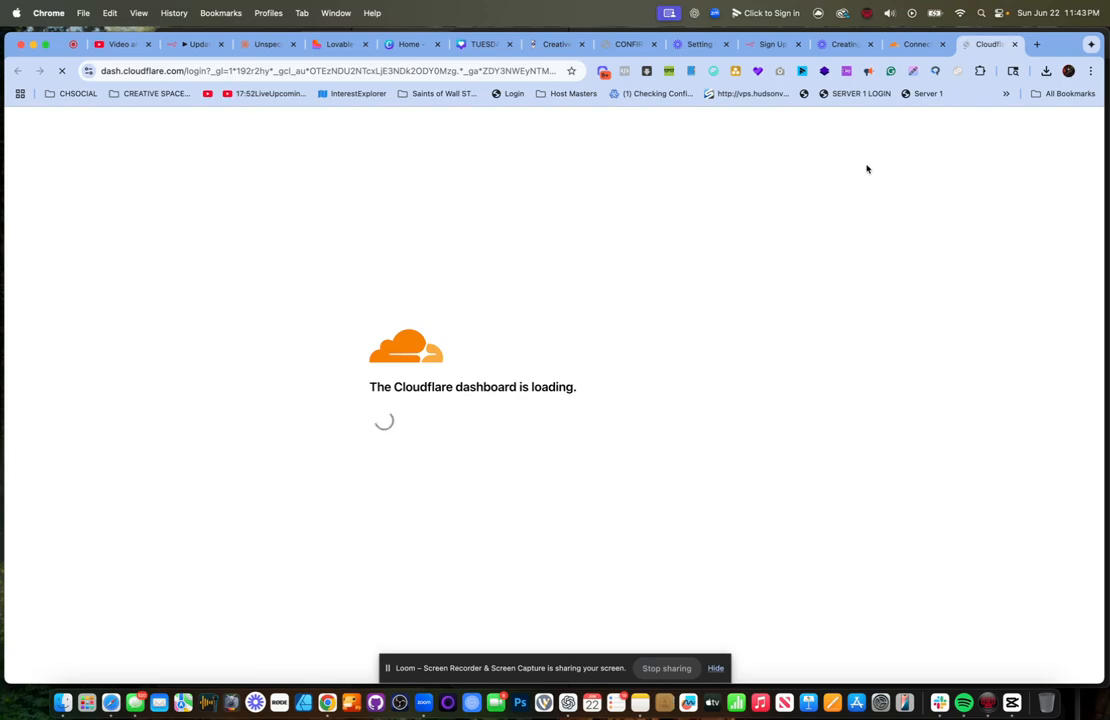
drag(251, 208, 171, 467)
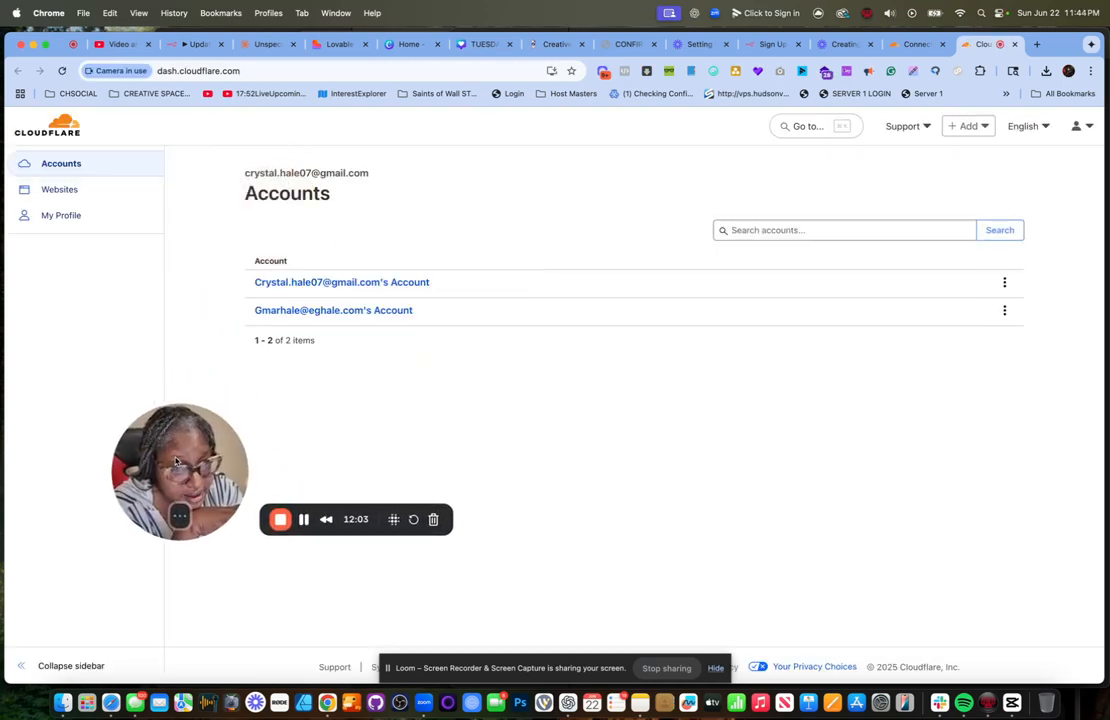
click(318, 283)
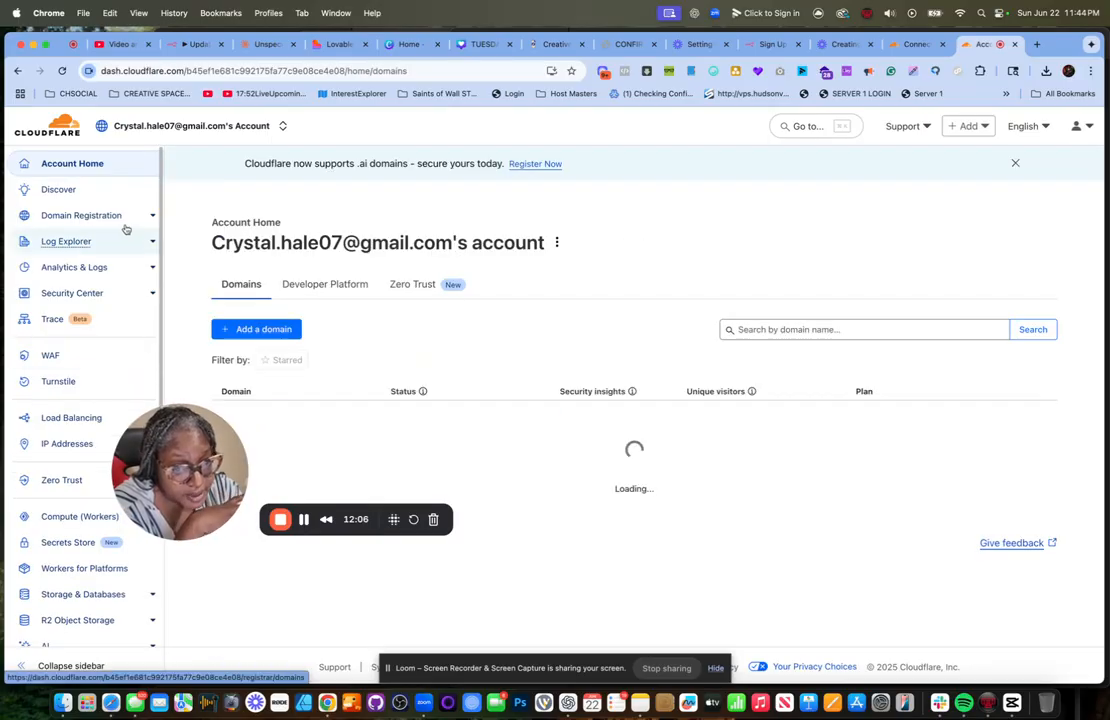
click(110, 216)
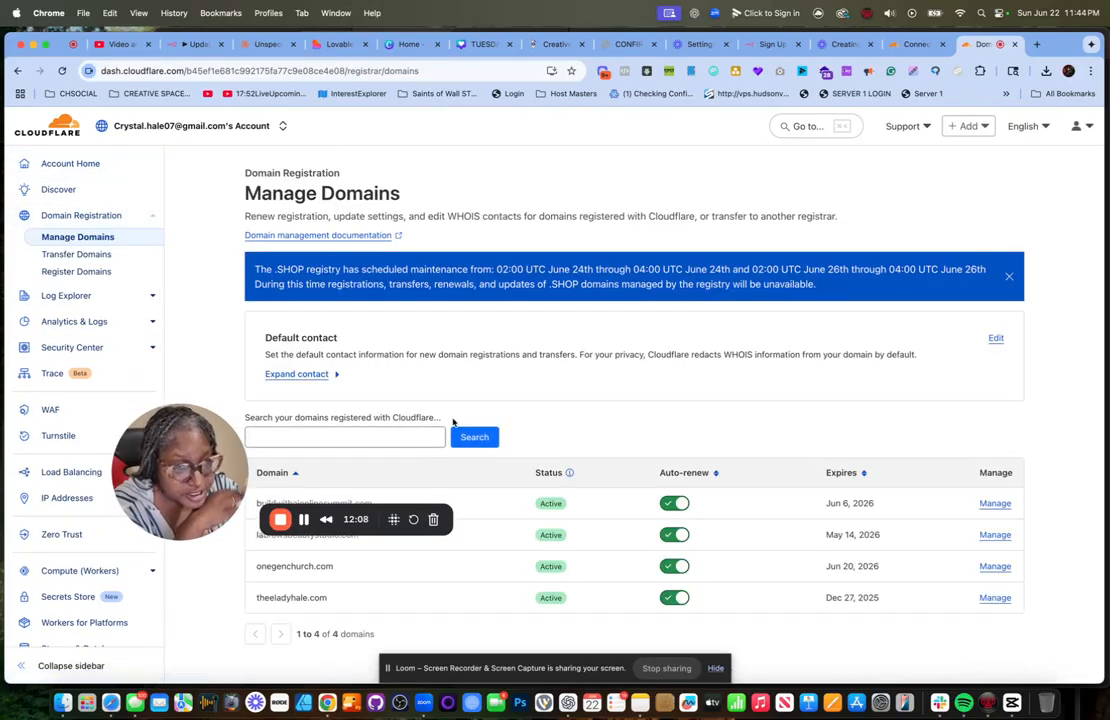
drag(206, 476, 327, 549)
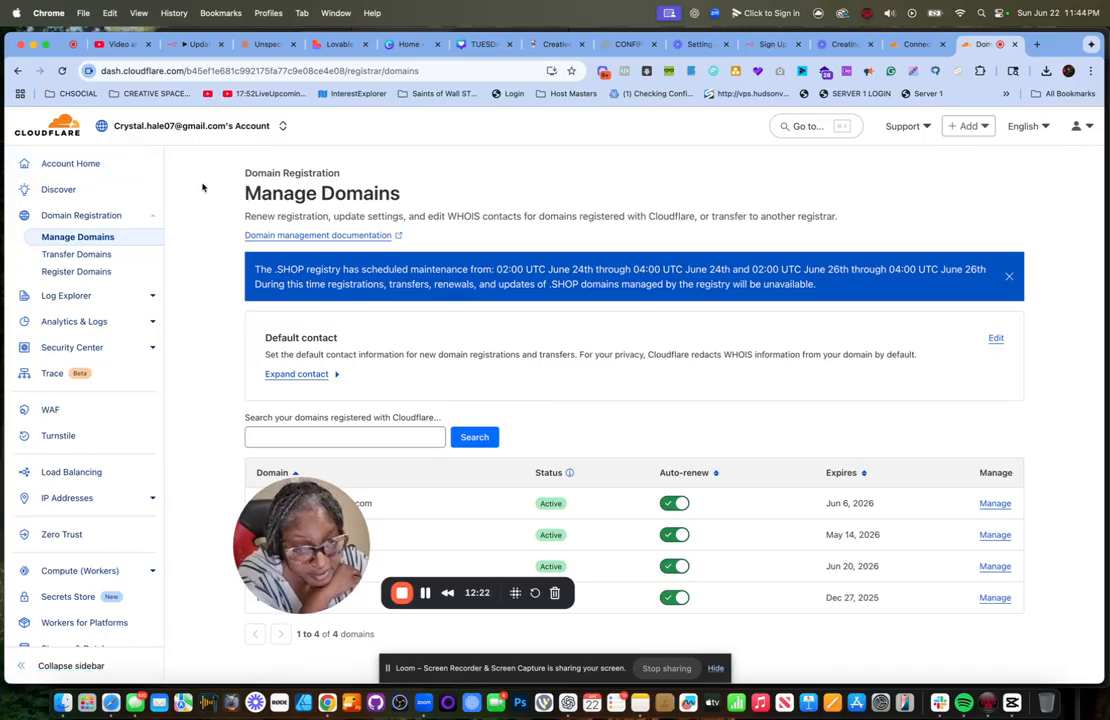
Look at the add-domain page, return to registered domains, and close the Manage Domains tab
click(93, 169)
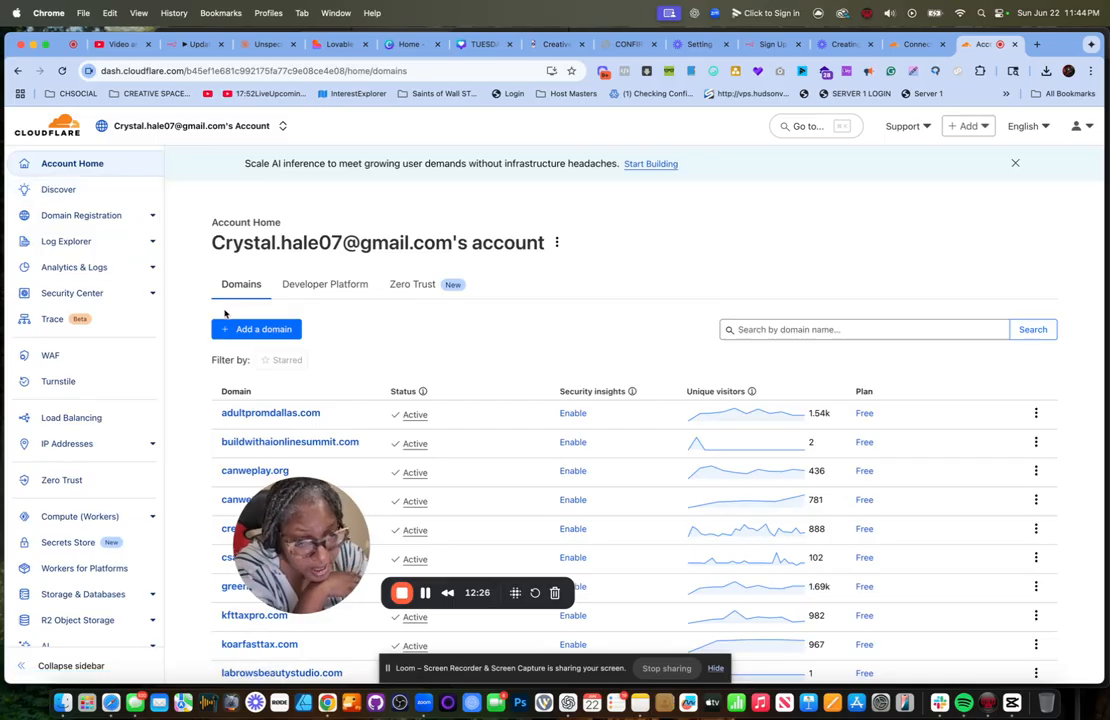
click(232, 330)
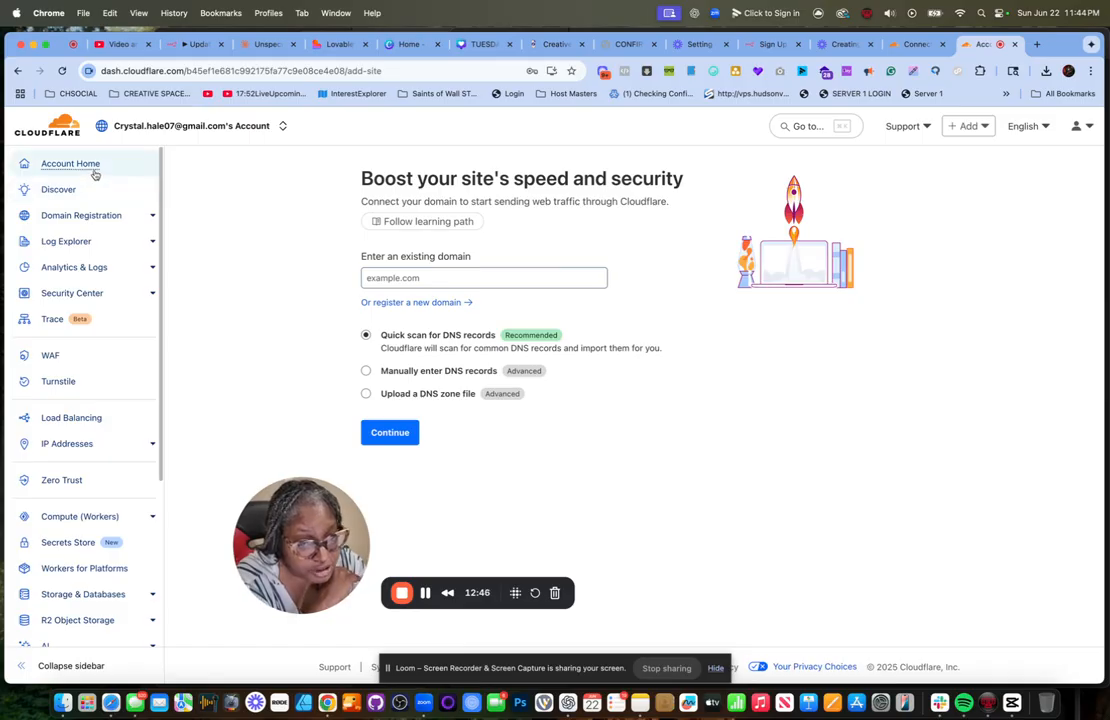
click(102, 215)
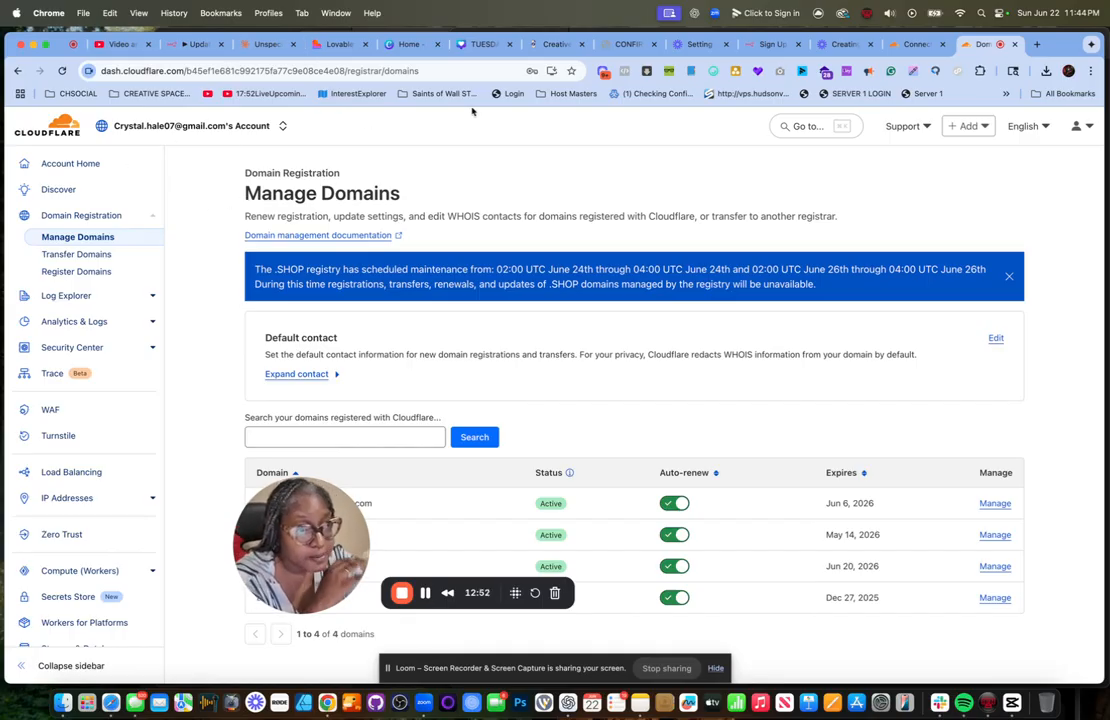
click(1013, 45)
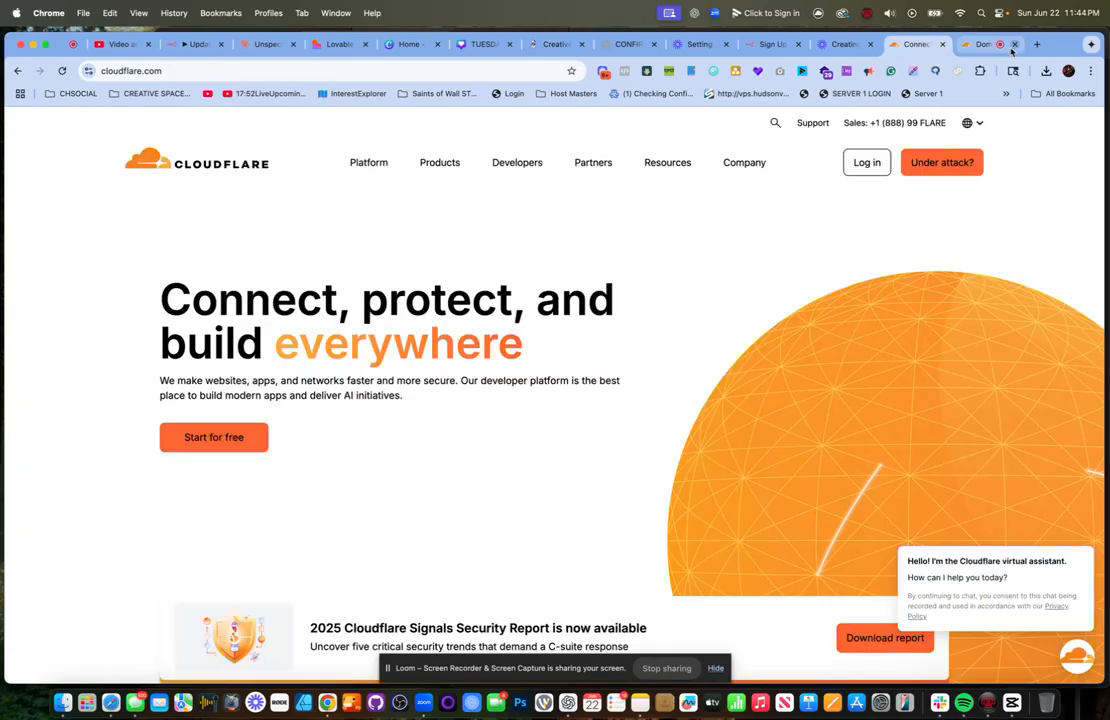
Back in the Lovable editor, start connecting an existing domain from Custom domains and continue
click(1013, 45)
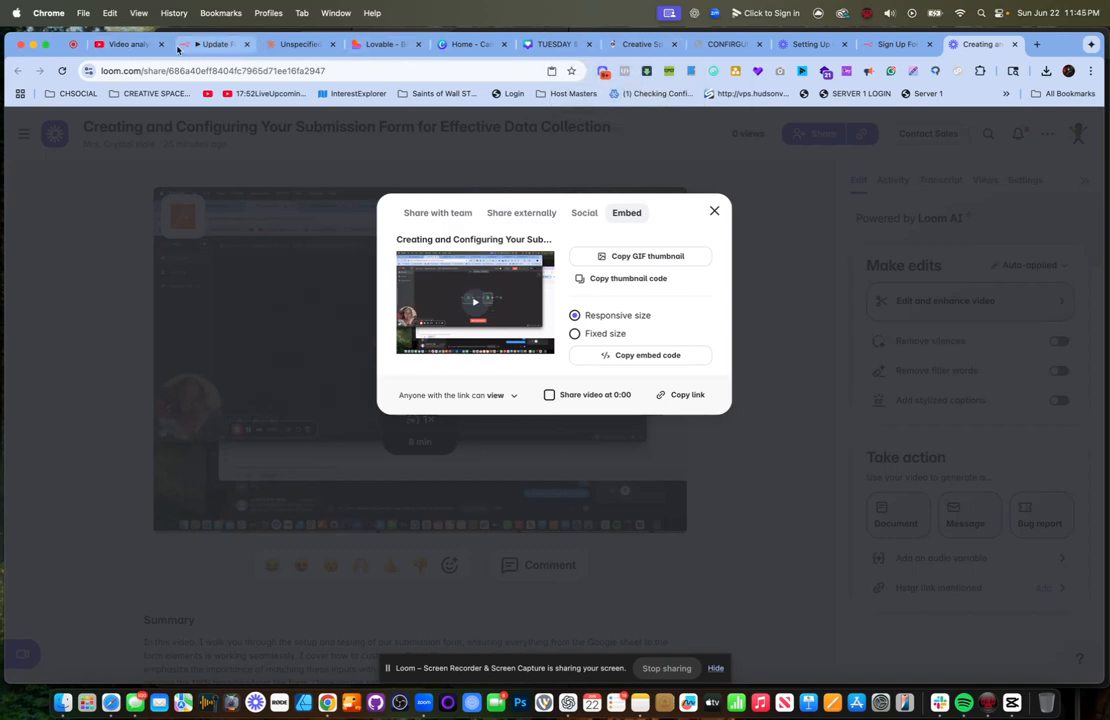
click(210, 46)
click(297, 46)
click(353, 52)
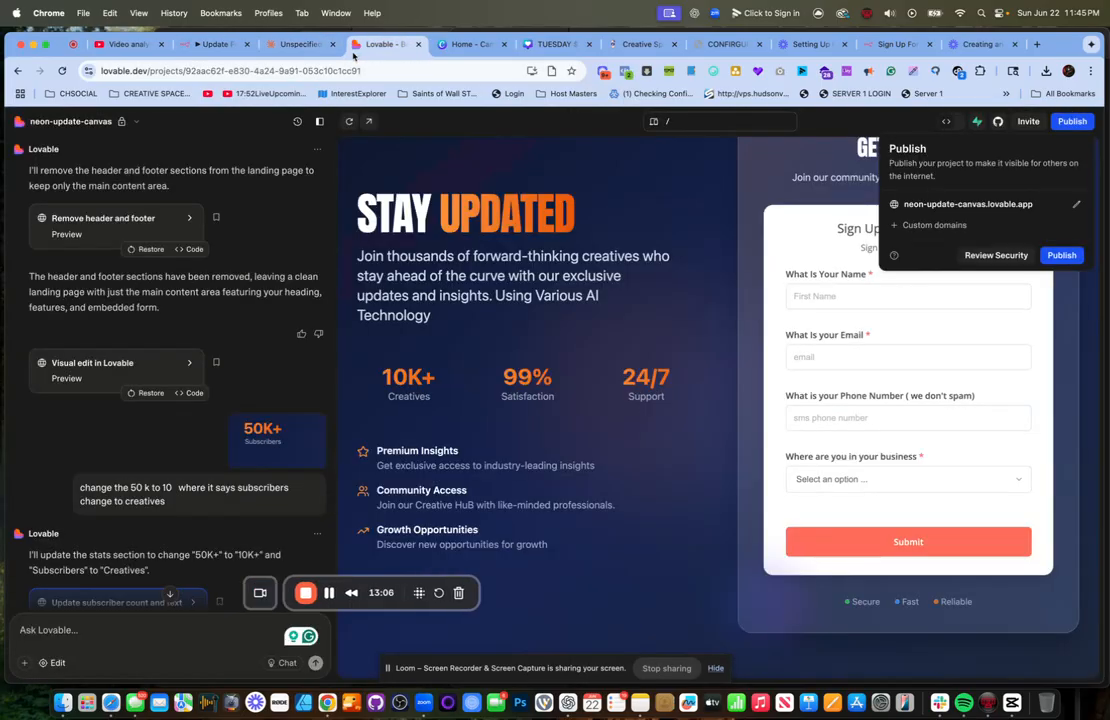
click(928, 225)
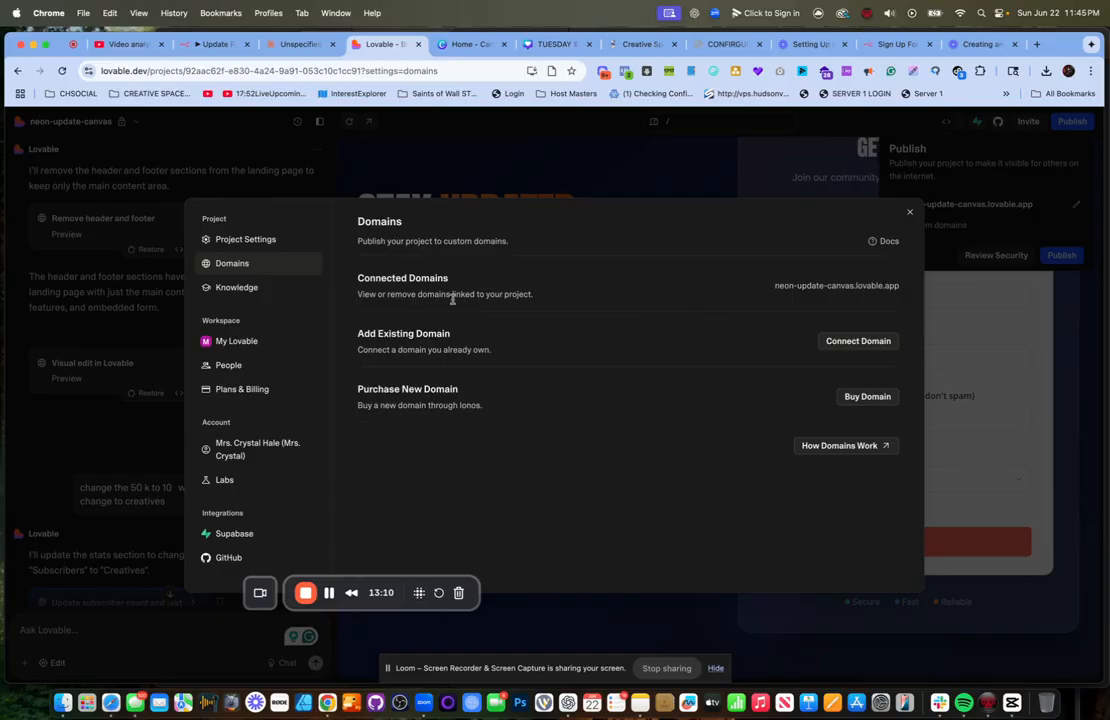
click(836, 342)
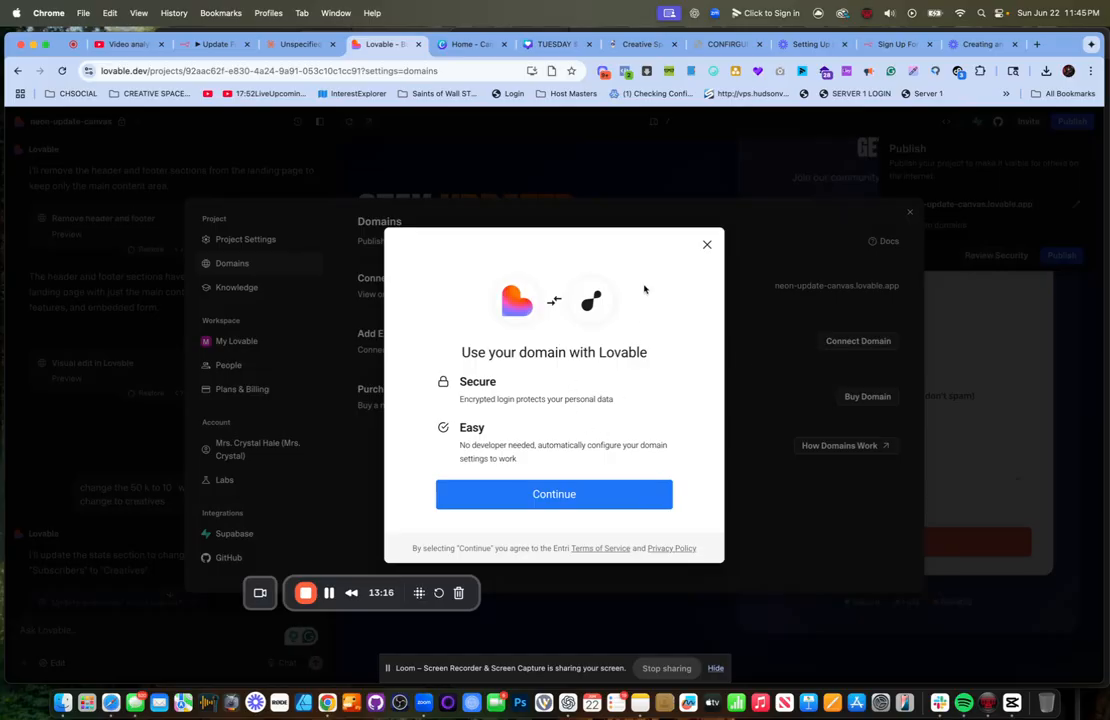
click(553, 495)
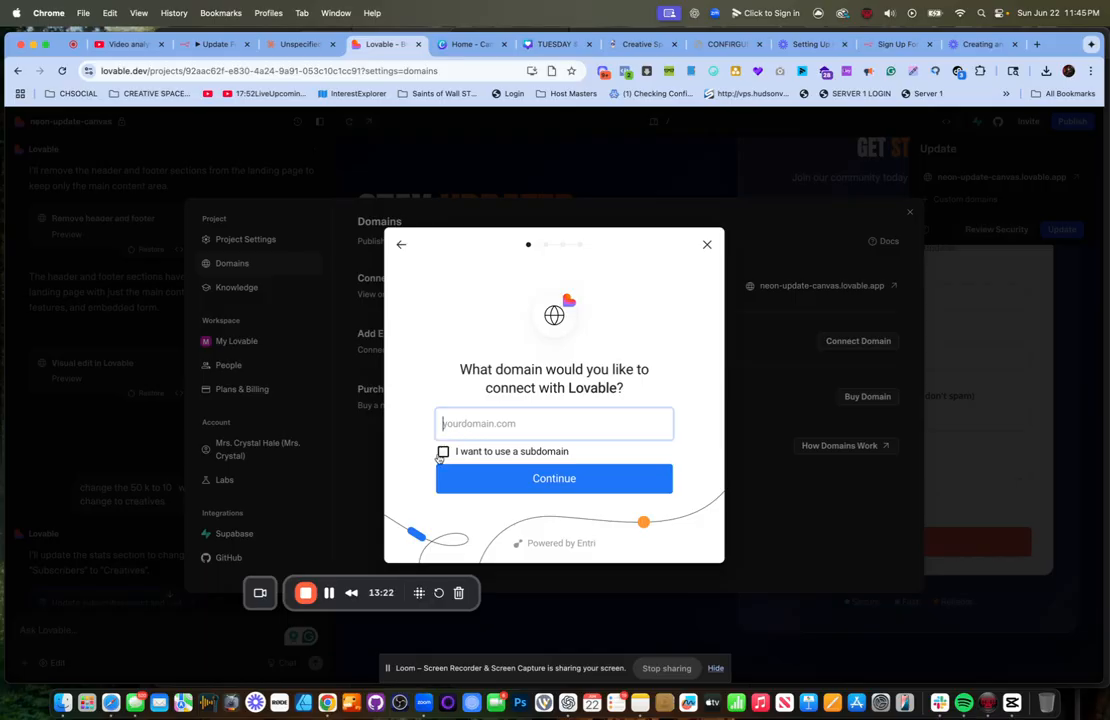
Enter subdomain 'updates' on root domain xautimarketingai.com and submit it for analysis
click(442, 454)
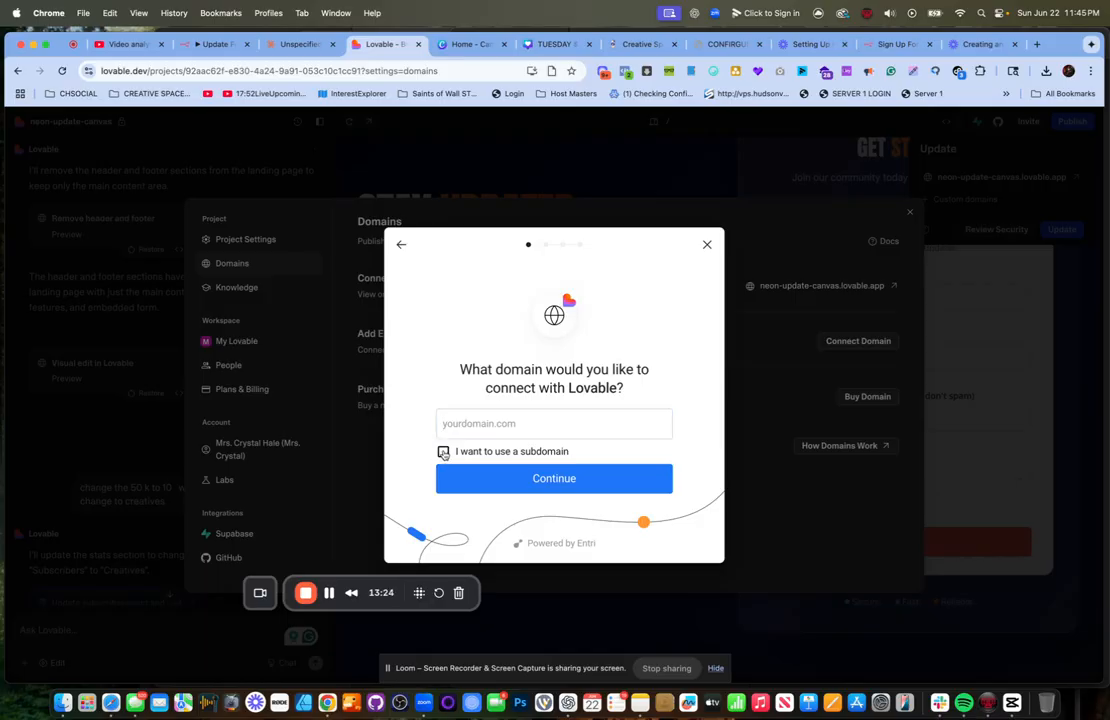
click(502, 424)
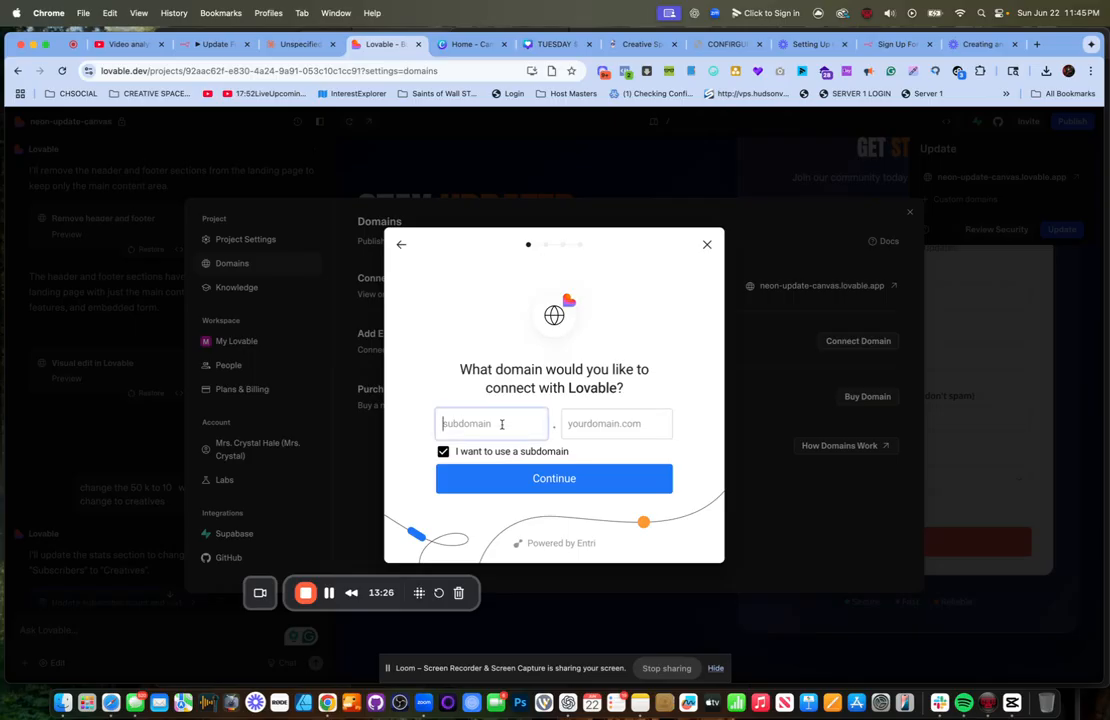
text(updates)
click(603, 426)
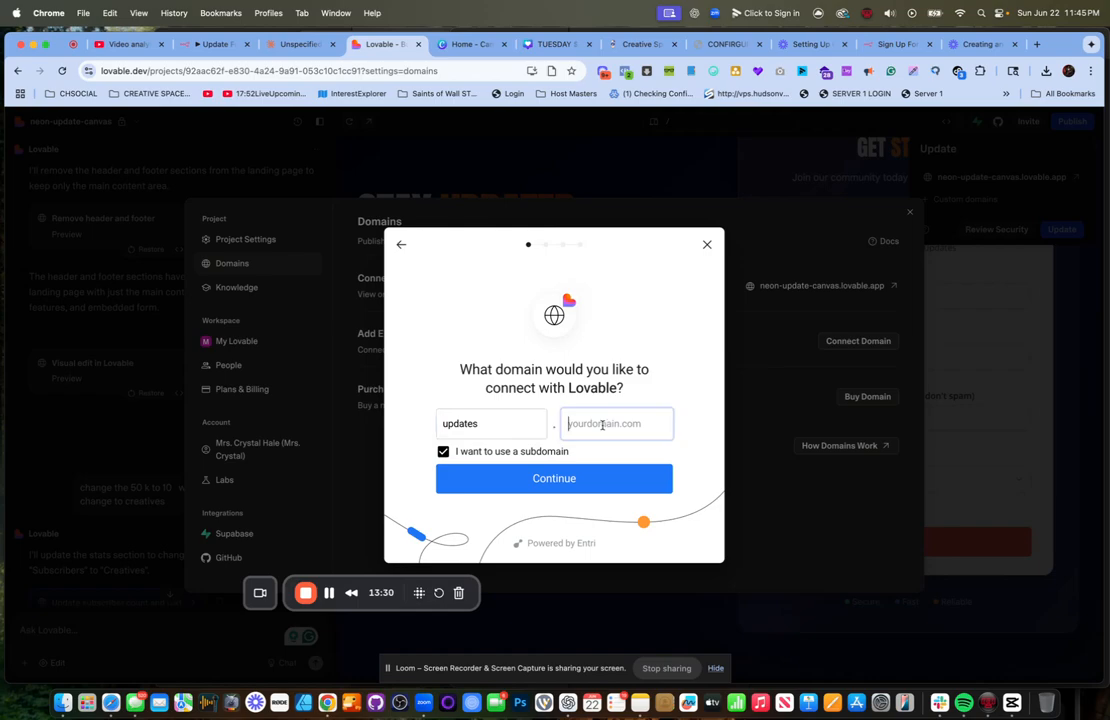
text(xautimarketingai.com)
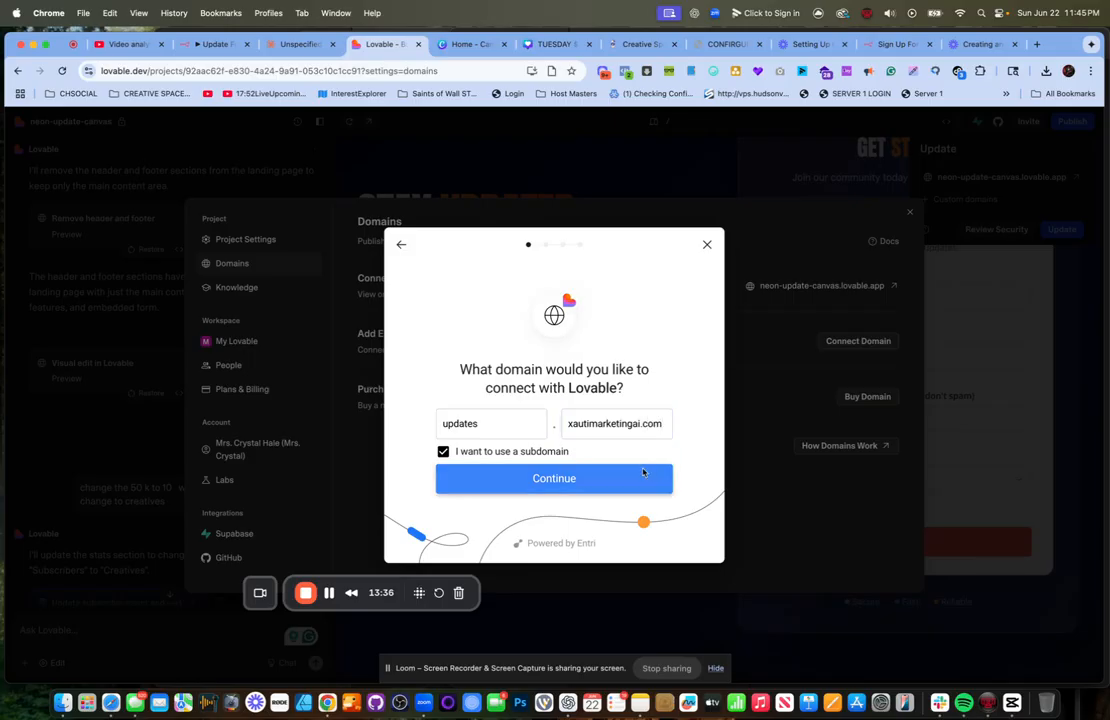
click(641, 471)
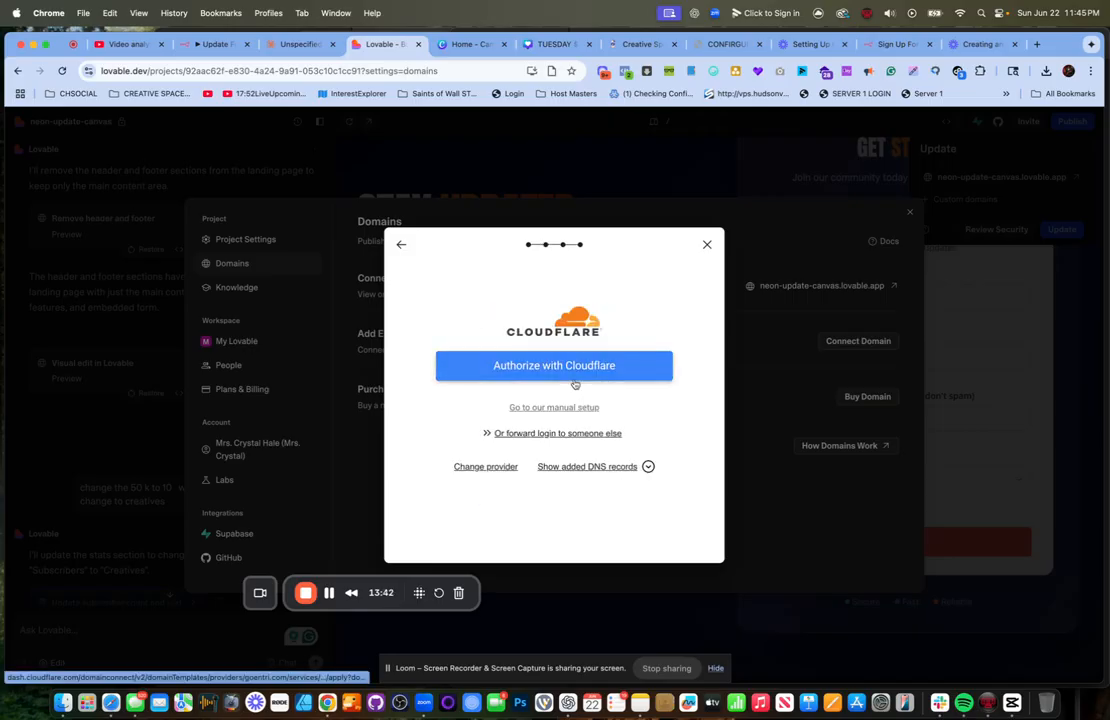
Authorize Cloudflare to add the updates A record, copy the configured domain, and finish setup
click(575, 376)
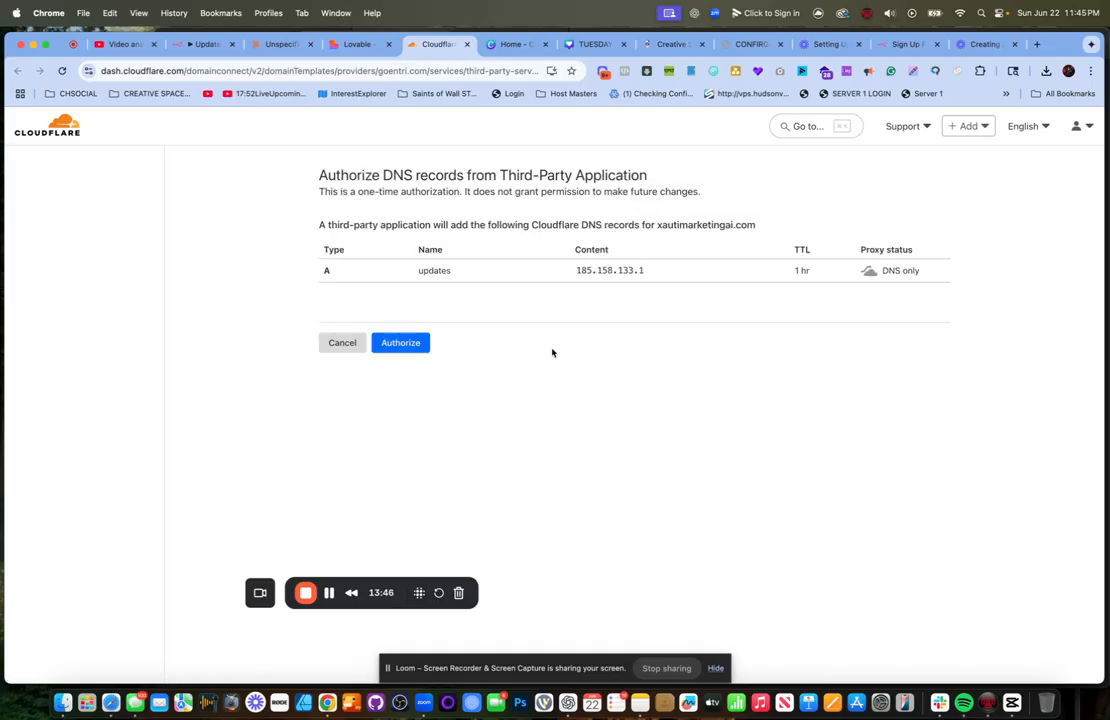
click(395, 345)
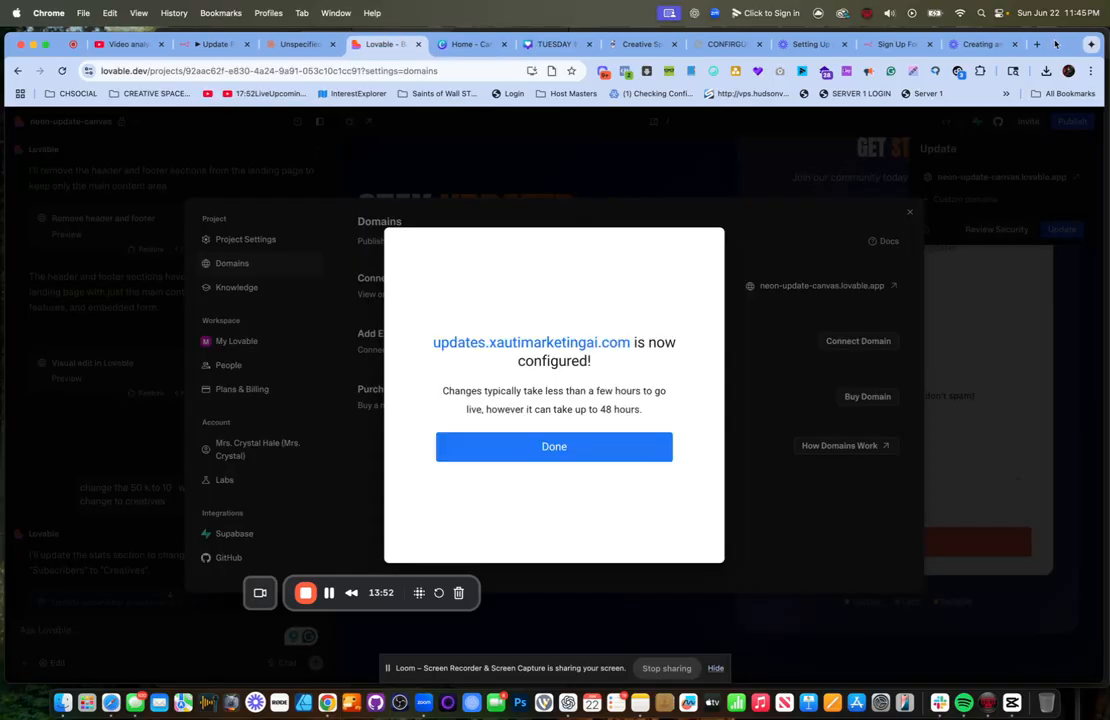
drag(433, 389, 634, 390)
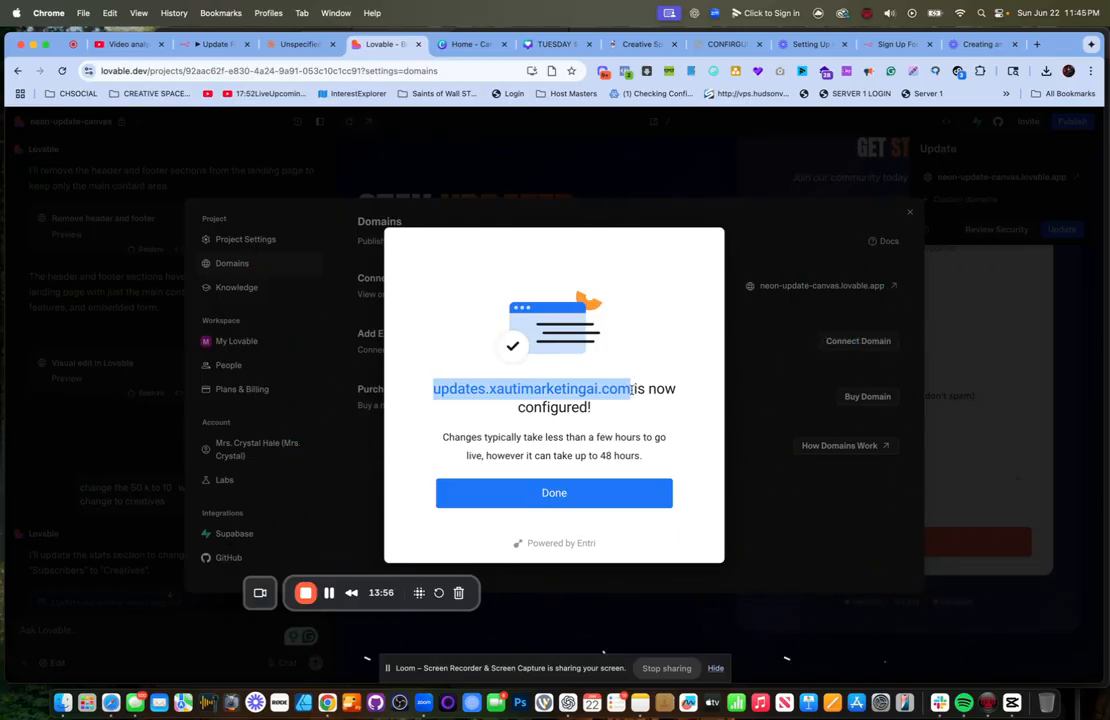
key(super+c)
click(503, 496)
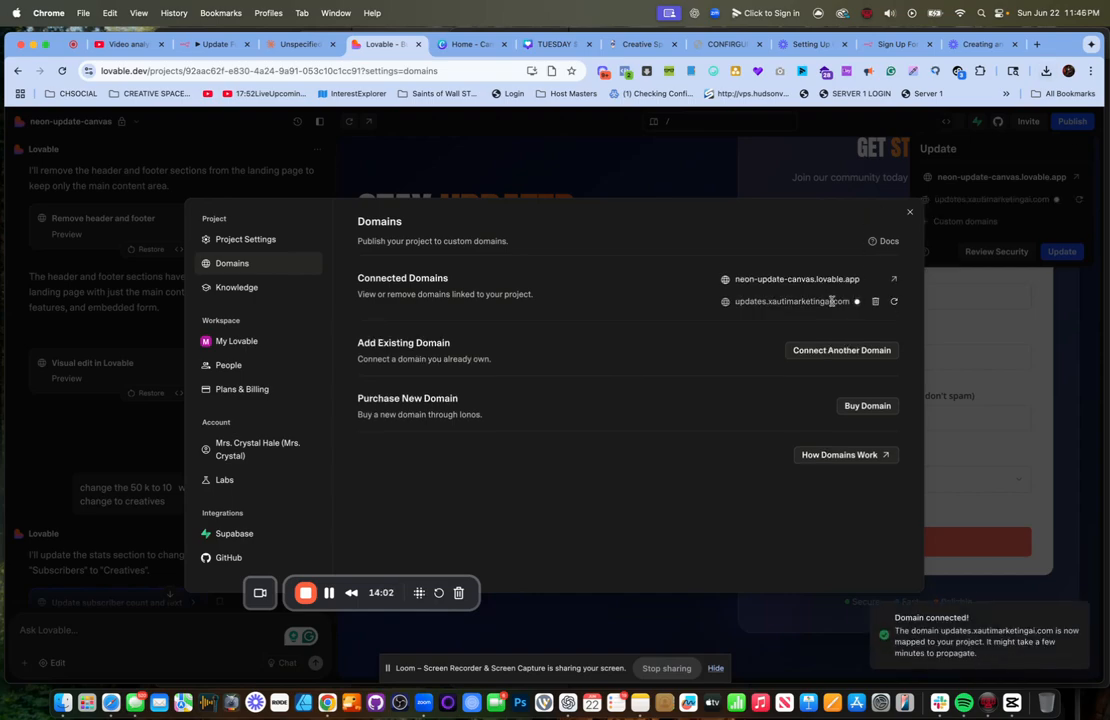
click(909, 212)
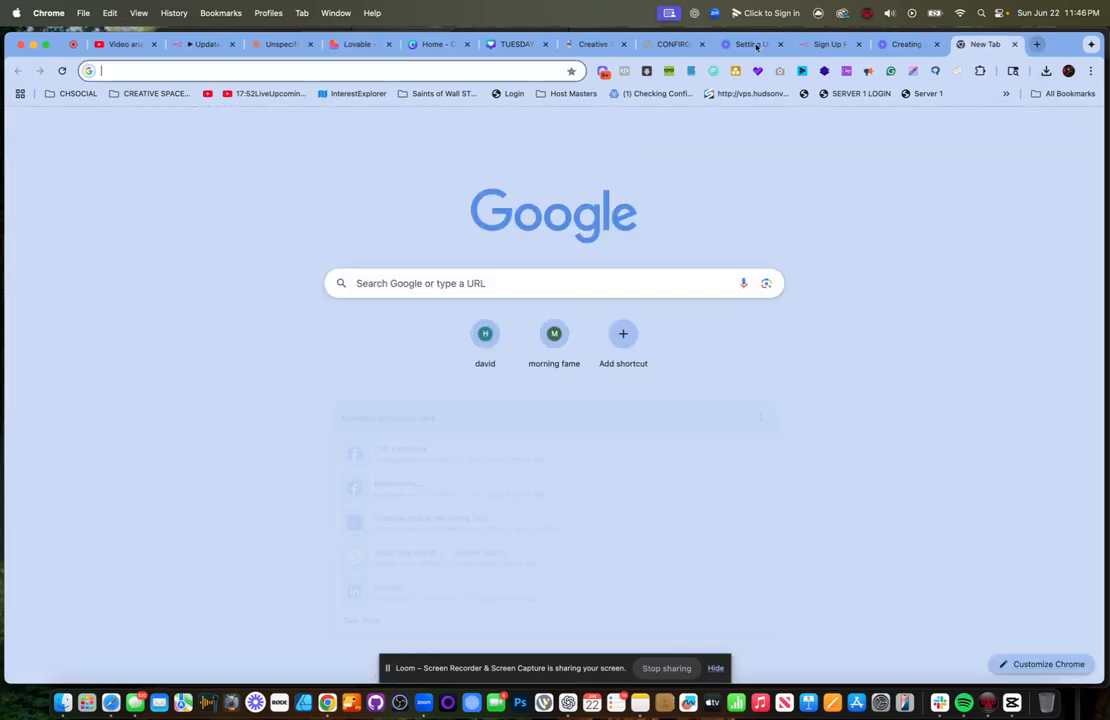
Try the new subdomain (DNS error), then open the live neon-update-canvas.lovable.app page instead
key(super+t)
click(336, 72)
key(super+v)
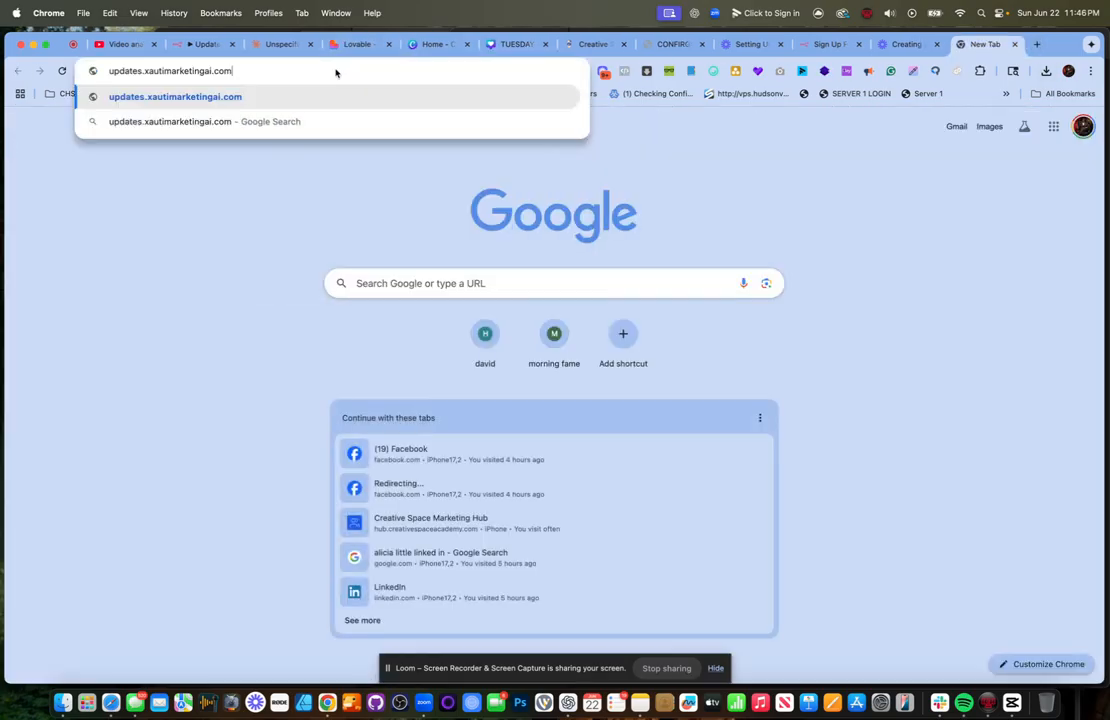
key(Return)
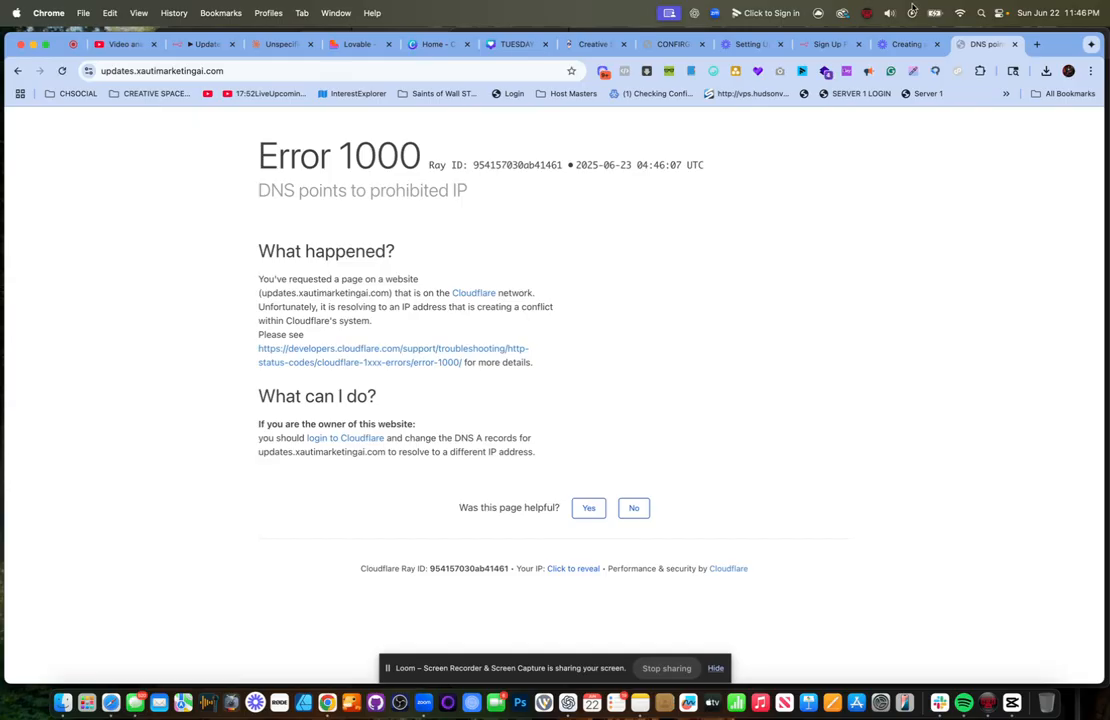
key(super+w)
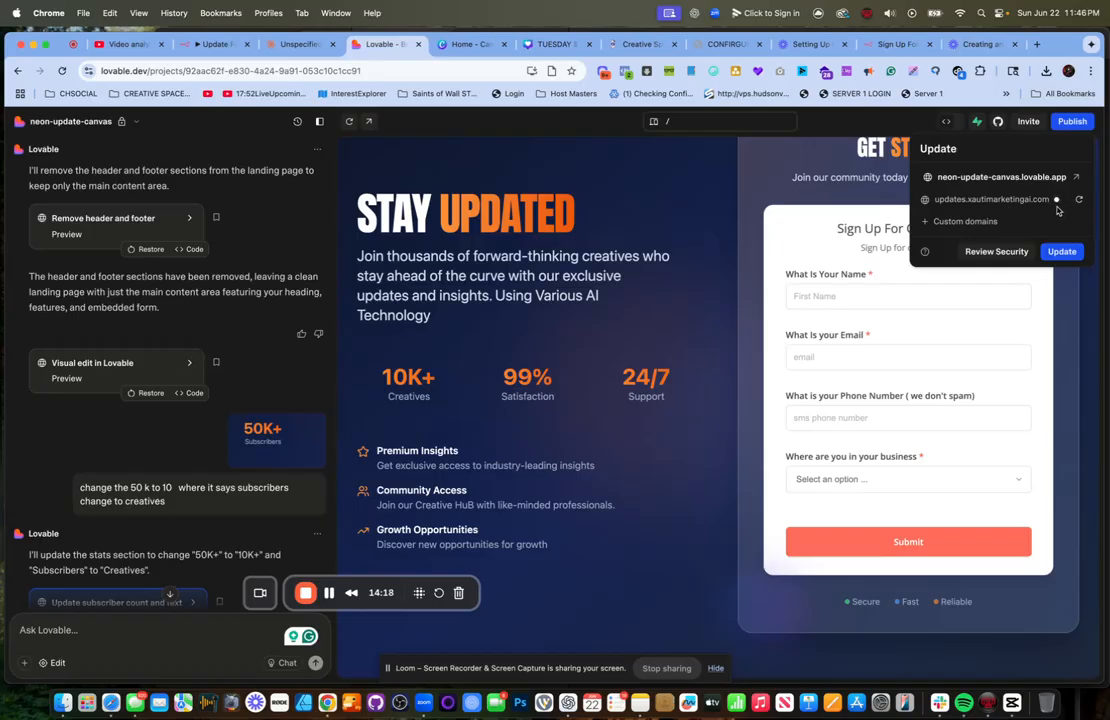
click(989, 178)
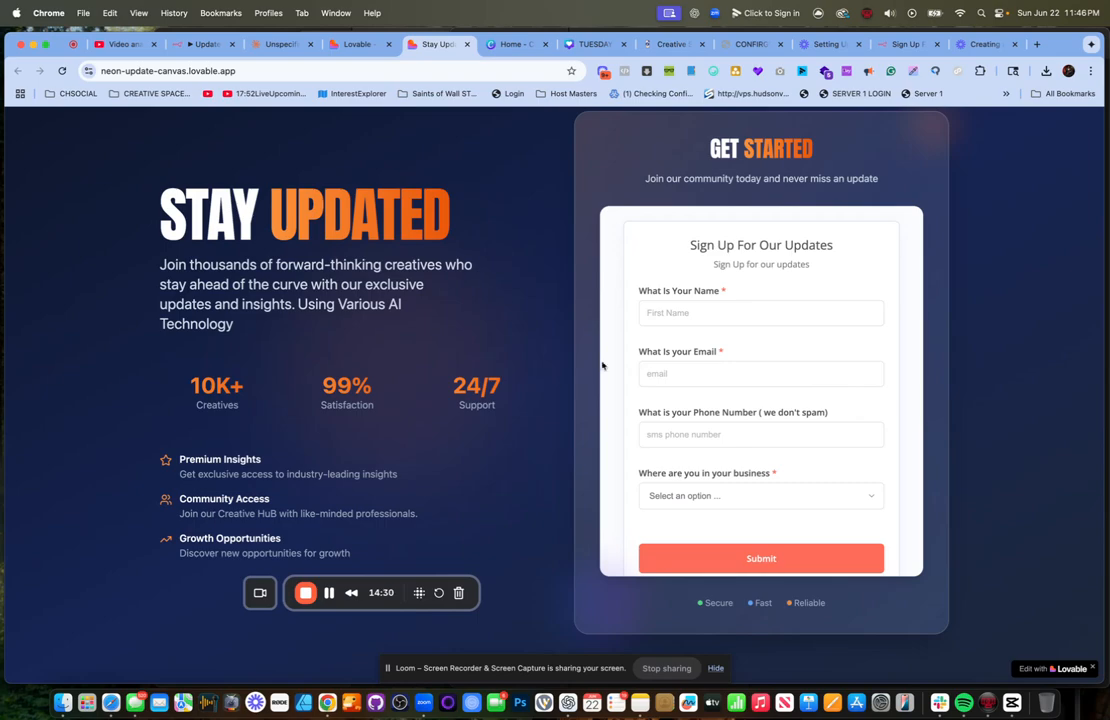
scroll(660, 352, down, 1)
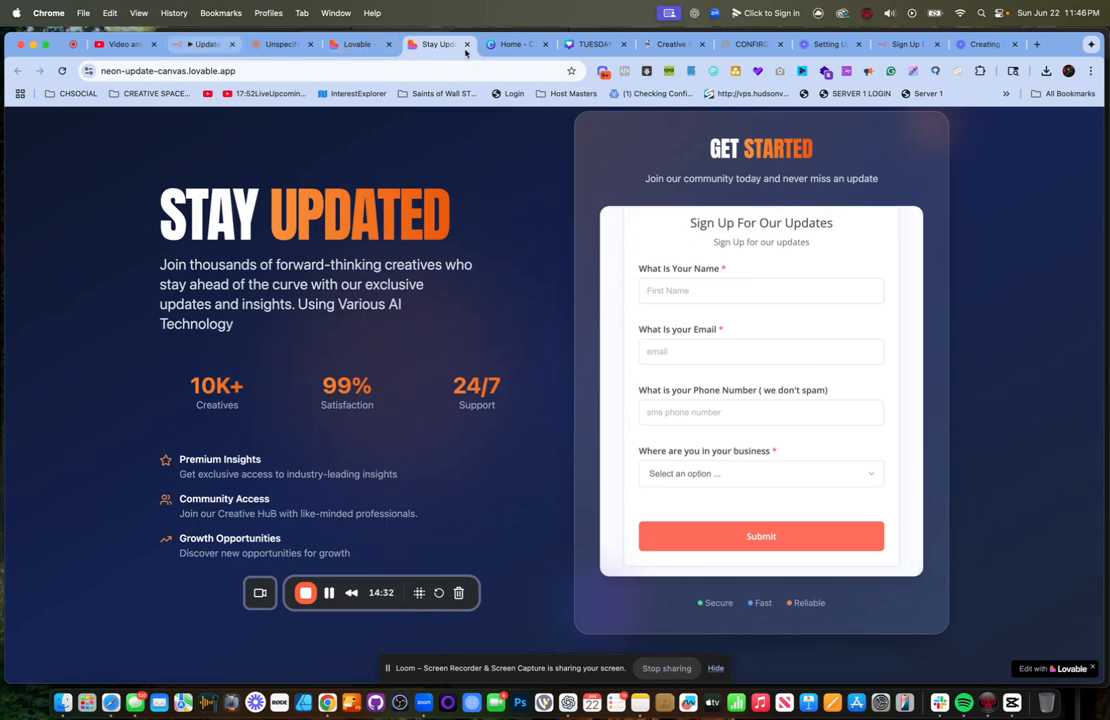
Copy updates.xautimarketingai.com from Lovable and load it in another browser tab
click(359, 45)
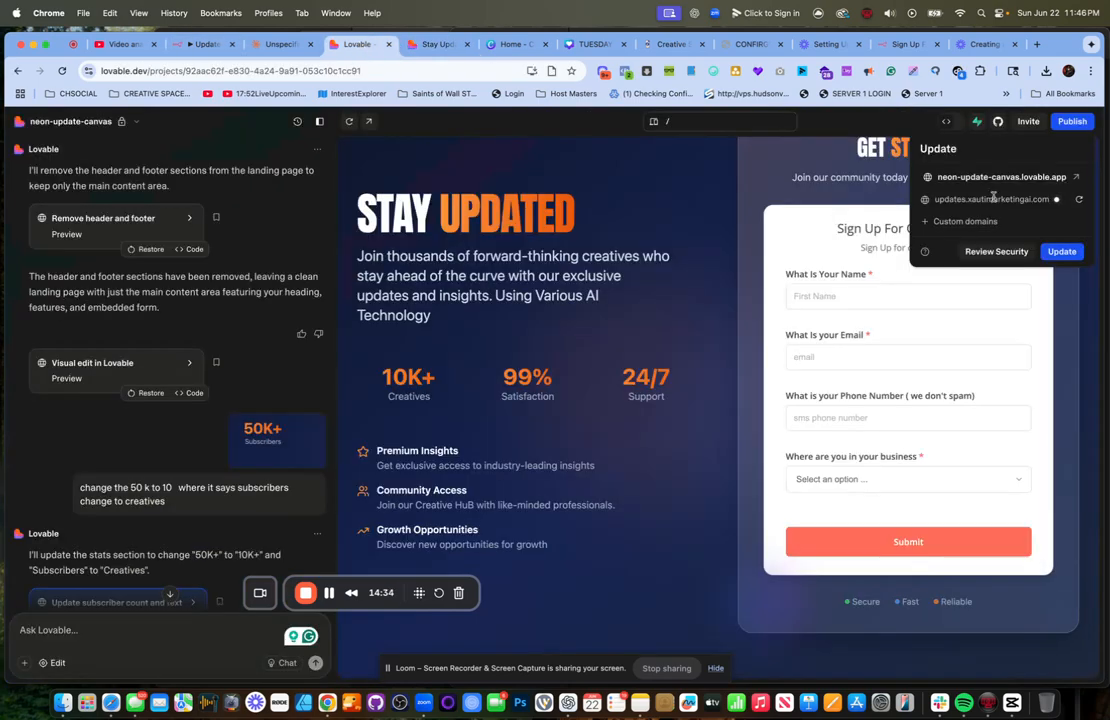
drag(936, 200, 1043, 201)
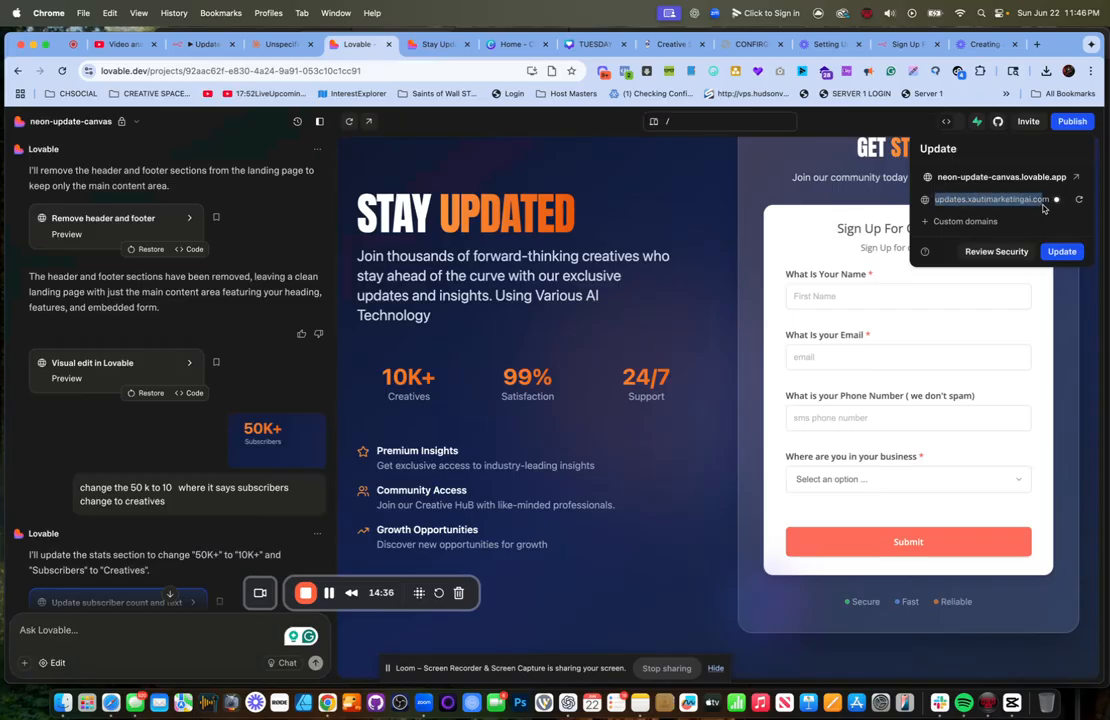
right_click(1043, 201)
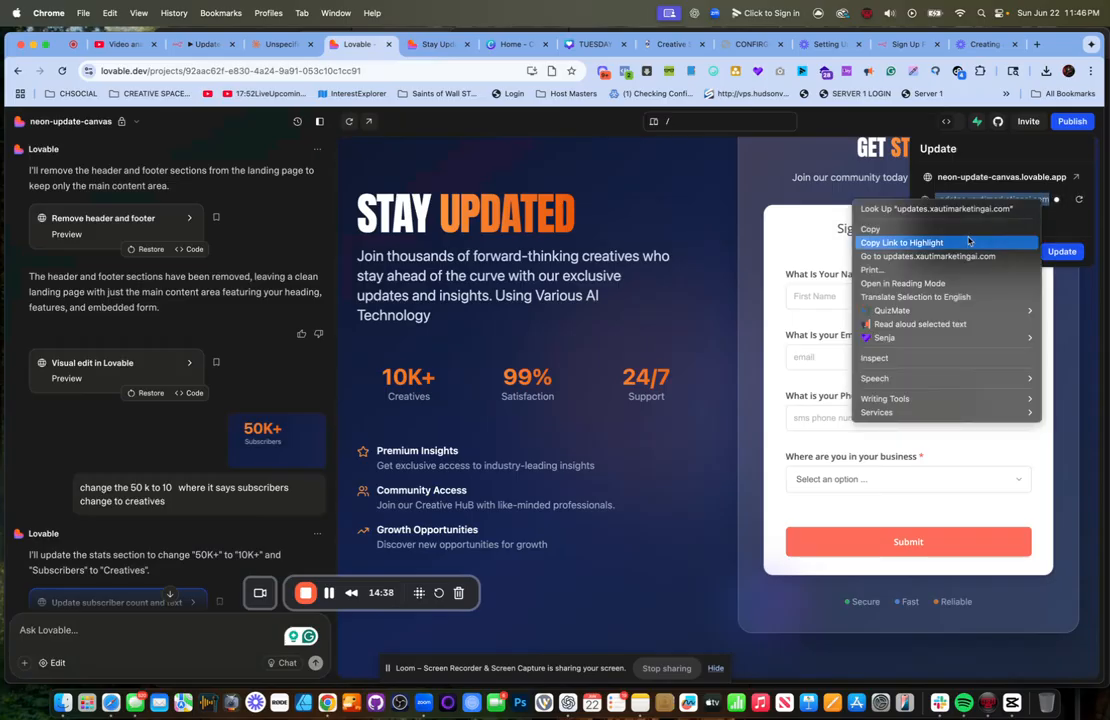
click(875, 226)
click(999, 44)
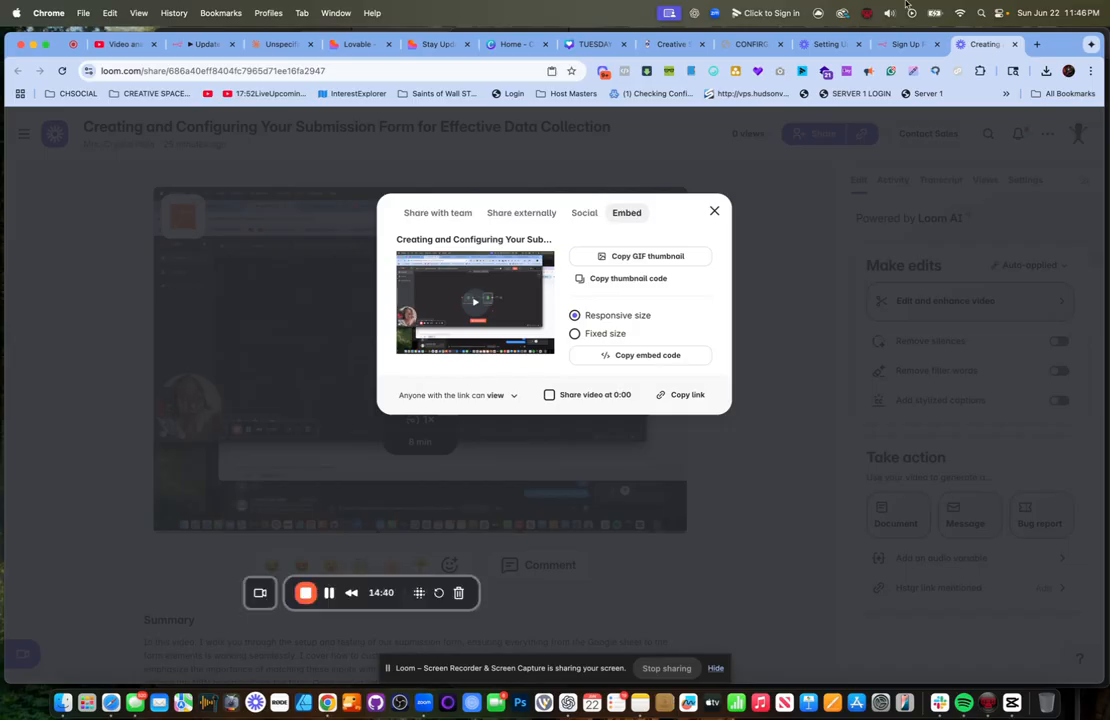
click(294, 70)
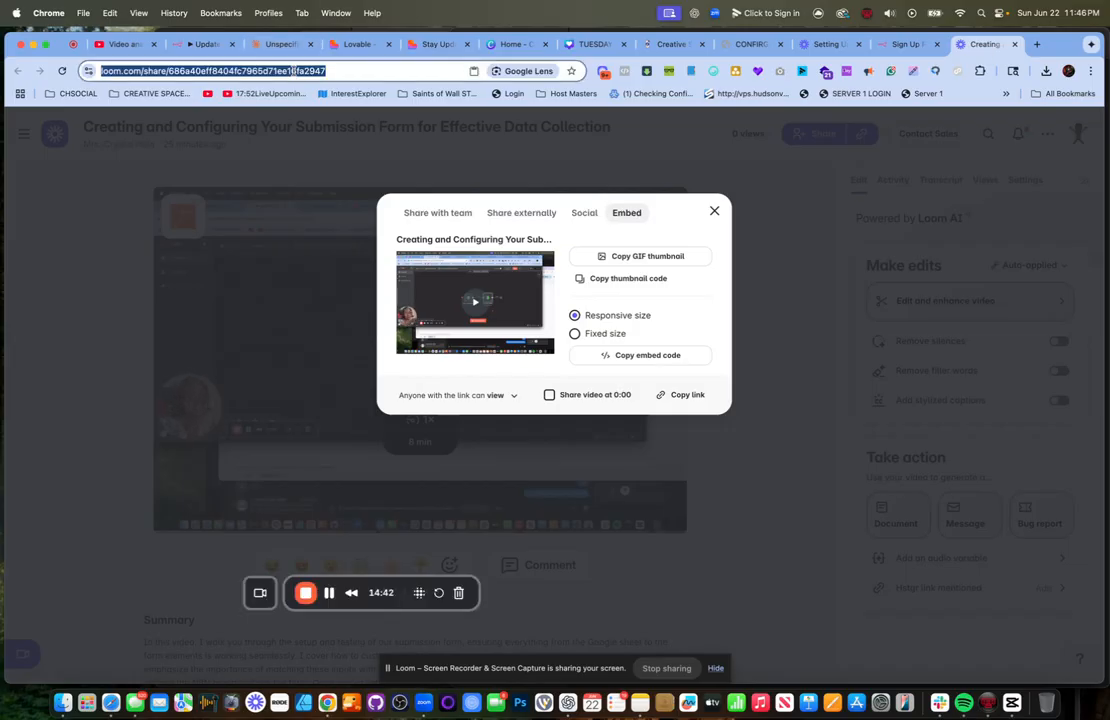
key(super+v)
key(Return)
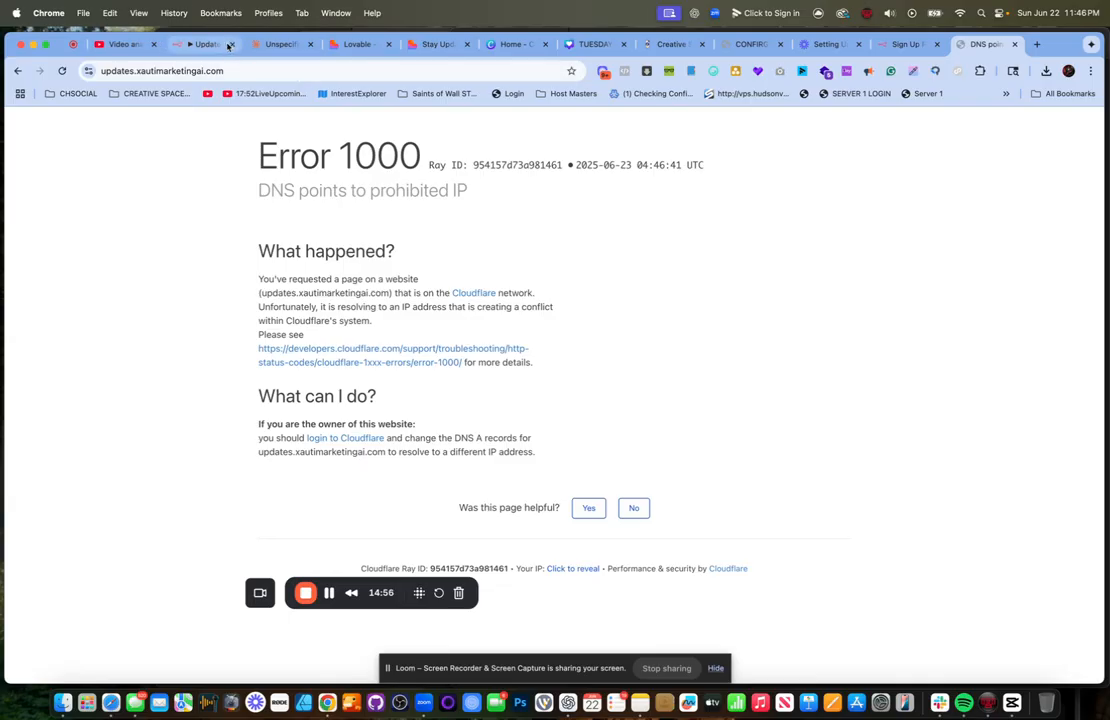
Check the n8n and published-page tabs, then open Lovable's custom domain settings
click(180, 44)
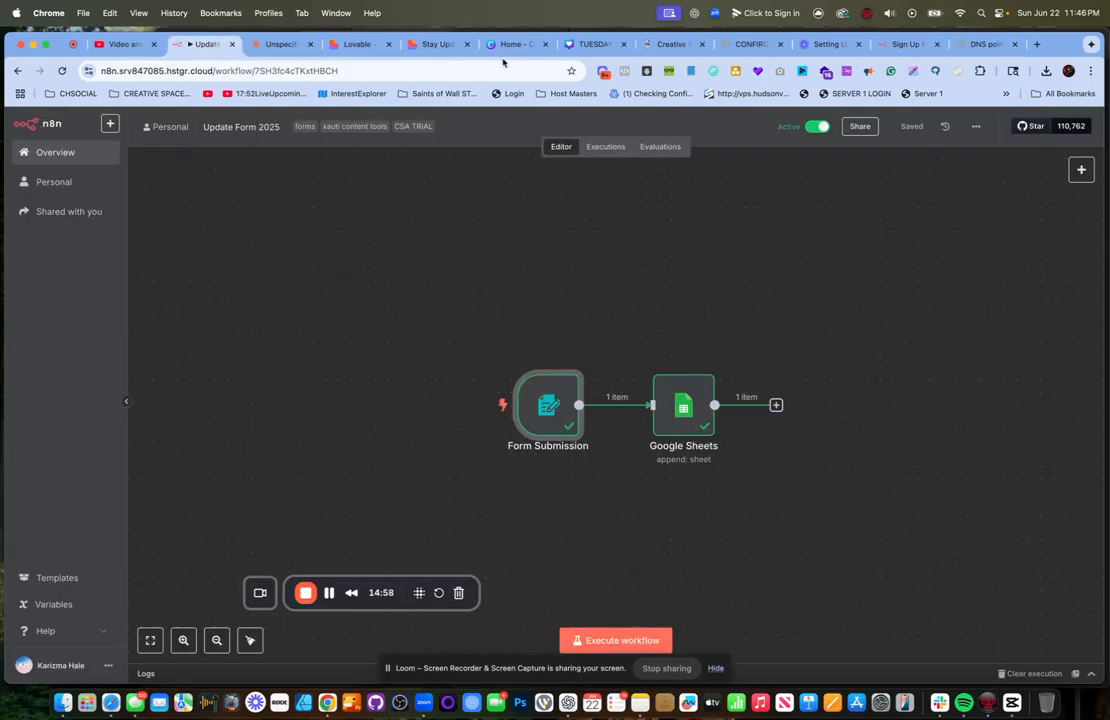
click(341, 45)
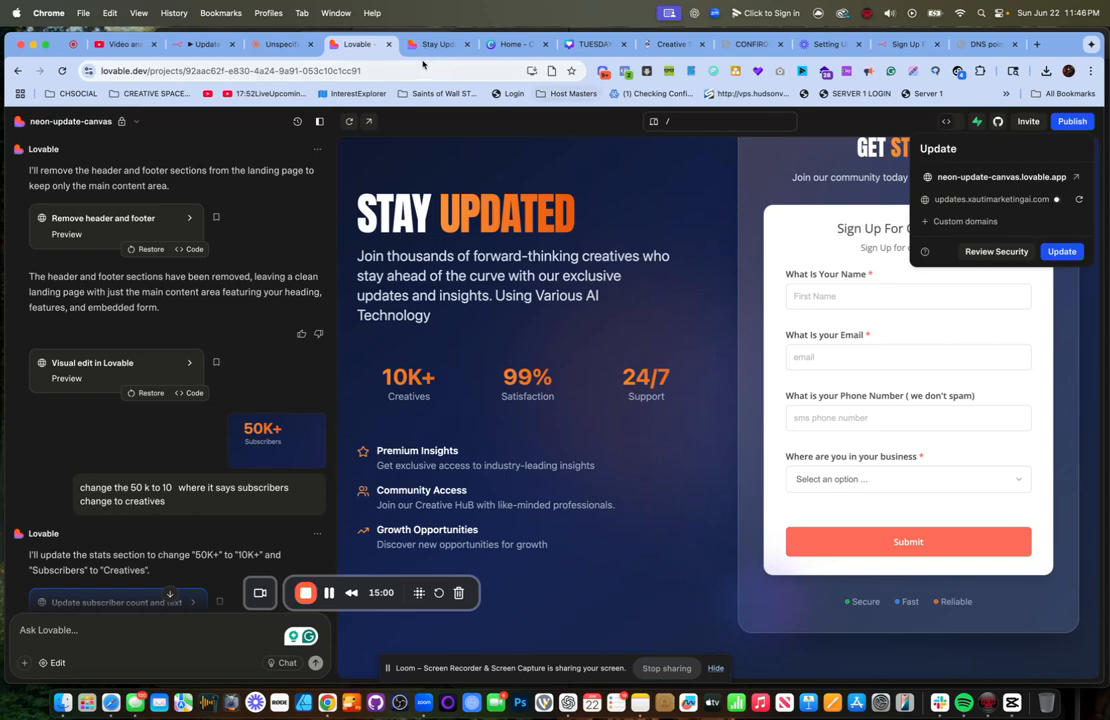
click(428, 50)
click(356, 45)
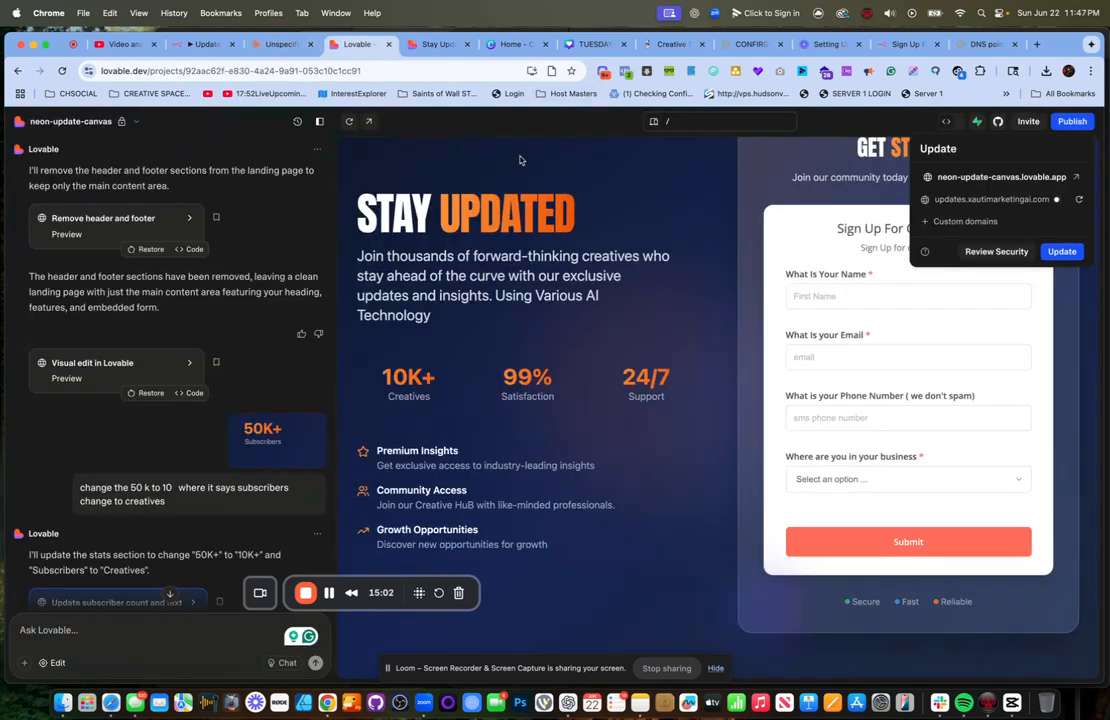
click(972, 222)
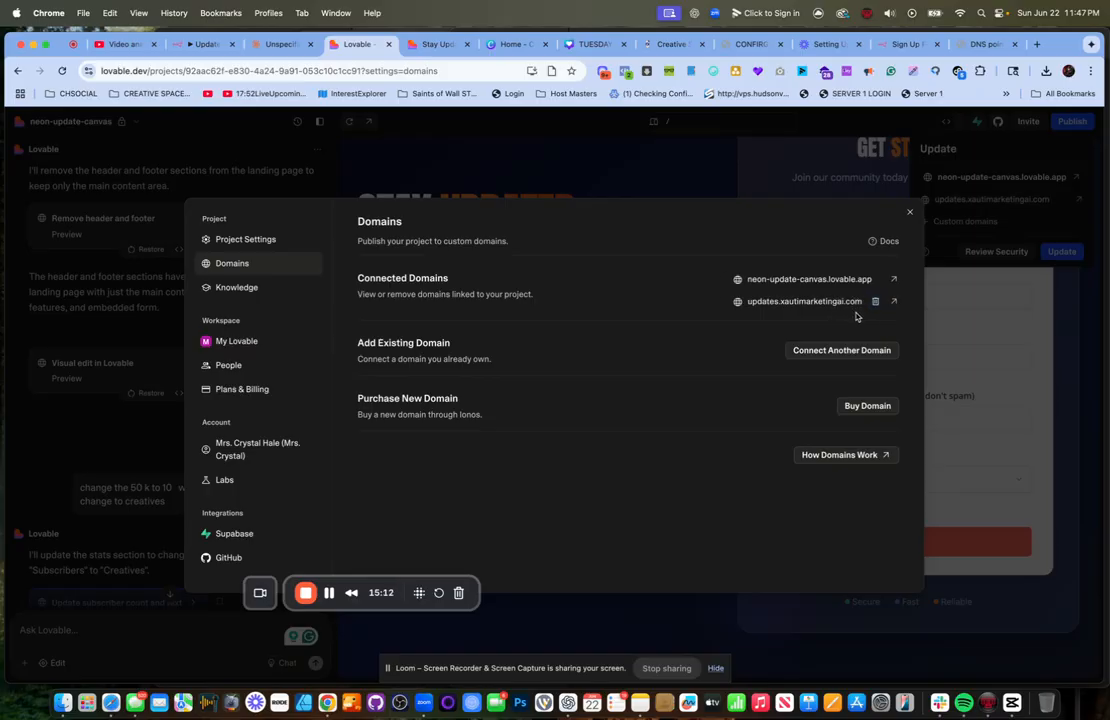
Open updates.xautimarketingai.com in a new tab, select its URL, and scroll the live page
click(893, 301)
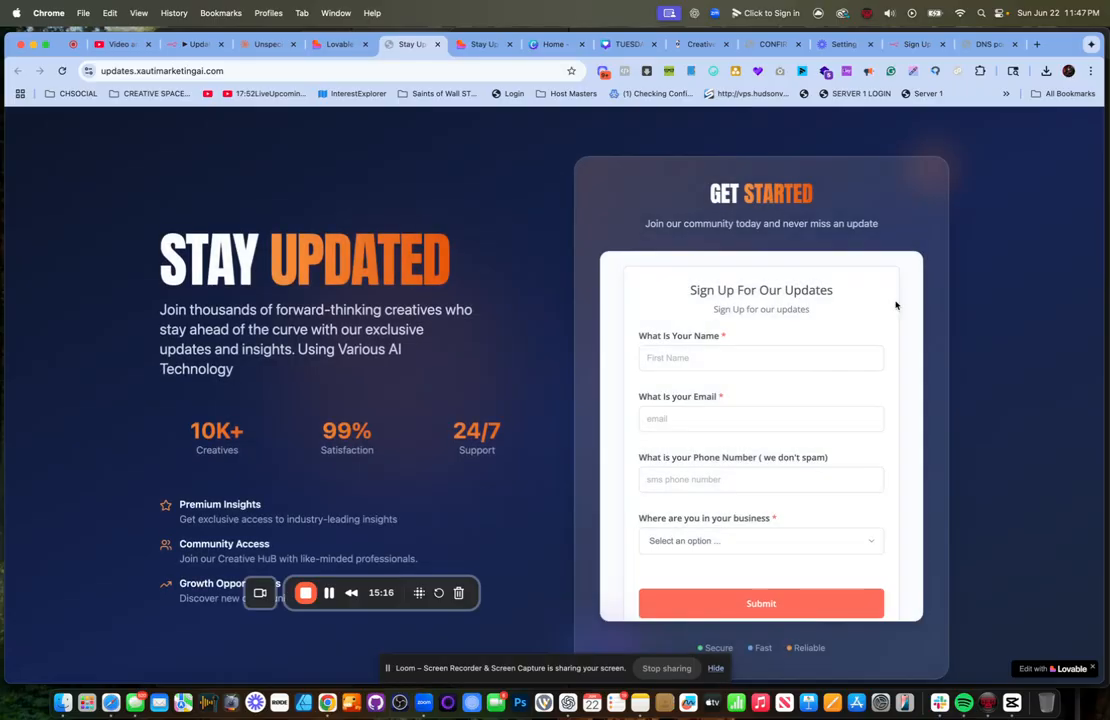
scroll(523, 415, down, 1)
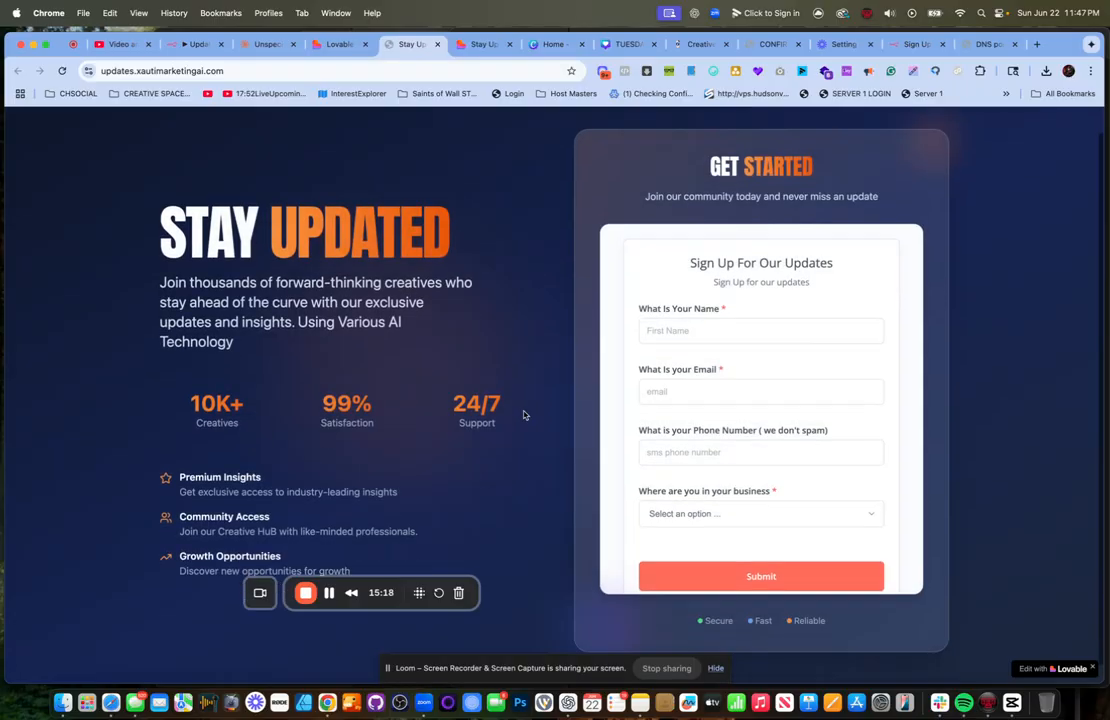
scroll(524, 415, down, 1)
scroll(524, 415, up, 2)
scroll(524, 415, down, 1)
scroll(524, 415, up, 2)
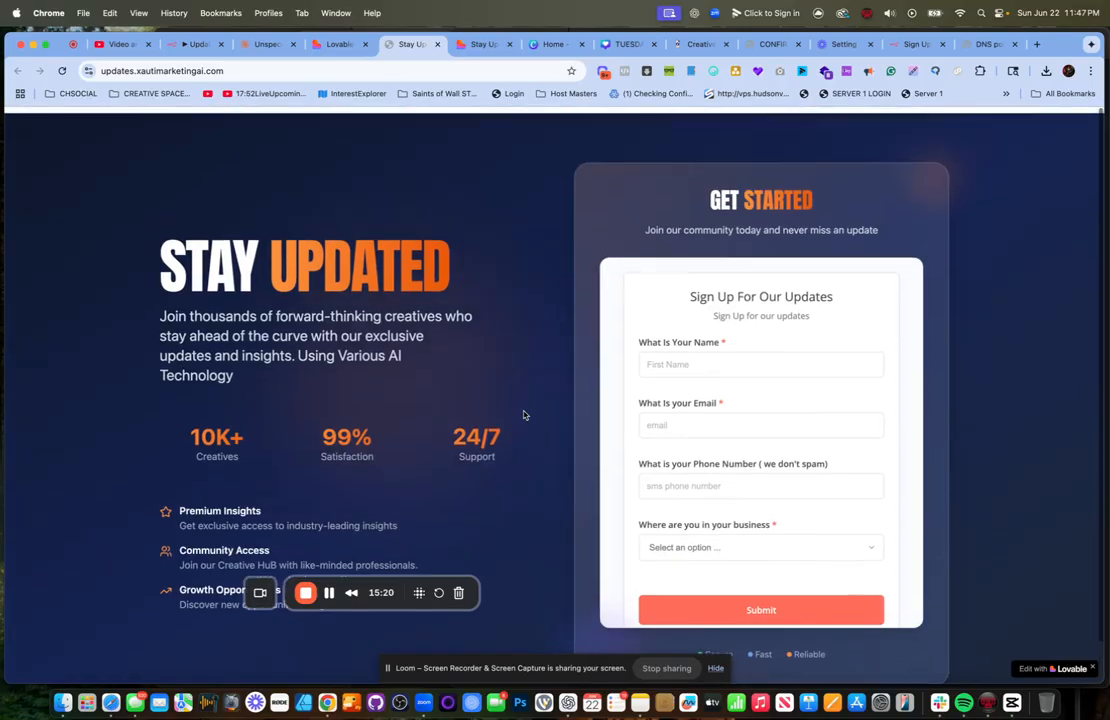
drag(226, 70, 118, 70)
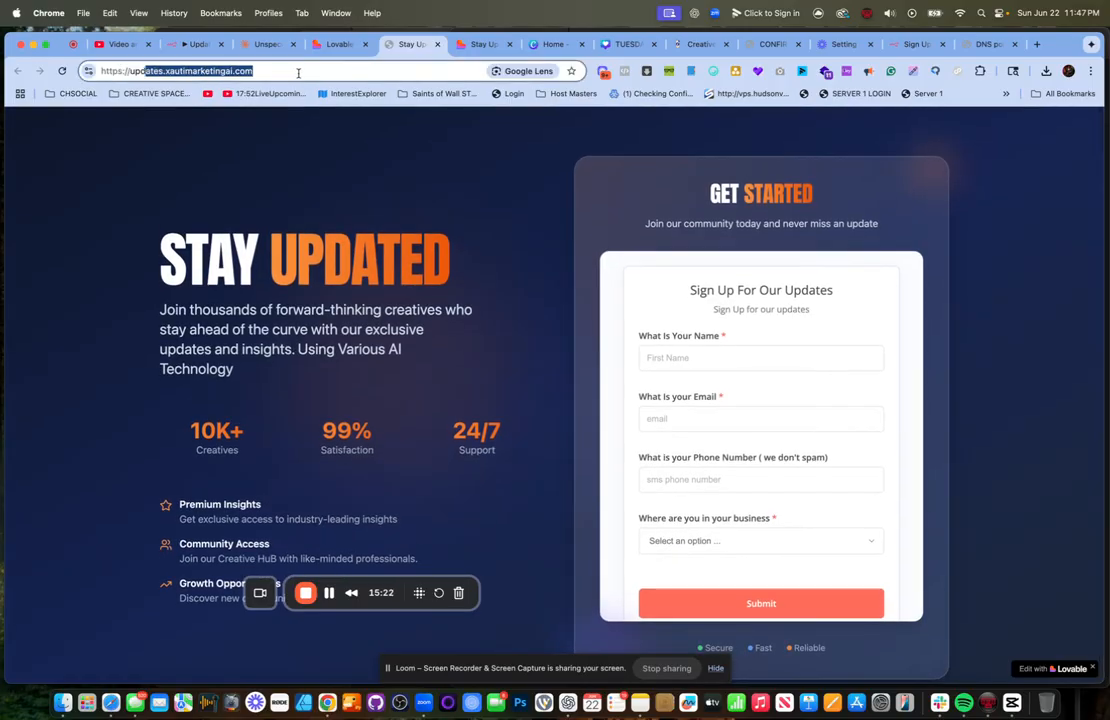
drag(298, 73, 37, 68)
scroll(881, 398, down, 2)
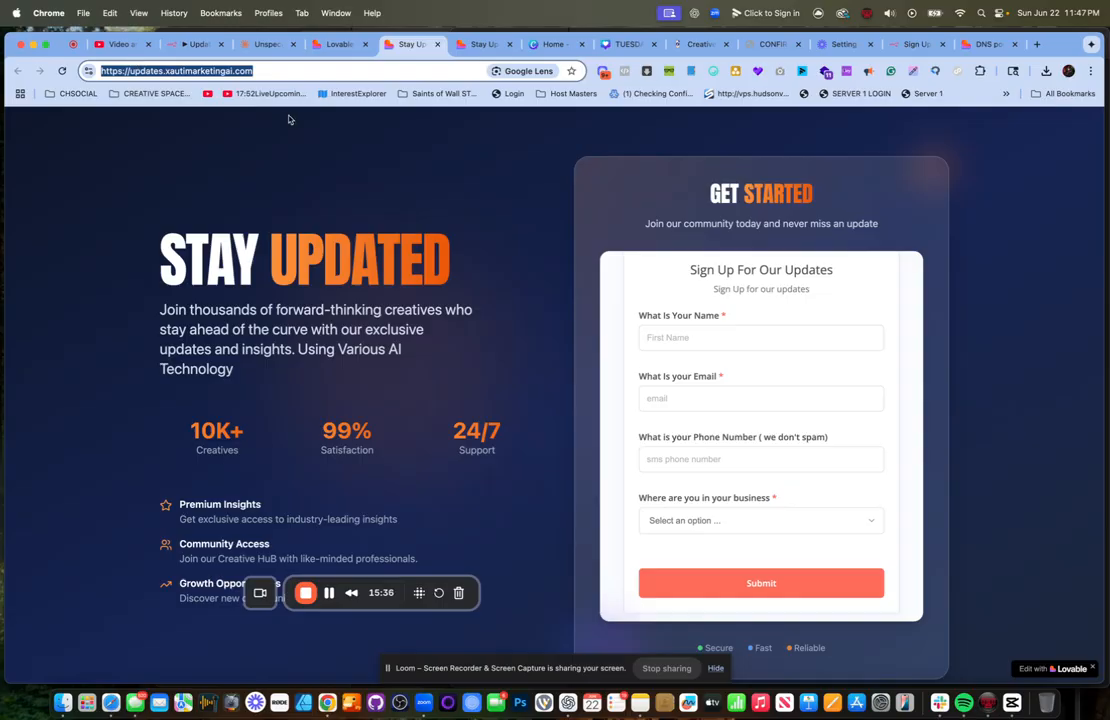
scroll(321, 335, down, 1)
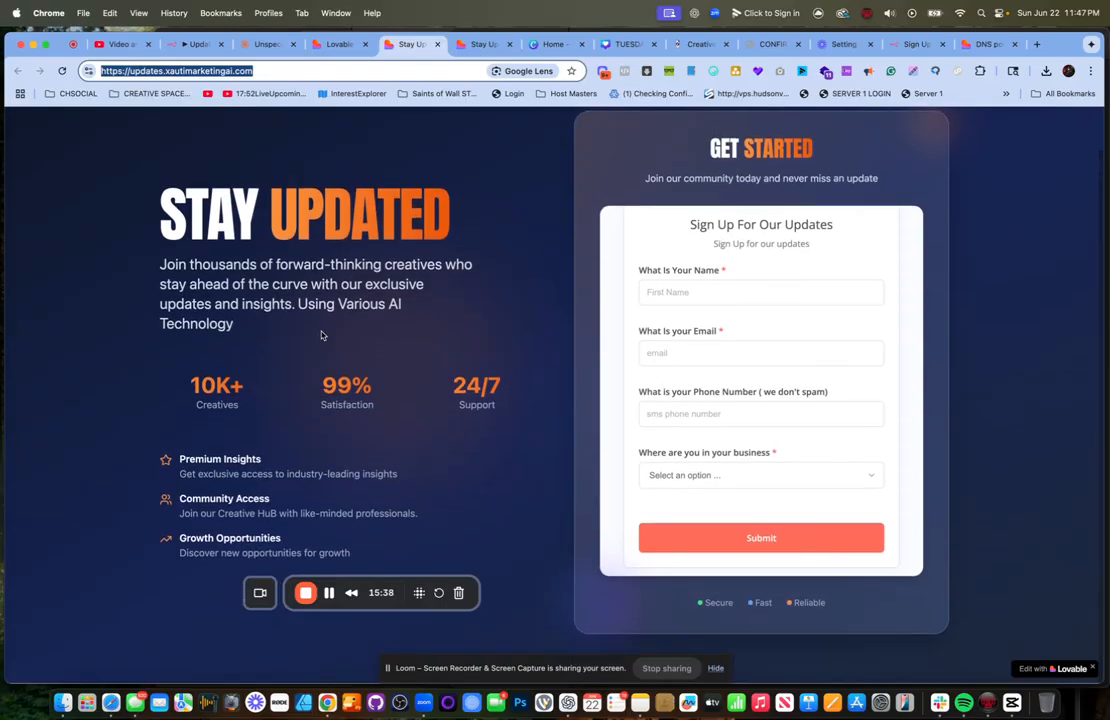
scroll(421, 371, up, 2)
scroll(421, 371, down, 1)
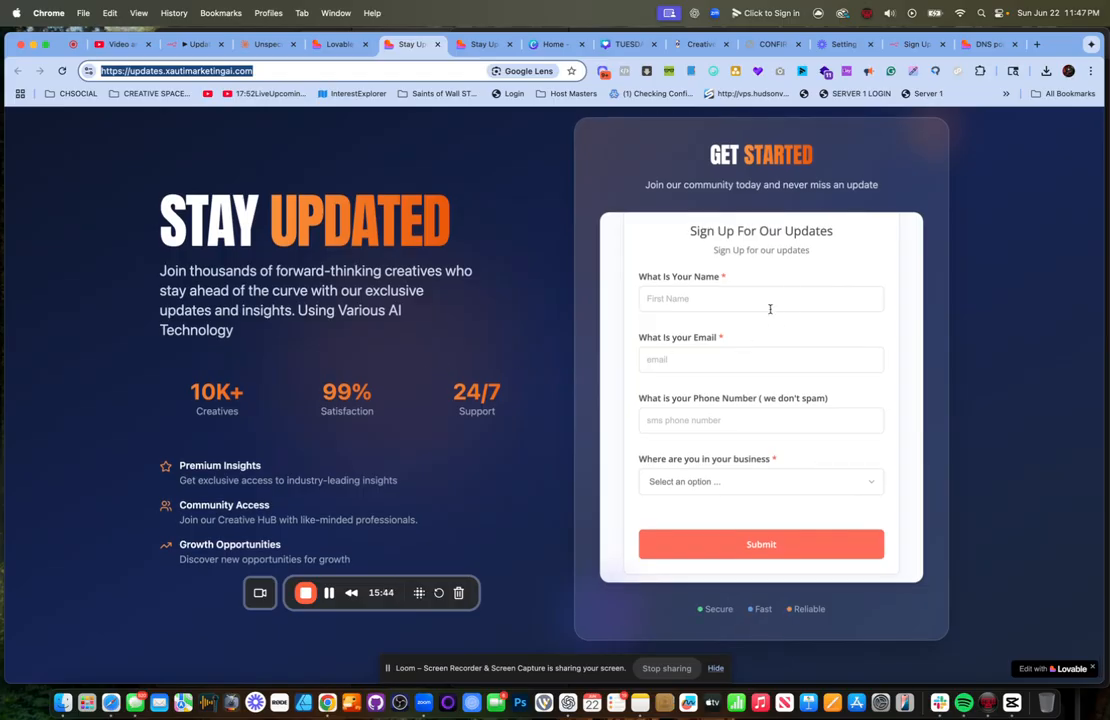
Fill in the signup form's First Name and Email fields with test contact details
click(690, 298)
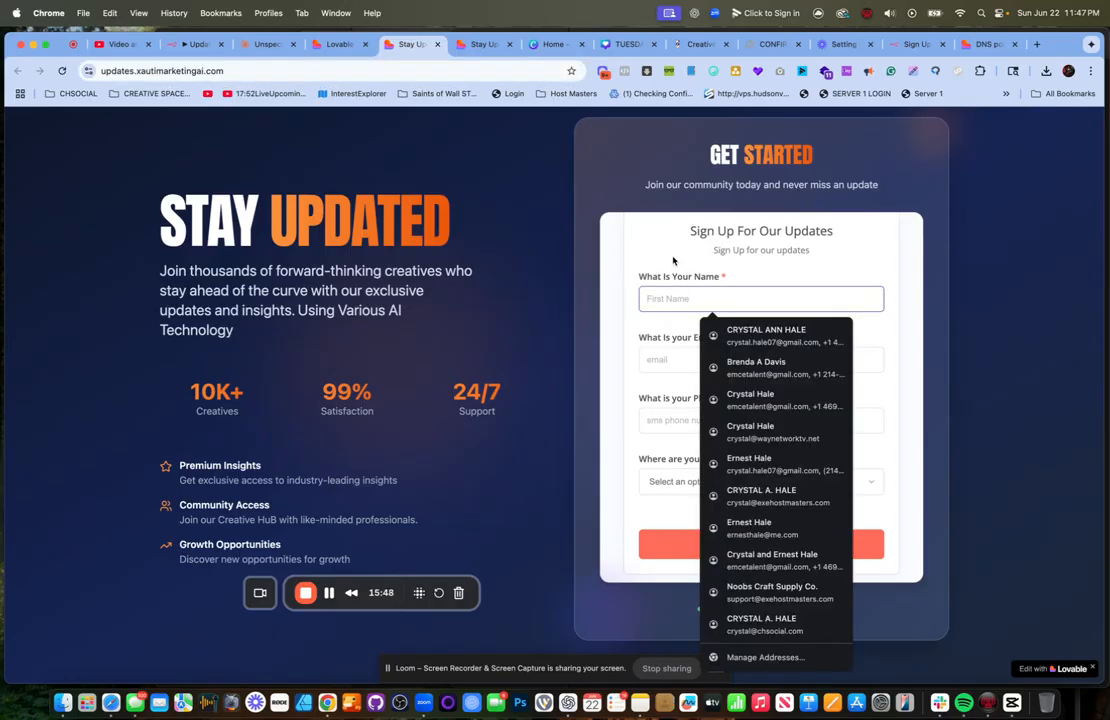
click(927, 258)
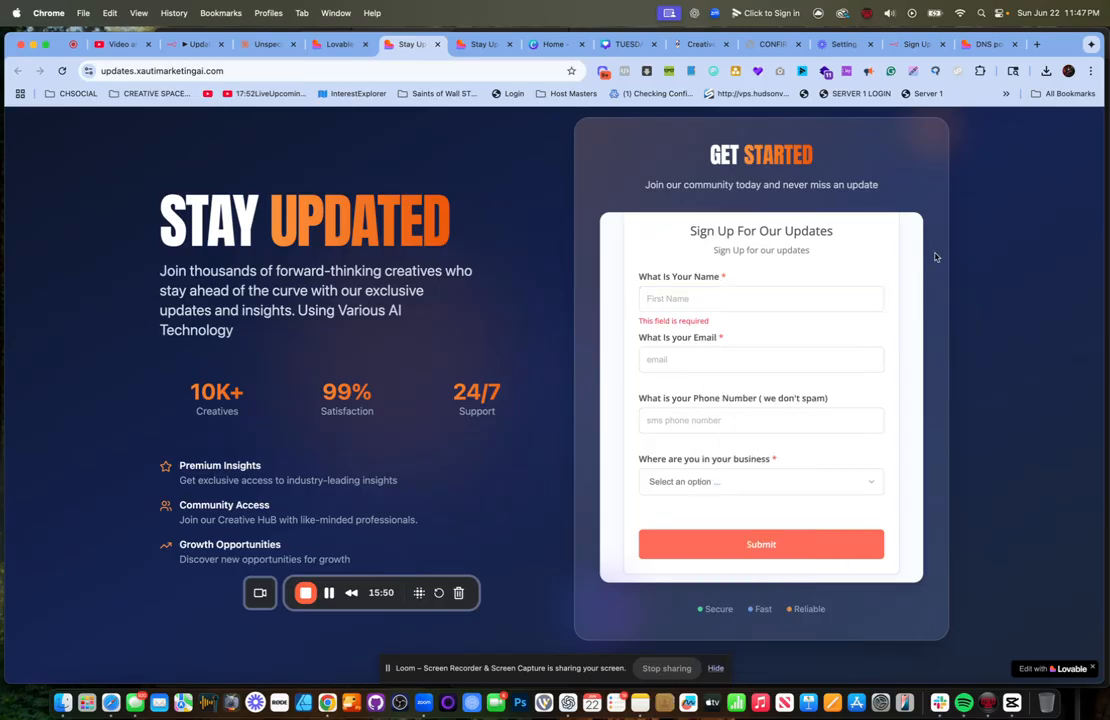
click(837, 296)
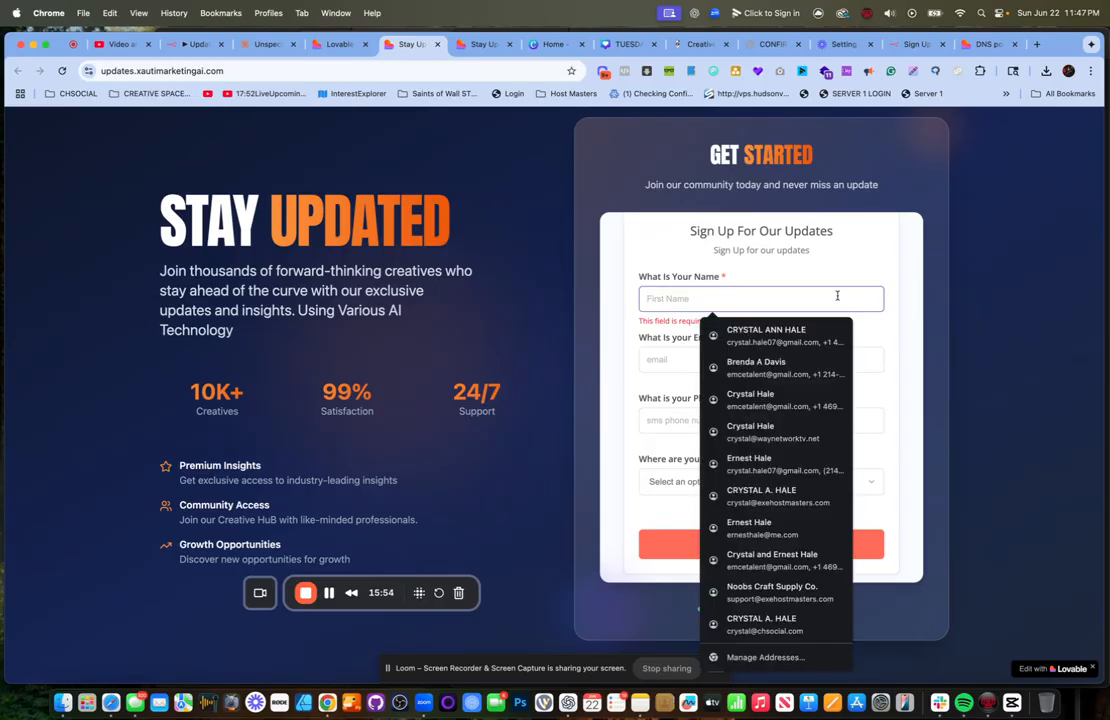
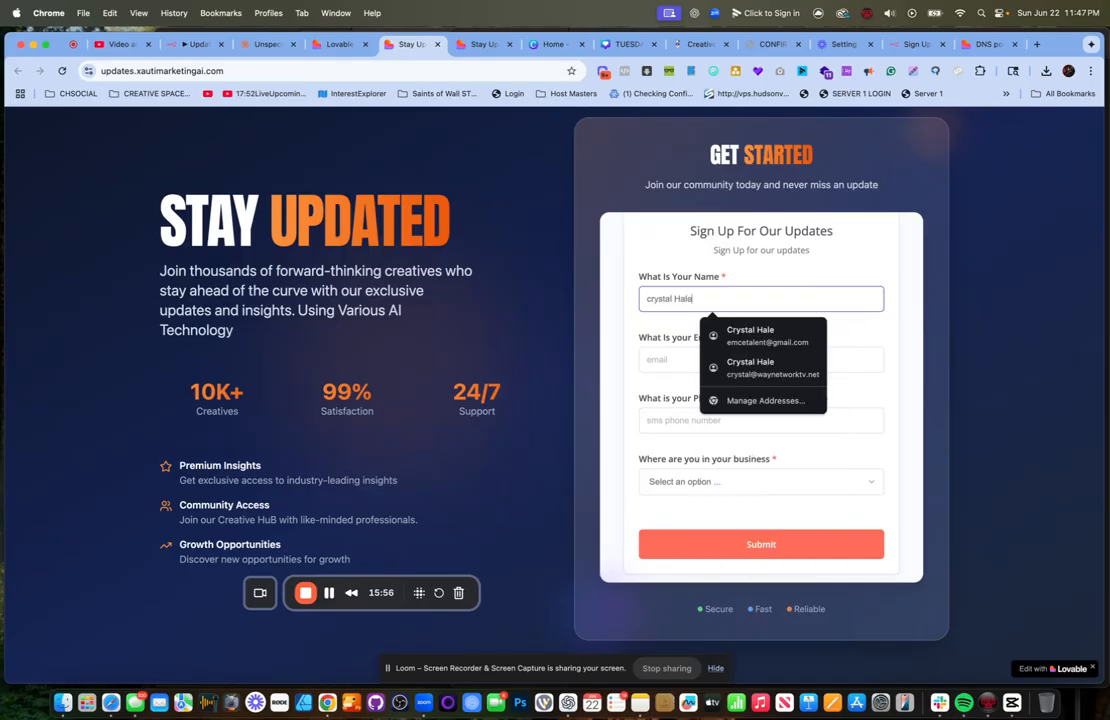
key(Tab)
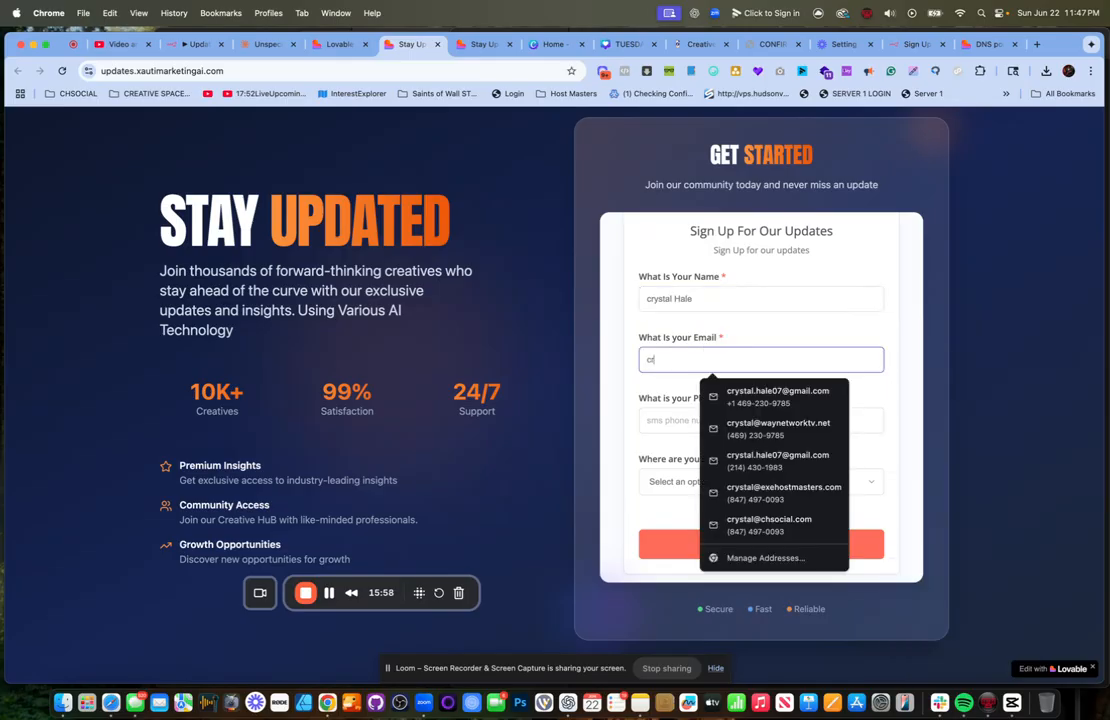
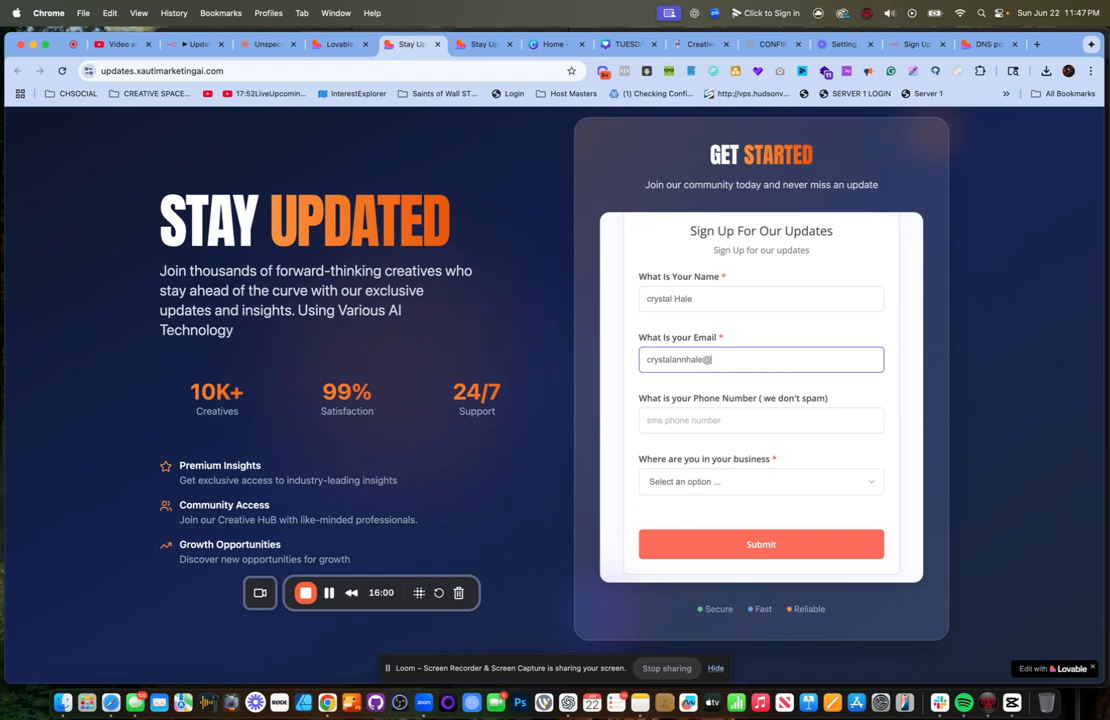
key(Tab)
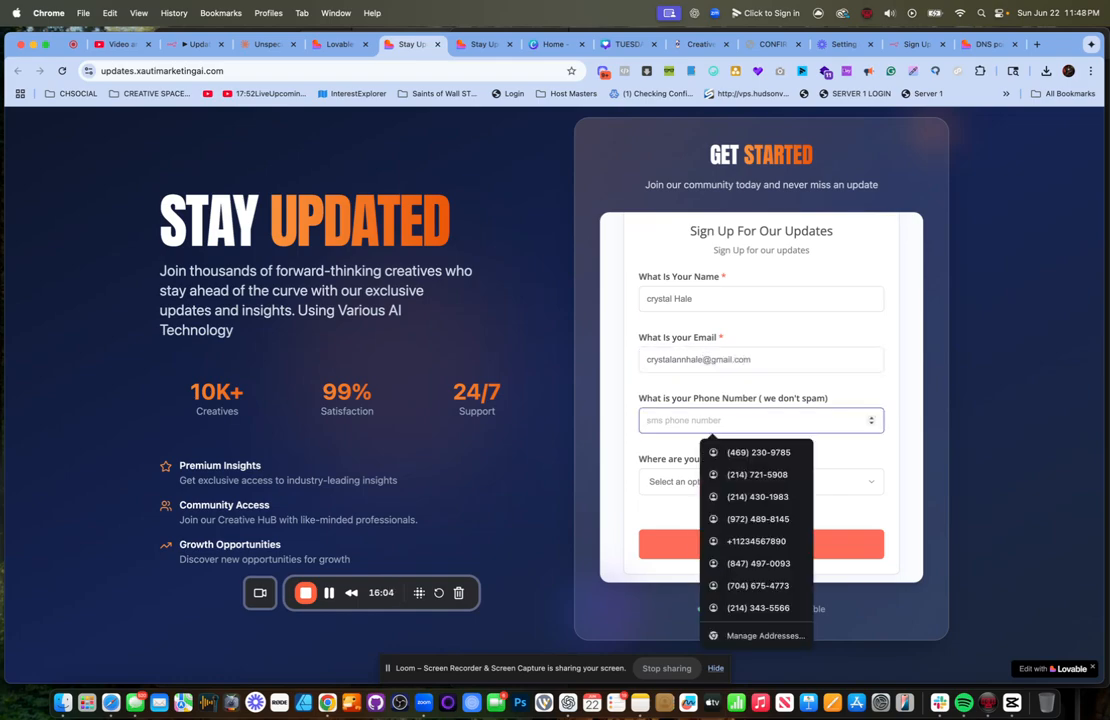
Autofill the phone number, choose '5 Years plus' as business stage, and submit
click(762, 564)
click(730, 483)
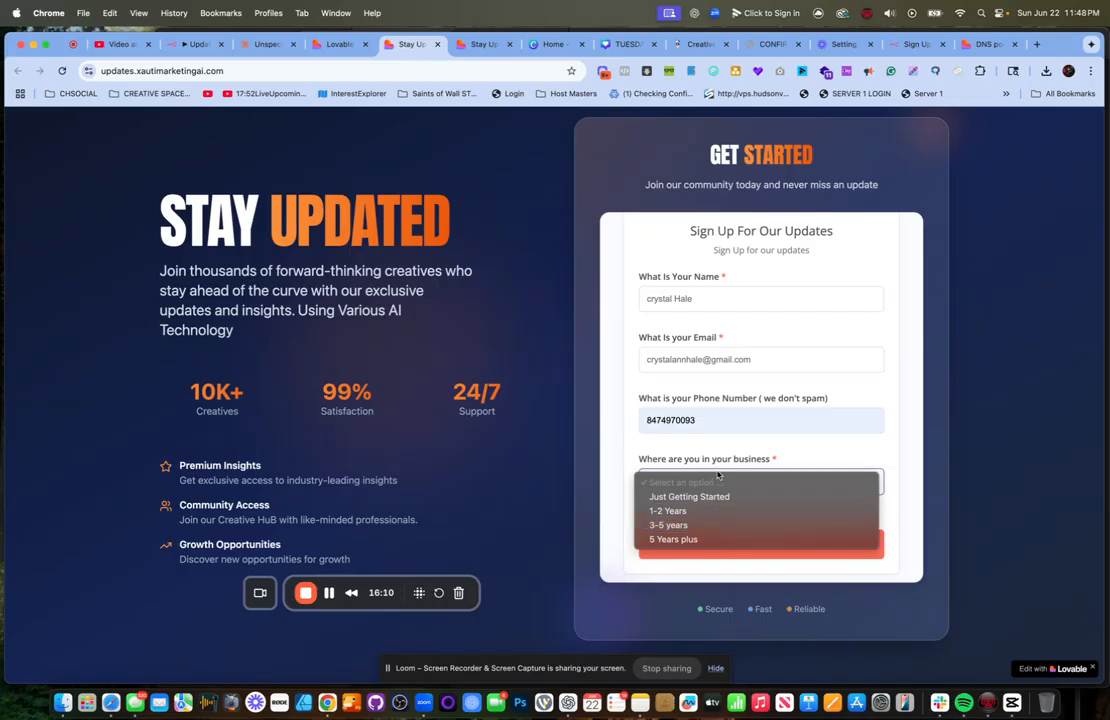
click(704, 540)
click(756, 543)
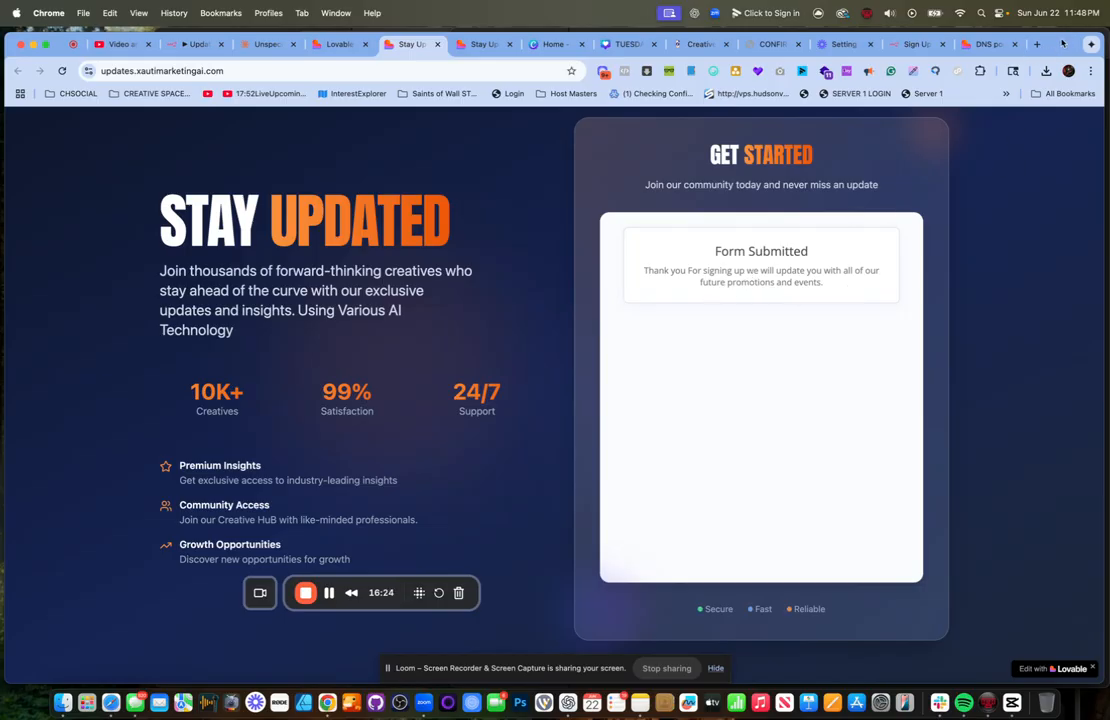
Verify the new signup's email and '5 Years plus' entry in row 4, below the row 3 entry
mouse_move(1063, 43)
mouse_down()
mouse_move(1071, 122)
mouse_move(1067, 64)
mouse_up()
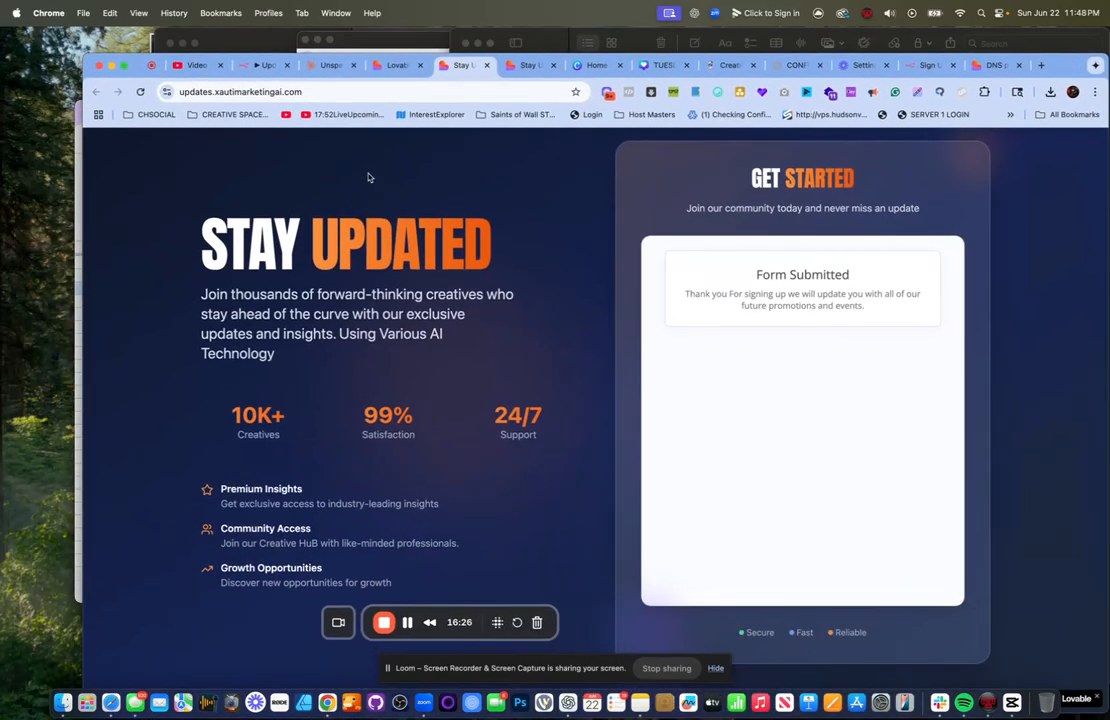
click(77, 148)
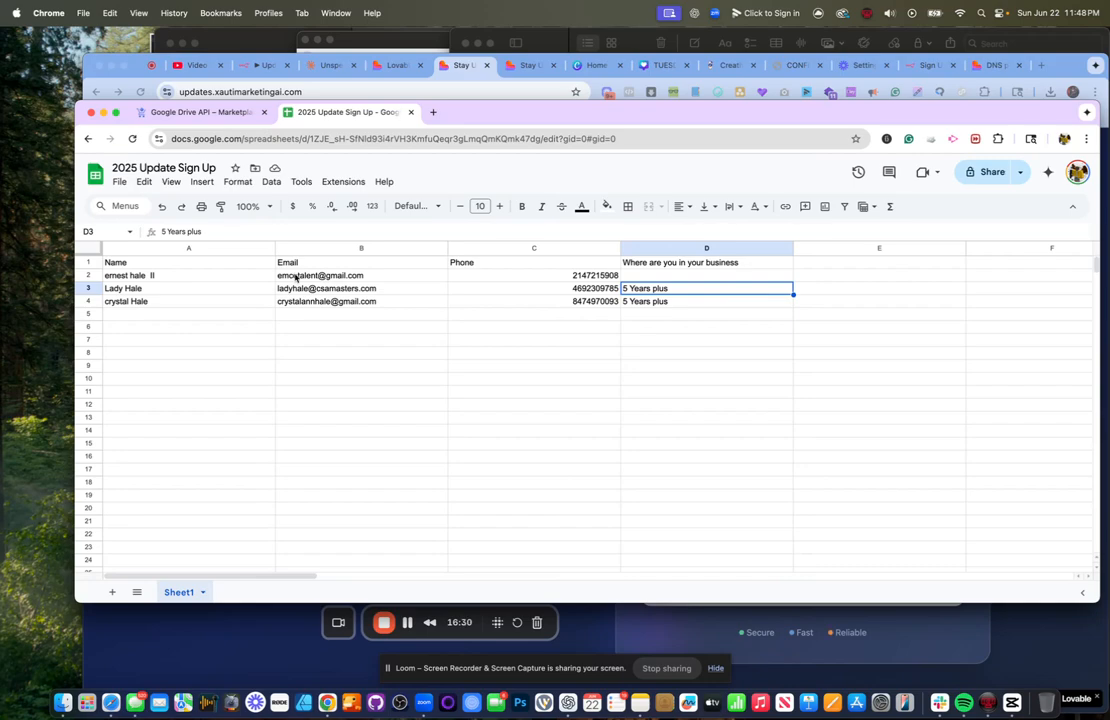
click(367, 302)
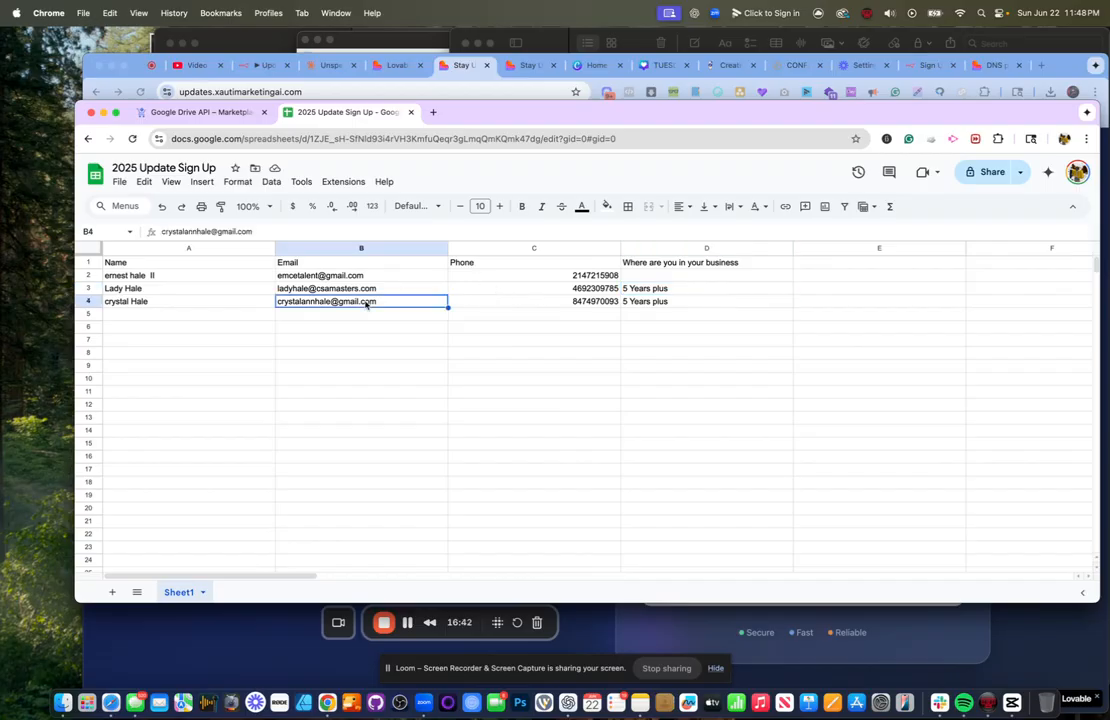
click(236, 292)
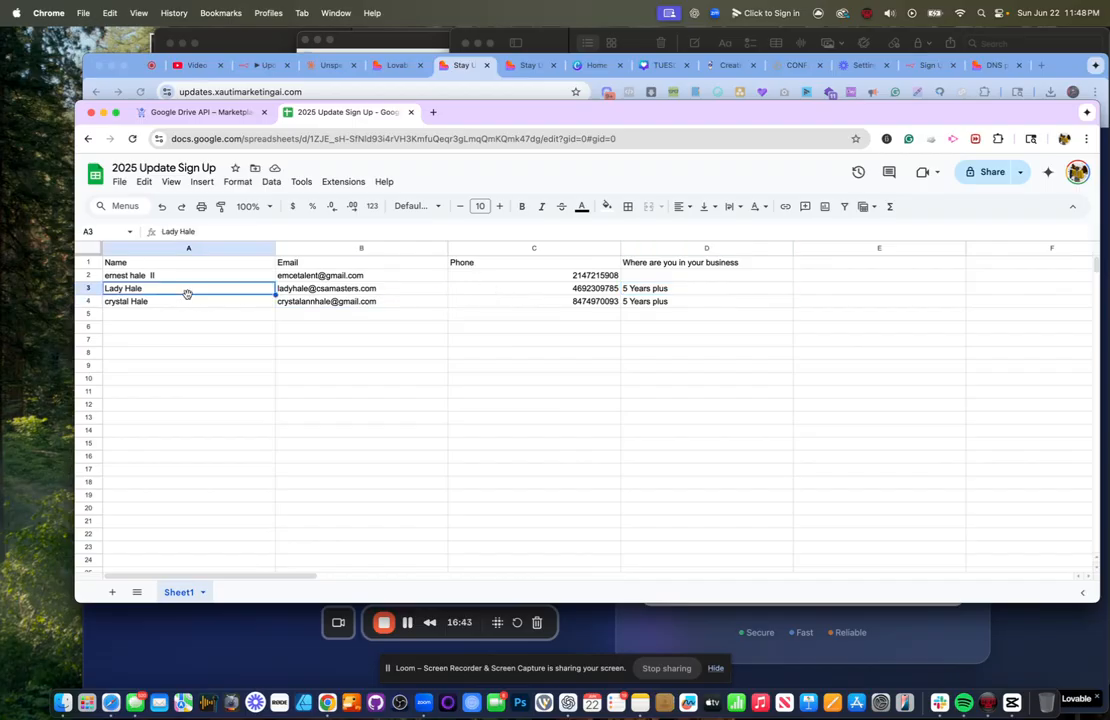
click(89, 301)
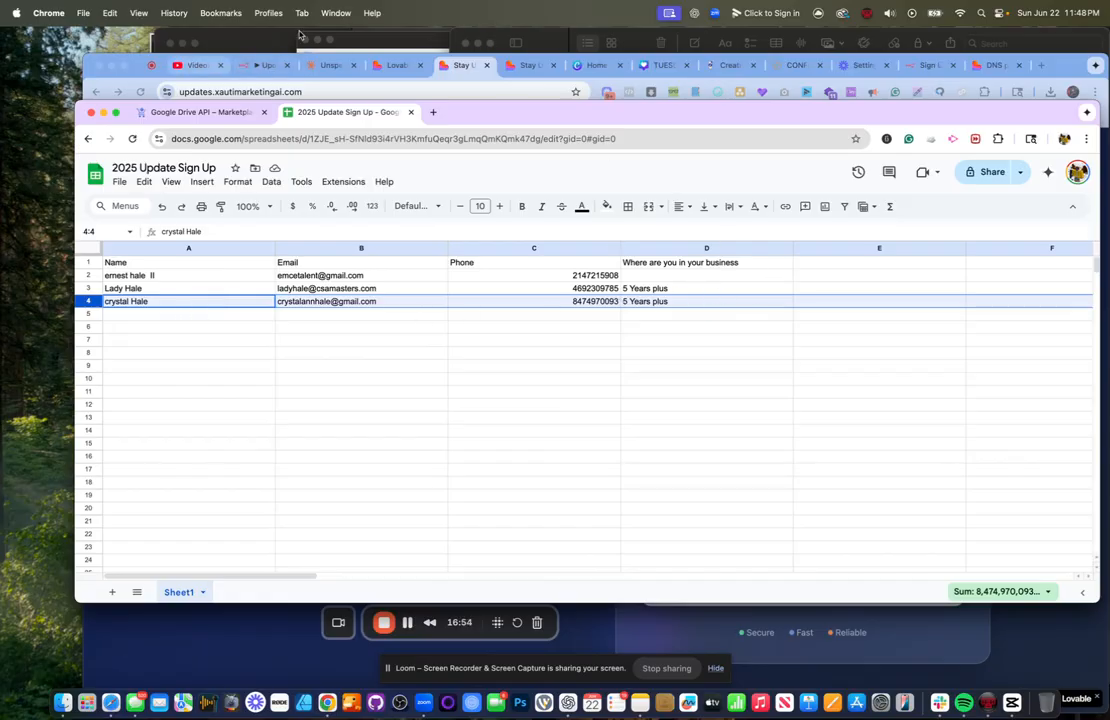
click(378, 47)
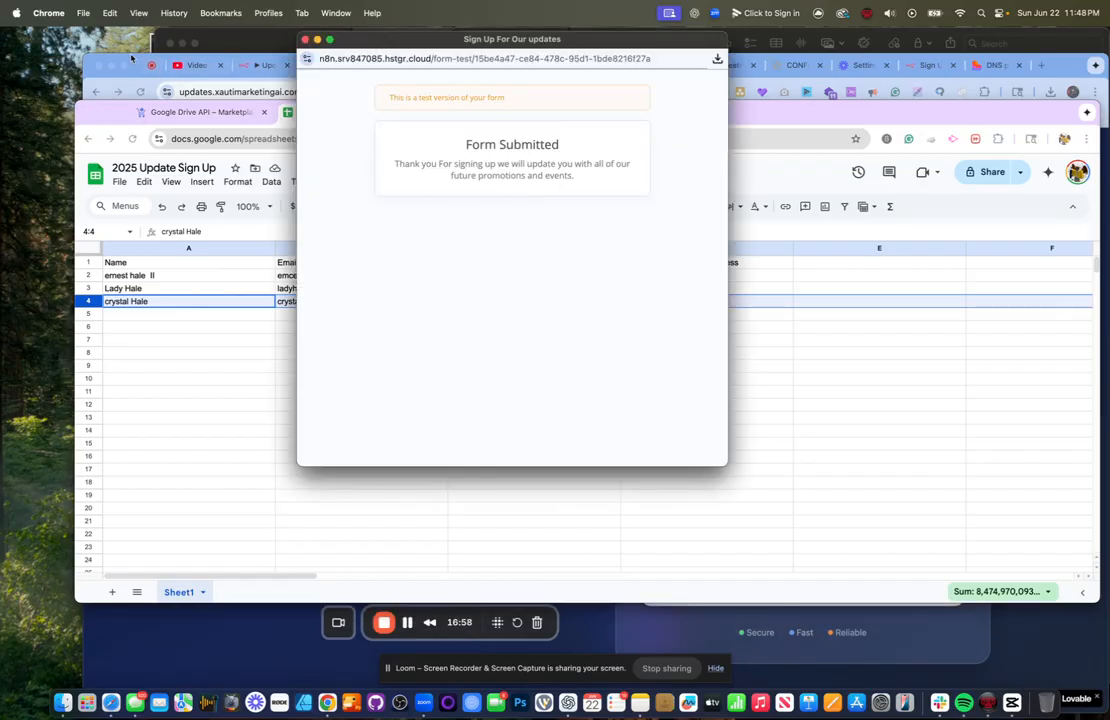
Maximize the Chrome window showing updates.xautimarketingai.com with its 'Form Submitted' thank-you message
click(131, 55)
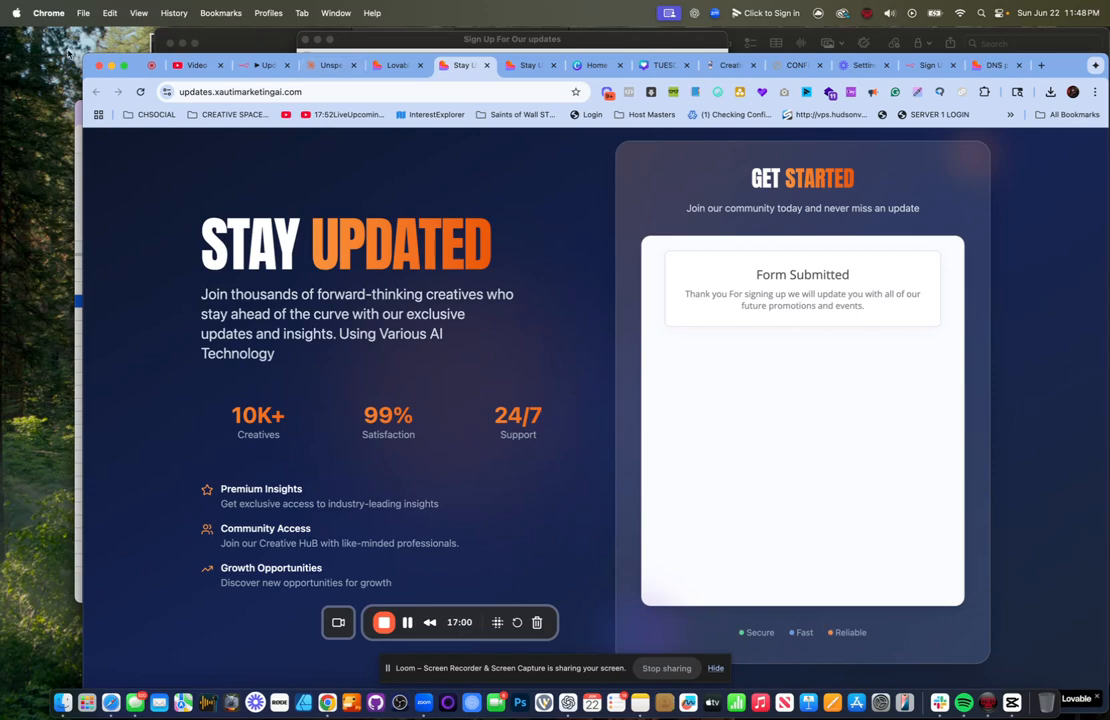
drag(84, 50, 7, 8)
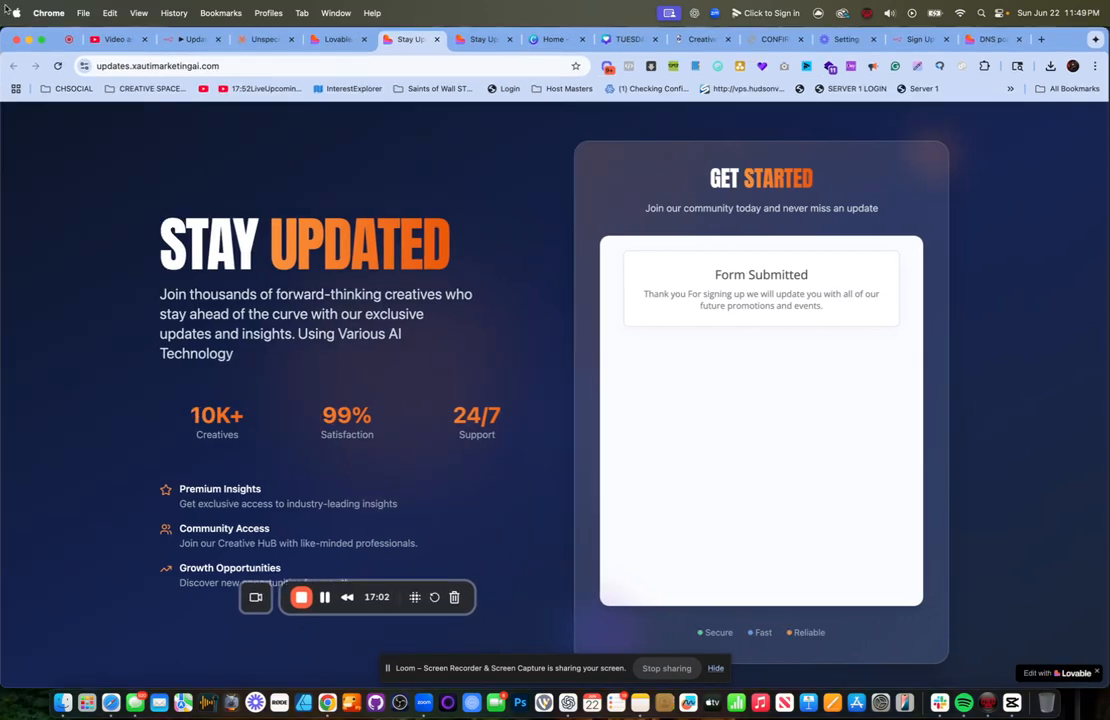